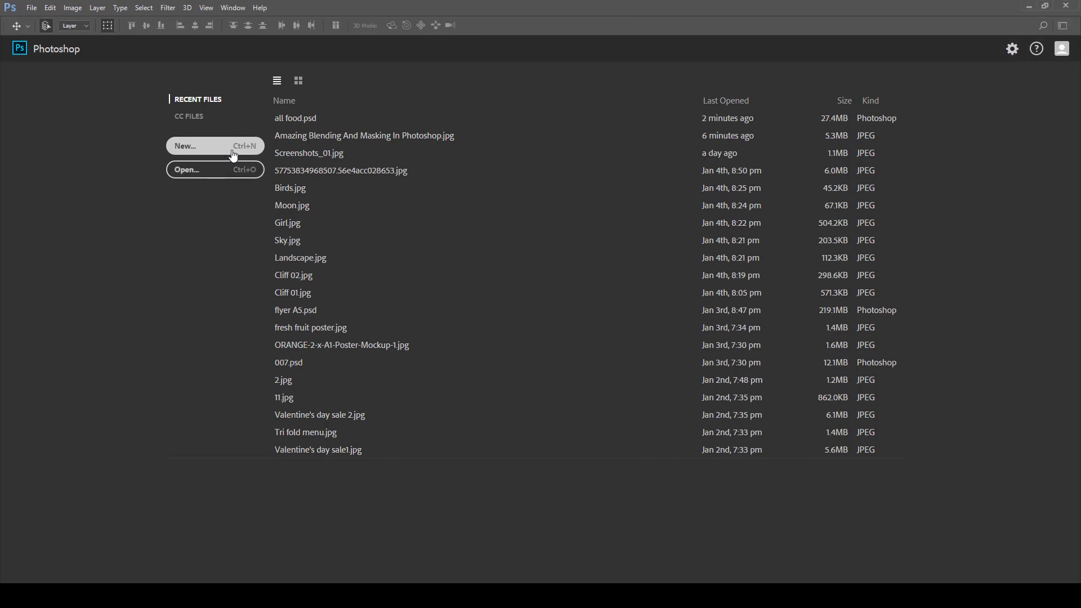
- Create a 3.5 × 8.5 inch document at 300 ppi and add a dark red (7b0101) solid color fill layer
click(233, 157)
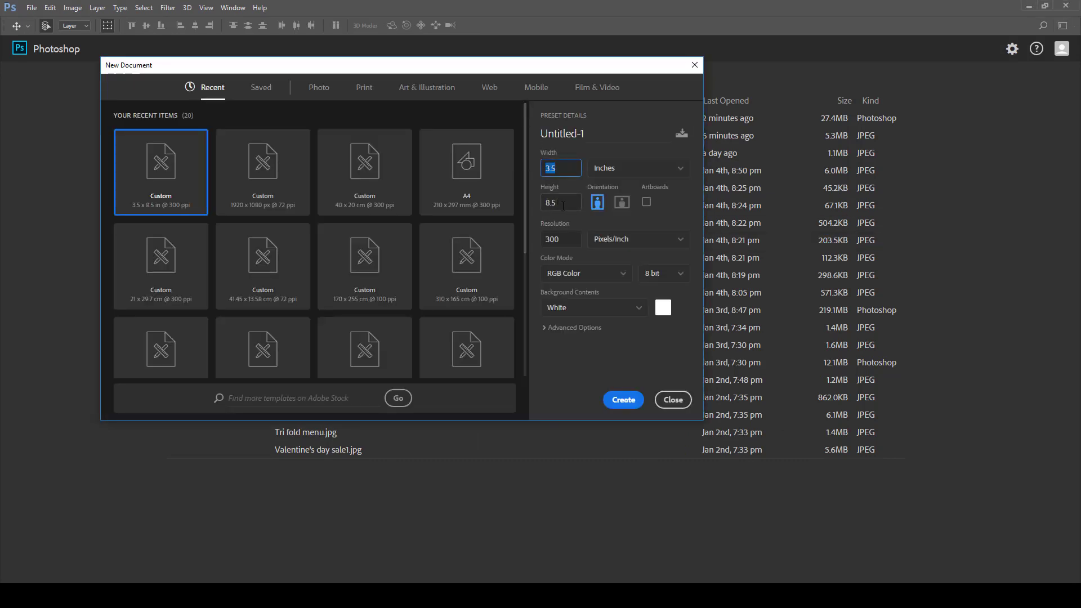
click(623, 399)
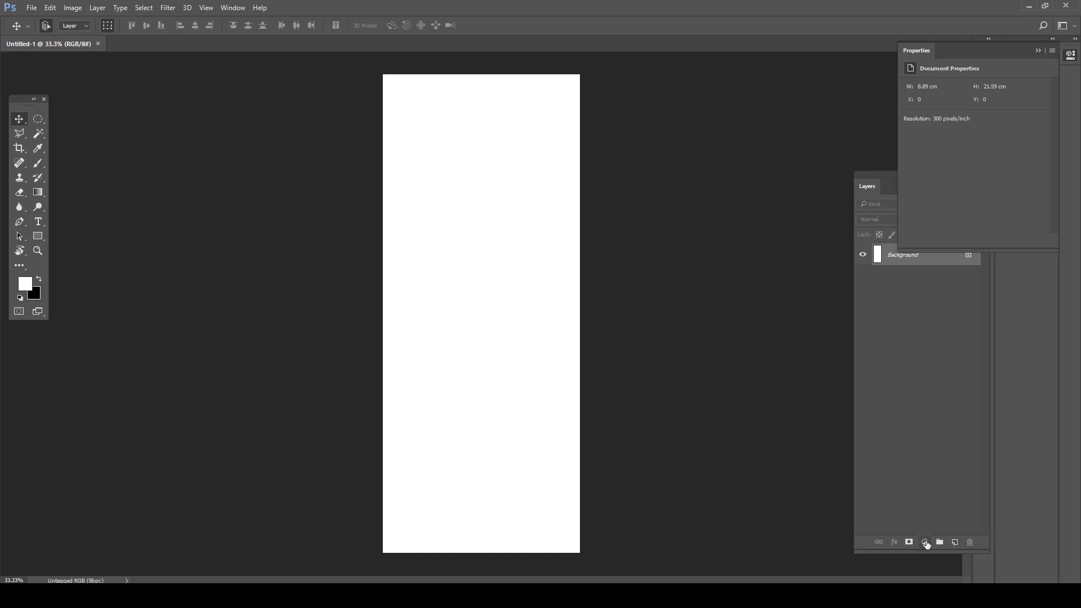
click(925, 542)
click(928, 299)
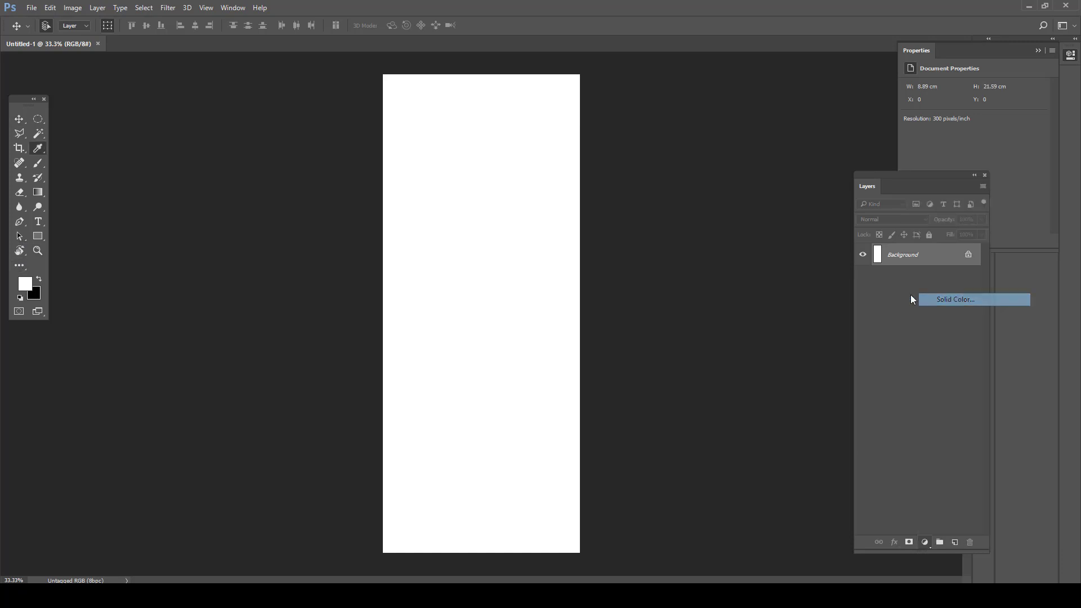
click(842, 249)
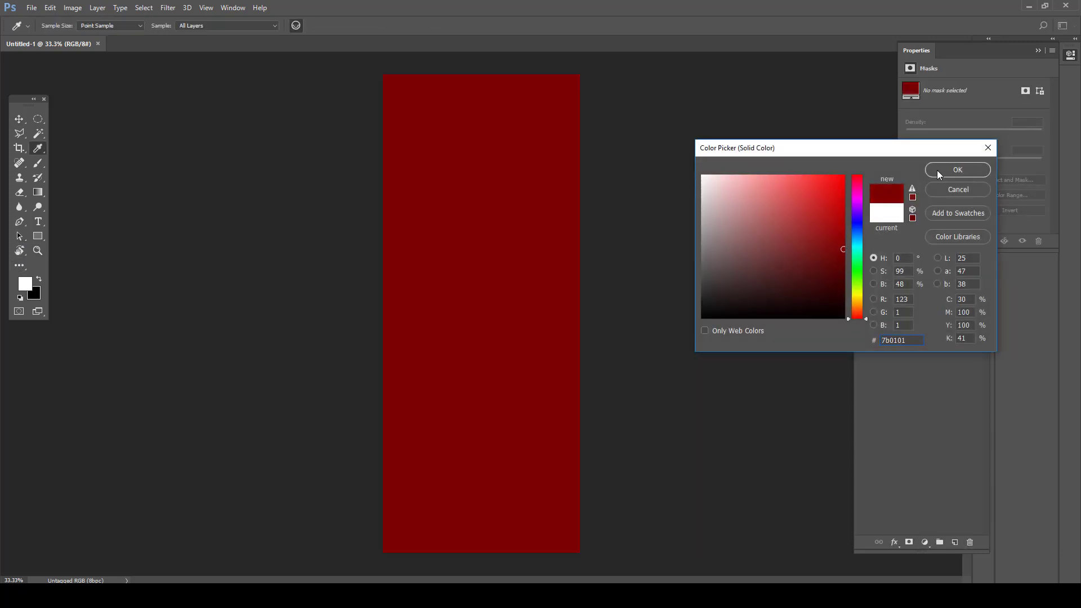
click(936, 170)
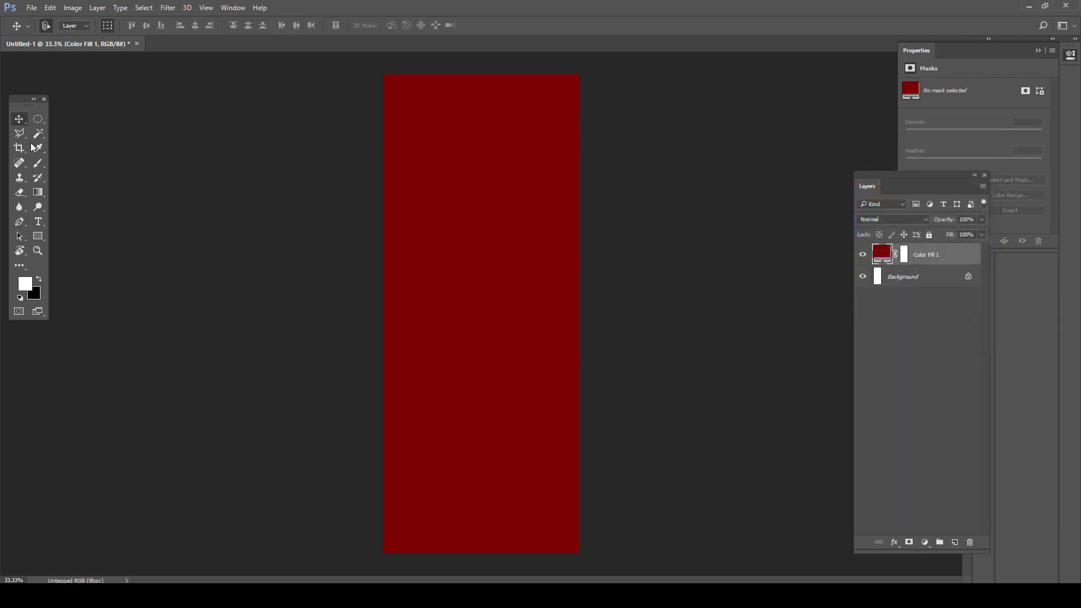
- Draw a mustard yellow (c1b100) rectangle of about 1323 × 1005 px covering the upper part of the page
click(39, 233)
click(110, 26)
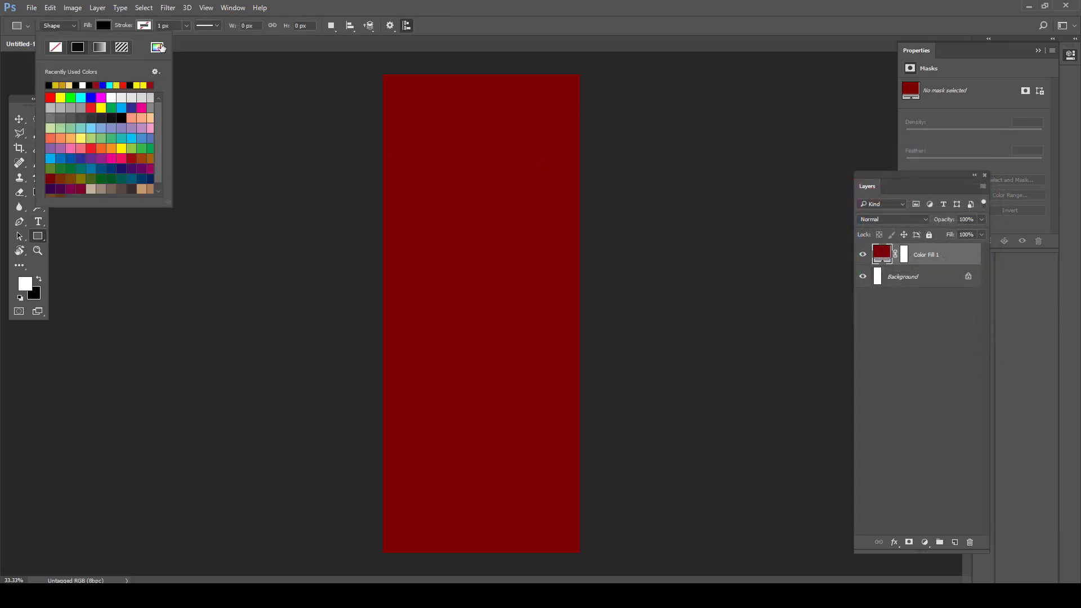
click(157, 47)
click(856, 295)
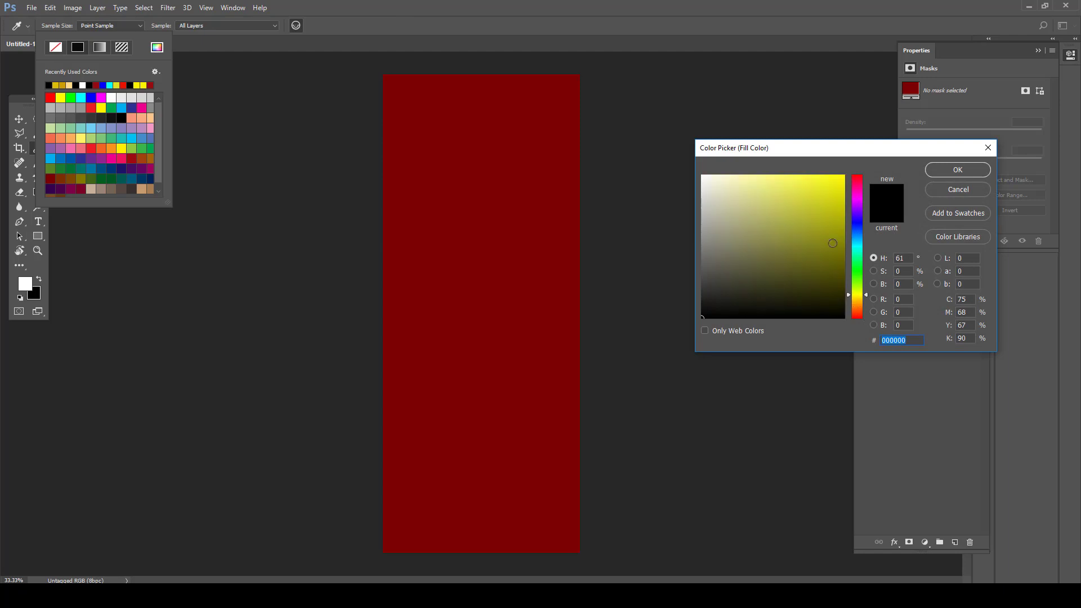
mouse_move(832, 244)
mouse_down()
mouse_move(822, 219)
mouse_move(839, 224)
mouse_up()
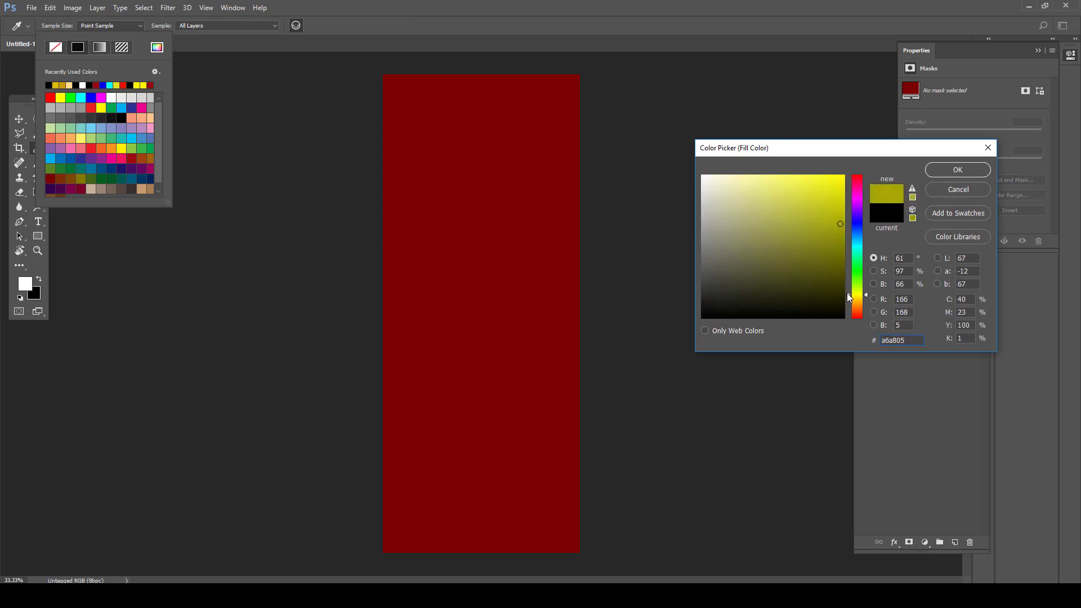
drag(850, 296, 852, 296)
drag(841, 228, 852, 209)
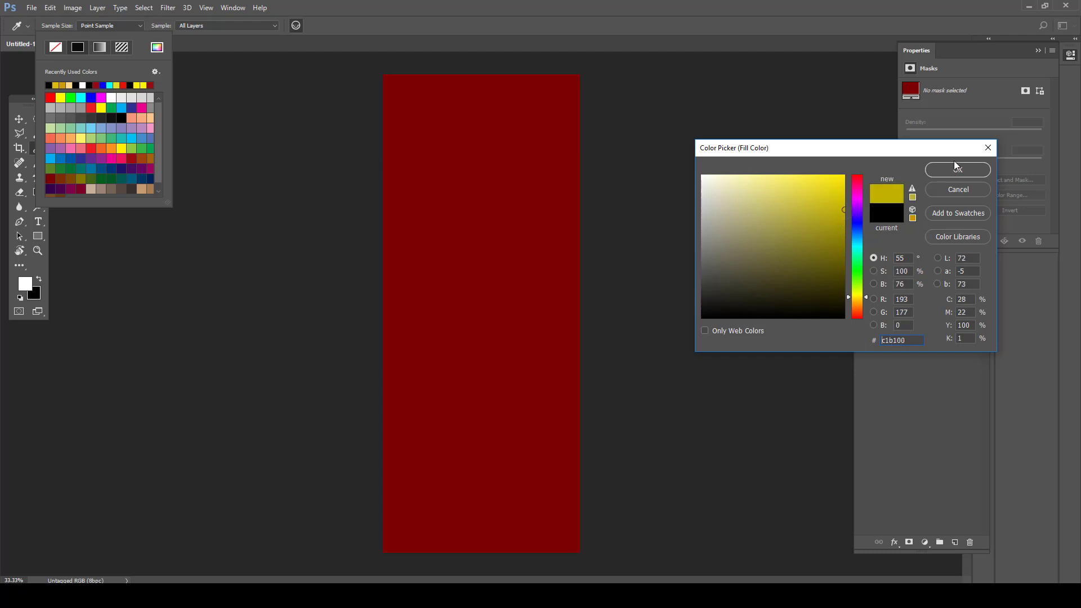
click(956, 168)
drag(365, 69, 614, 256)
- Rotate the yellow rectangle to about -34° and scale it to about 157% width and 139% height, filling the upper page with a diagonal lower edge
key(ctrl+t)
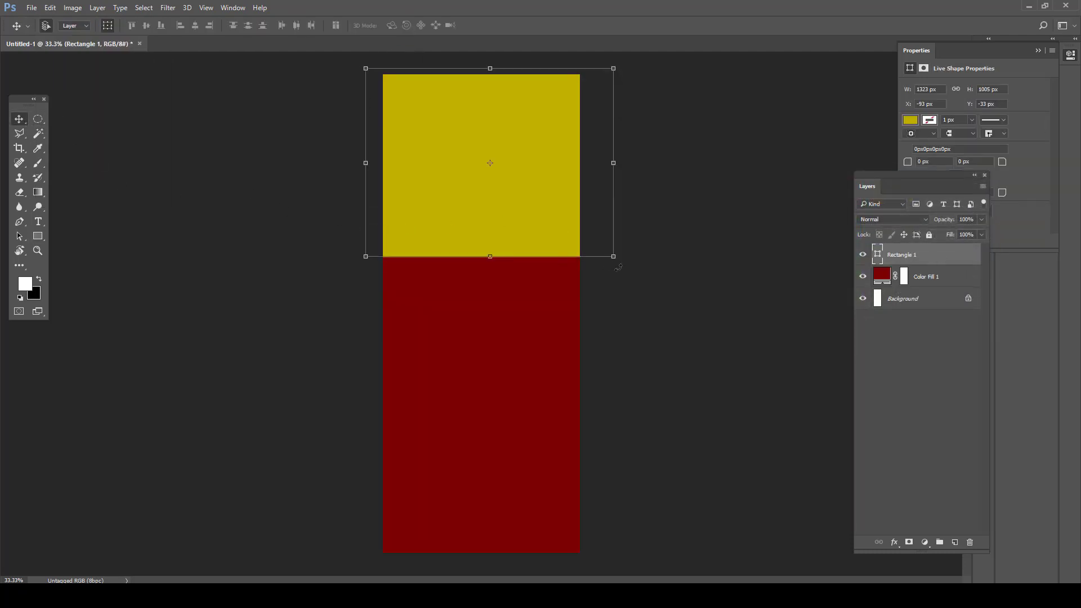
drag(619, 264, 641, 169)
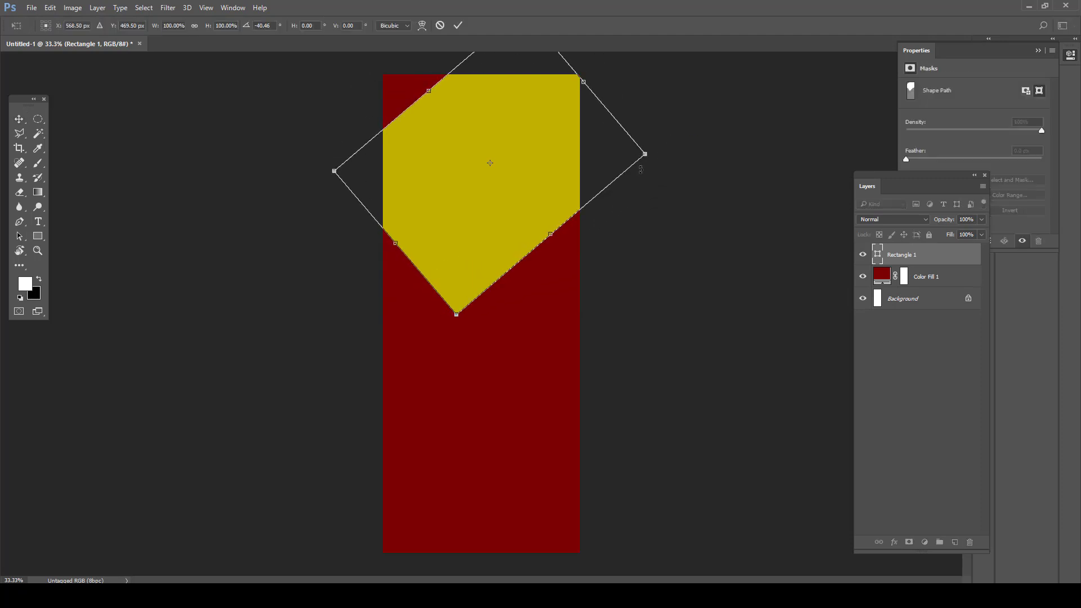
drag(395, 243, 288, 334)
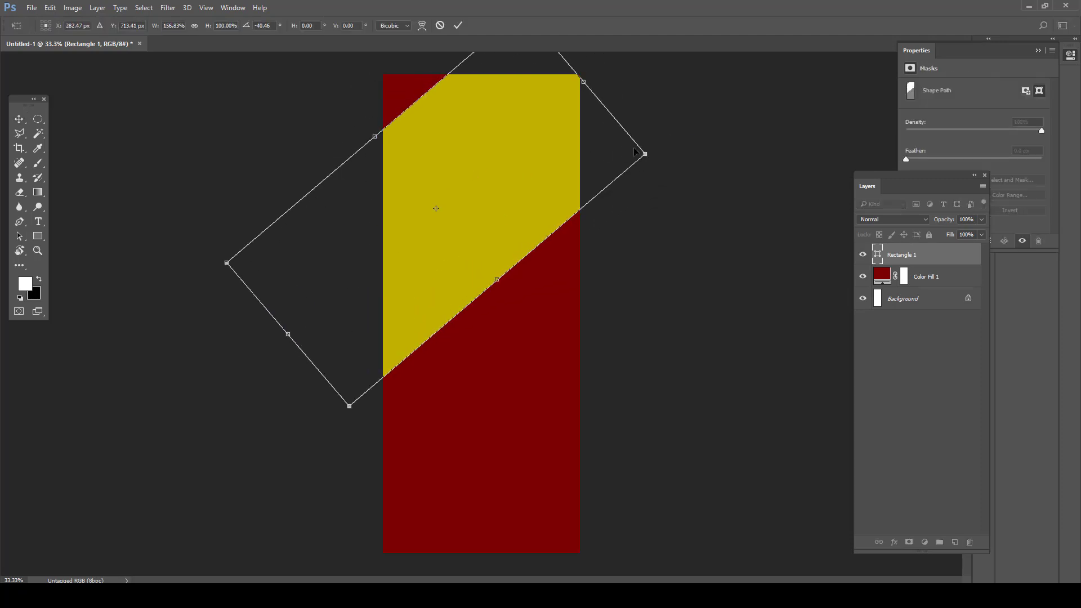
drag(662, 153, 688, 163)
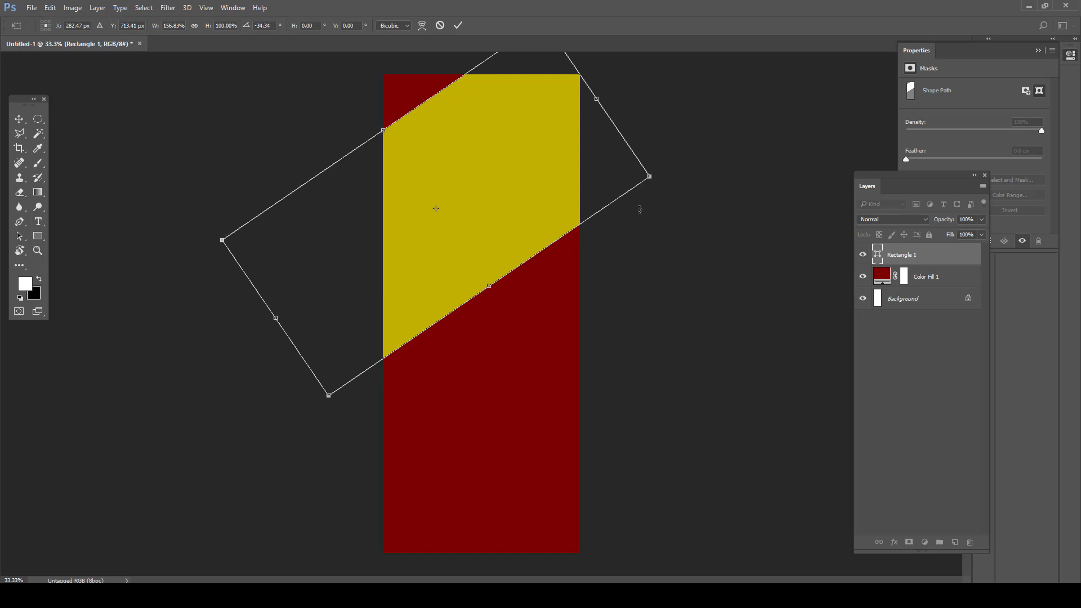
drag(385, 129, 342, 70)
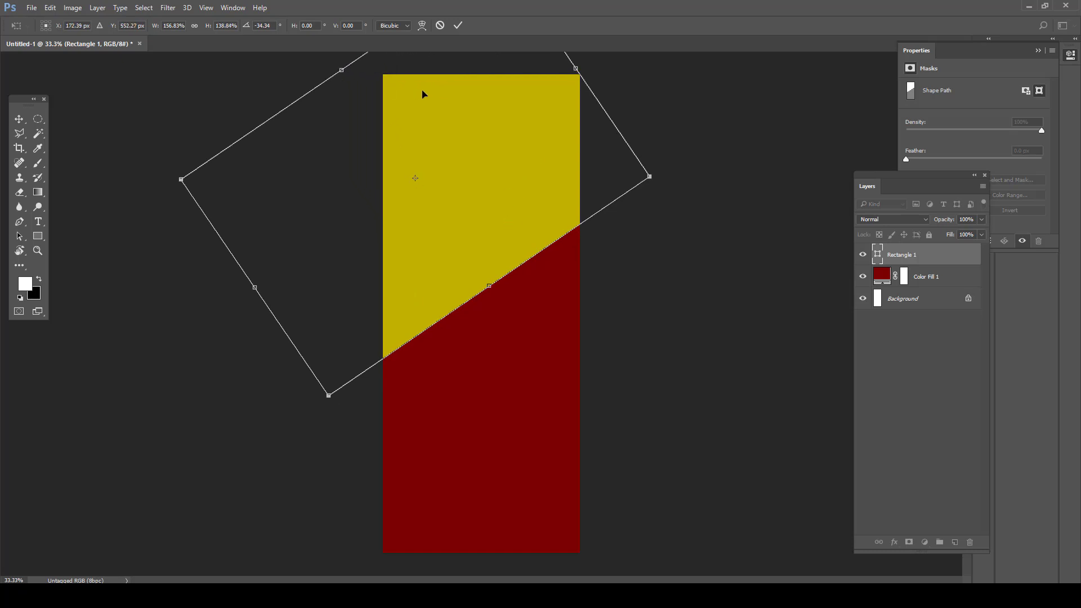
click(458, 25)
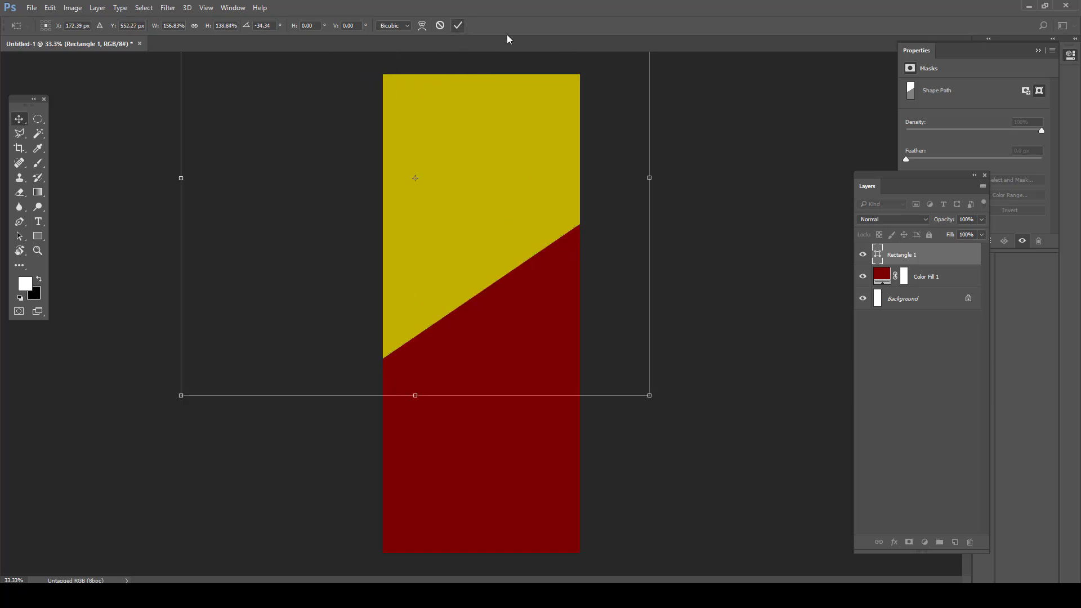
- Collapse the document properties and layer list to clear the workspace, and deselect the yellow rectangle
click(1038, 50)
drag(899, 187, 966, 169)
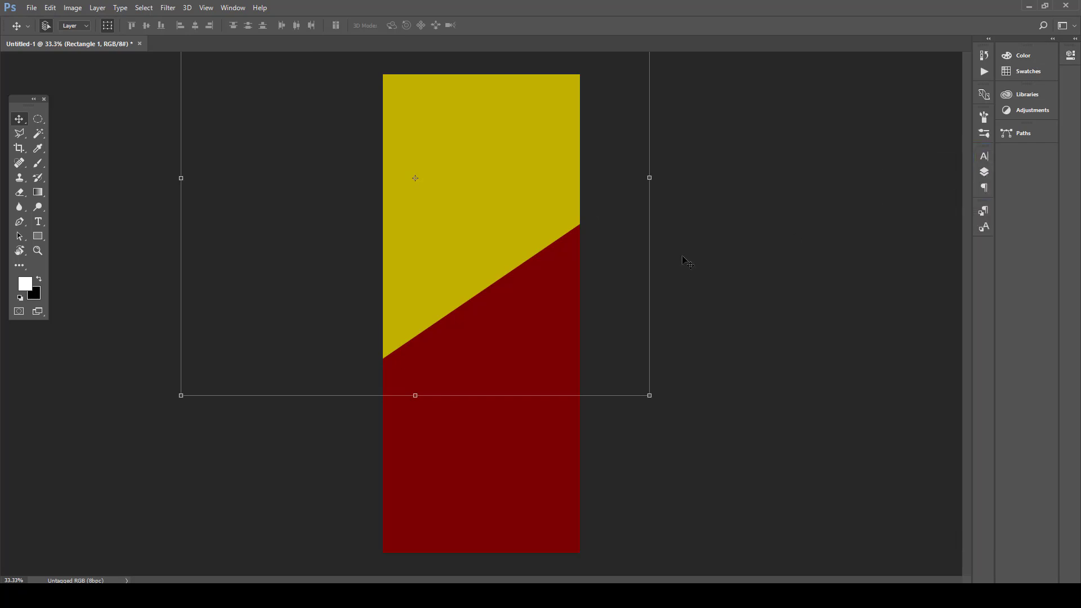
click(740, 266)
- Draw a circle about 579 px in diameter in the upper yellow area and fill it with black
click(37, 235)
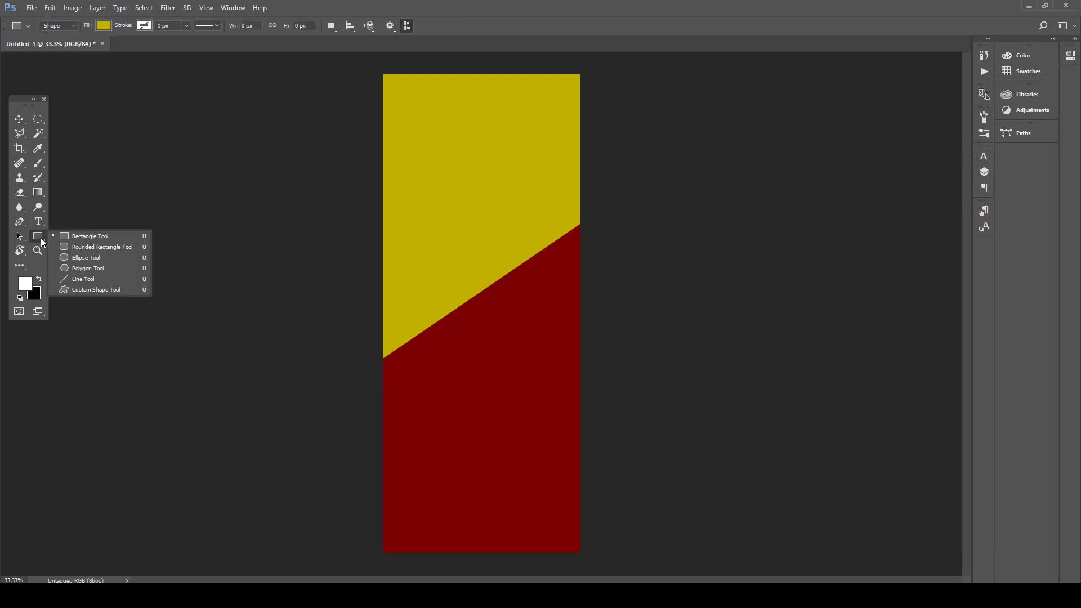
click(92, 260)
mouse_move(430, 103)
mouse_down()
mouse_move(483, 188)
mouse_move(543, 231)
mouse_up()
click(104, 26)
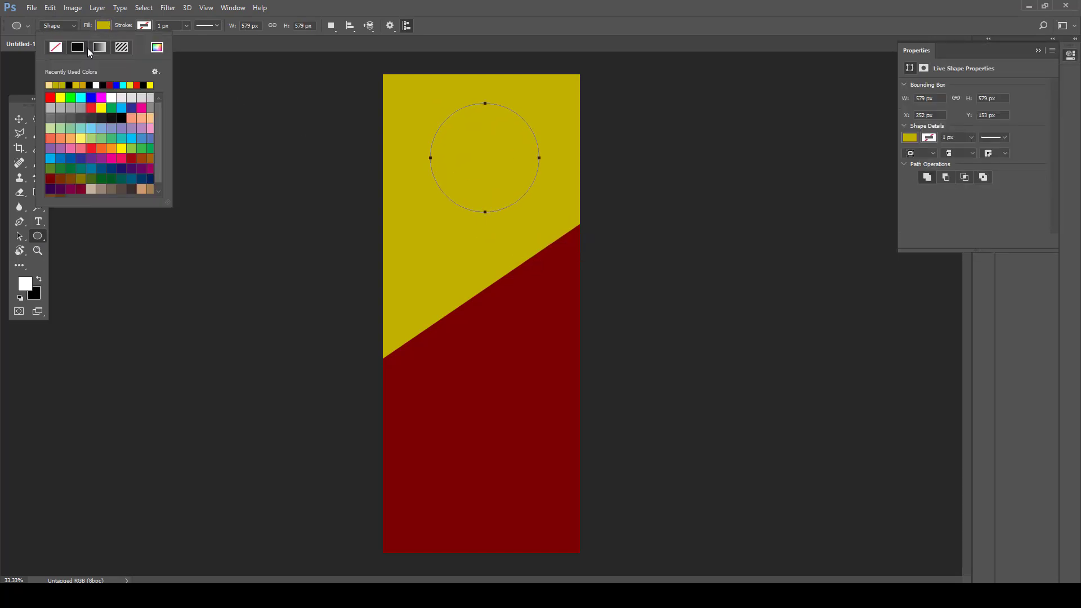
click(70, 85)
click(19, 119)
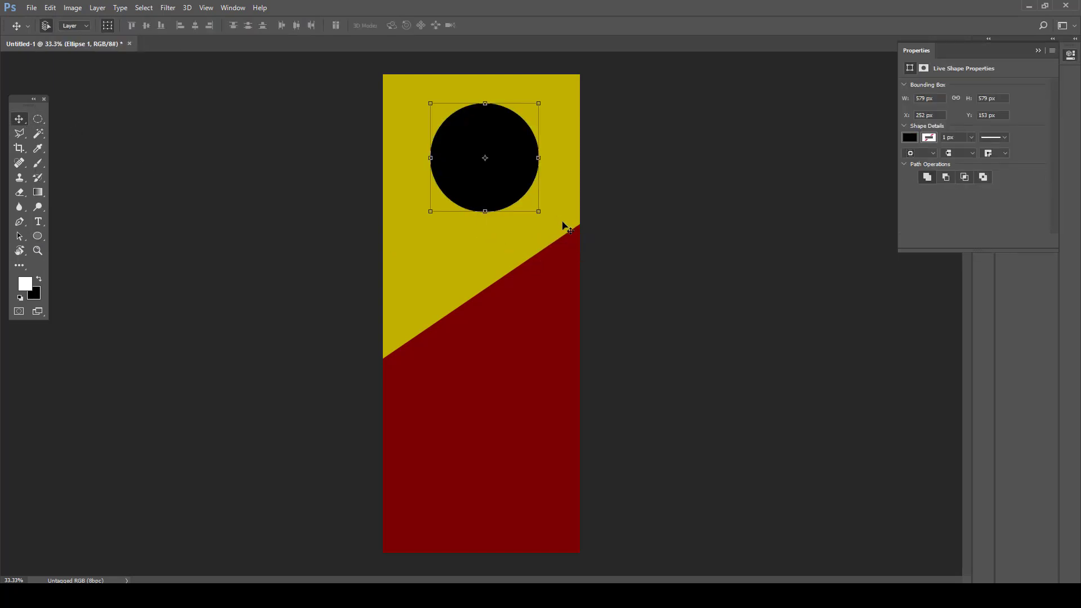
- Center the black circle horizontally against the background layer and clear the layer selection
key(F7)
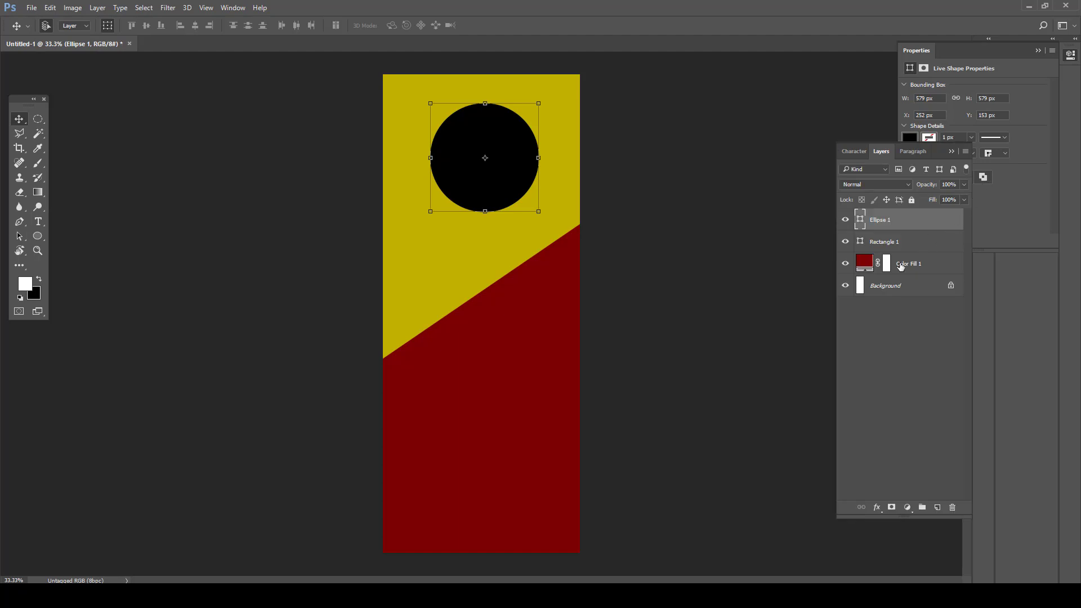
ctrl+click(886, 287)
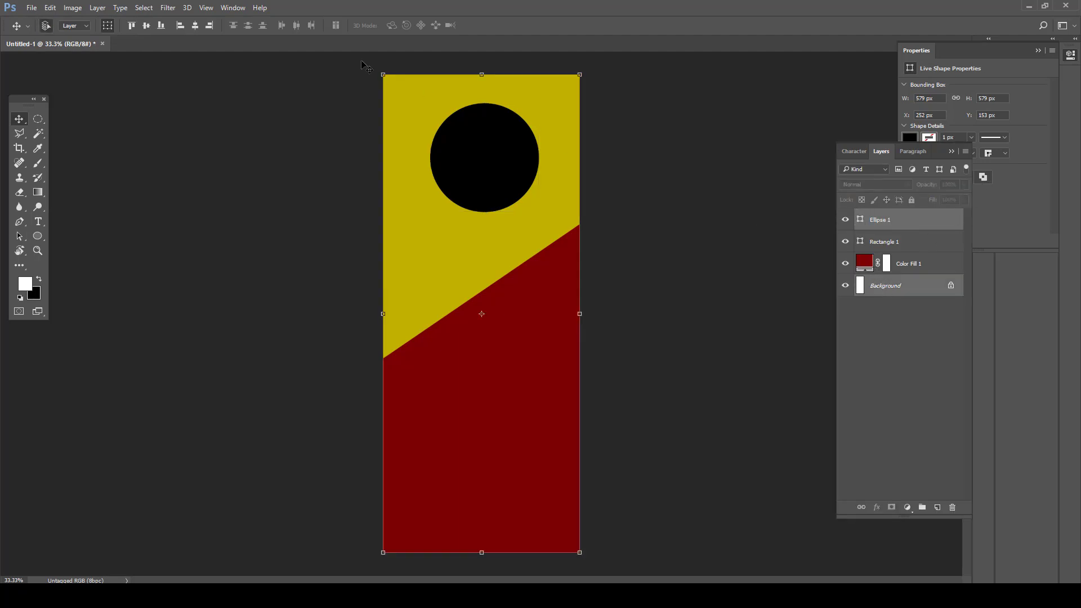
click(194, 25)
click(231, 93)
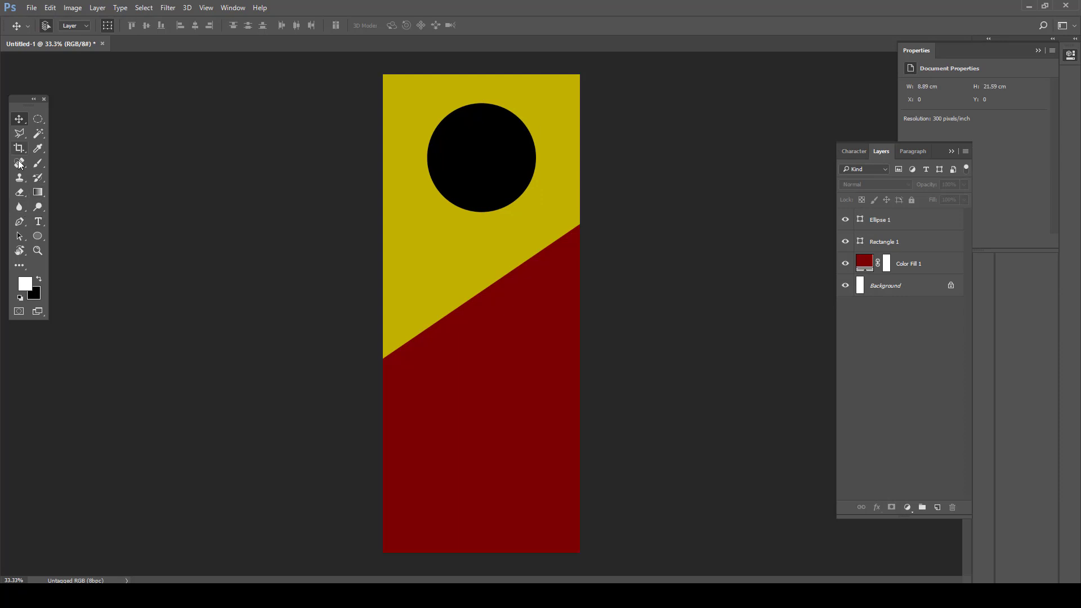
- Draw a black rectangle about 510 px wide from beyond the page's left edge into the circle, and stretch it to about 219 px high
drag(39, 232, 85, 234)
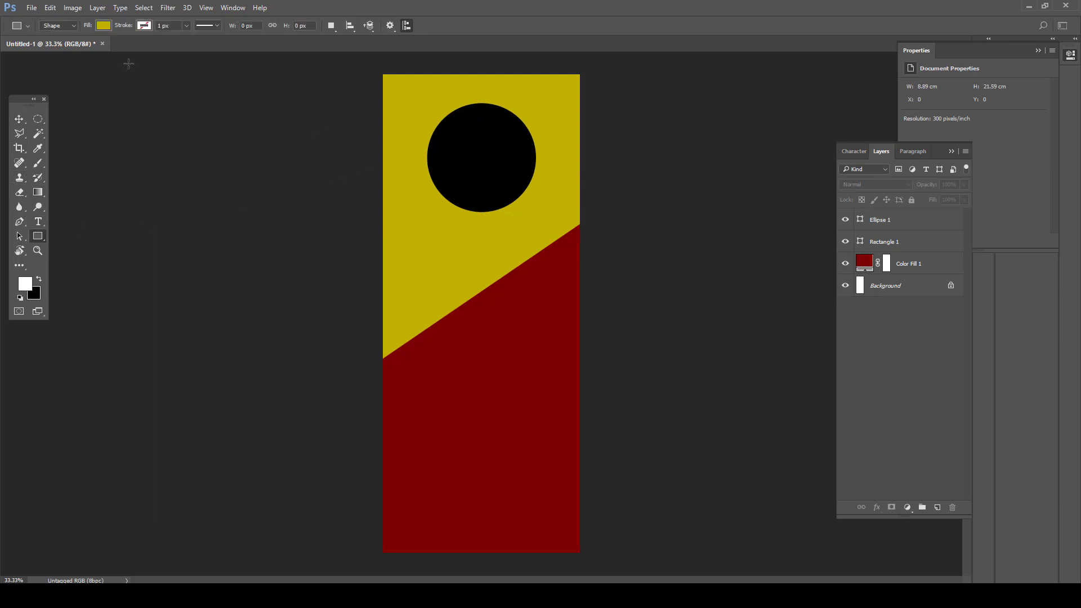
click(107, 26)
click(157, 47)
click(490, 152)
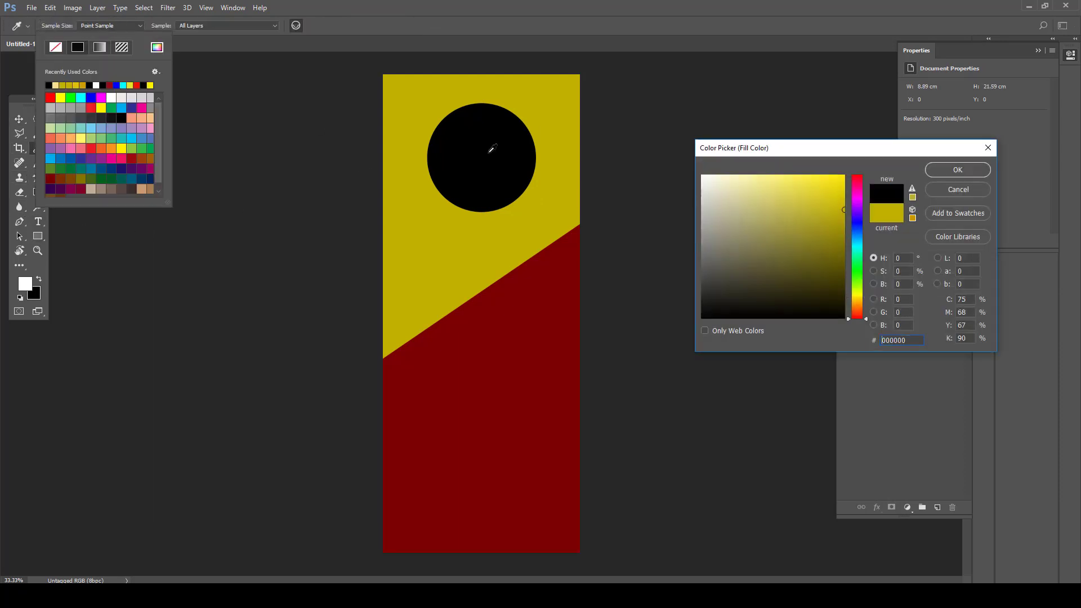
click(945, 170)
drag(354, 142, 449, 168)
click(18, 119)
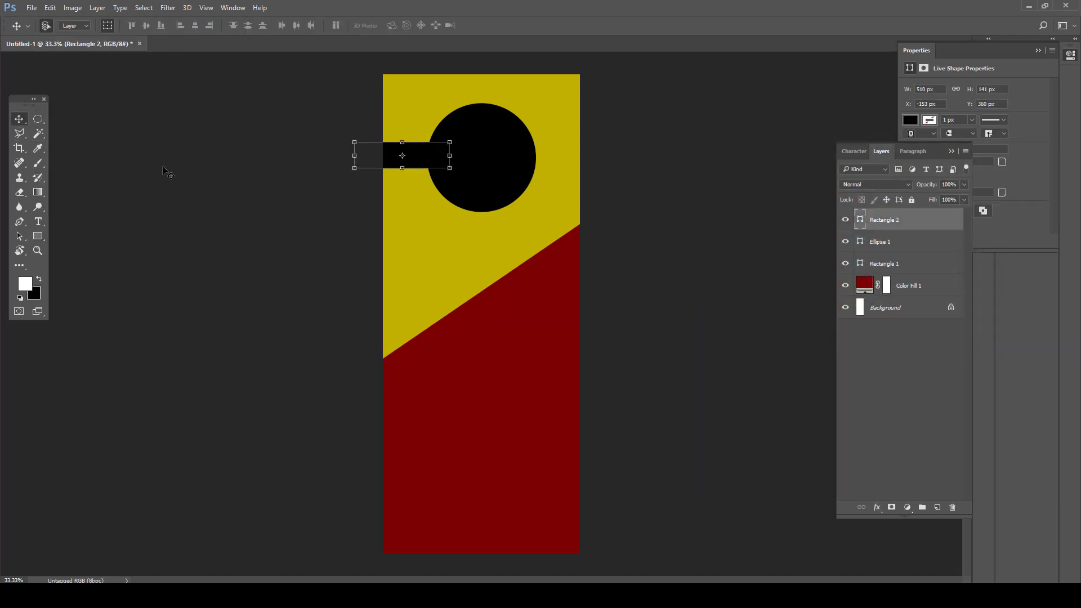
drag(402, 142, 402, 135)
key(Return)
- Move the black circle and rectangle down together by about 80 px, then deselect them
shift+click(474, 138)
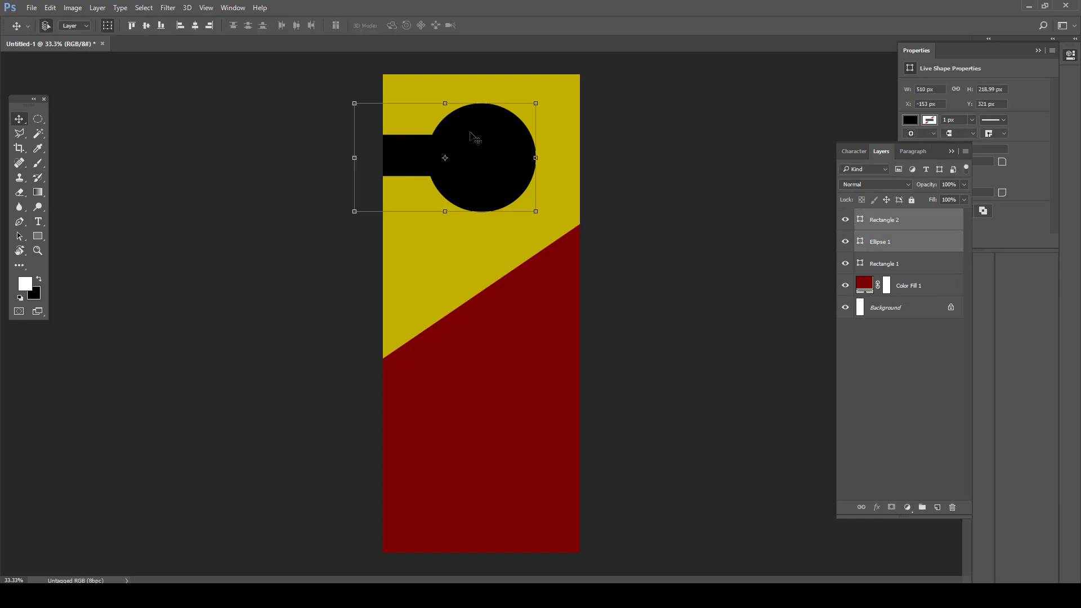
key(shift+Down)
key(shift+Down)
key(shift+Down)
key(shift+Down)
key(shift+Down)
key(shift+Down)
key(shift+Down)
key(shift+Down)
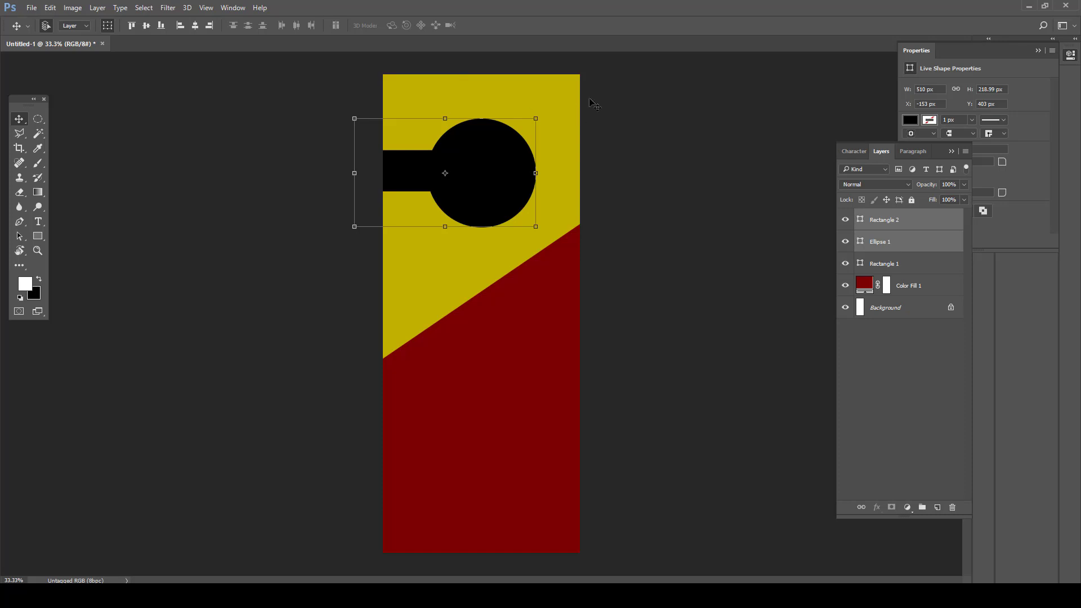
click(647, 130)
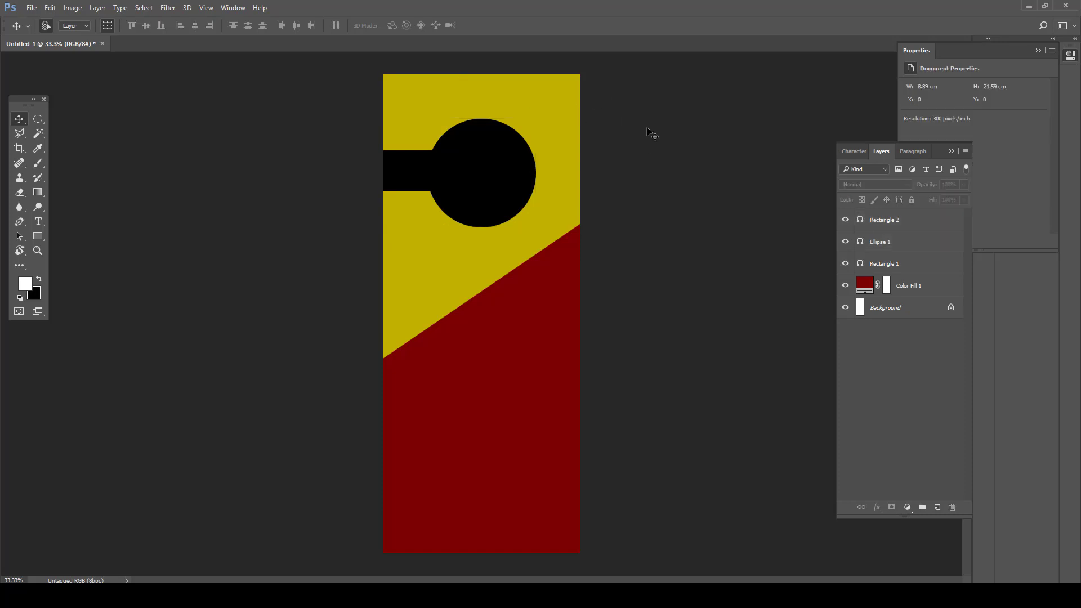
- Stretch the black rectangle evenly about its center to about 122% of its height and deselect it
click(399, 161)
drag(403, 152, 402, 147)
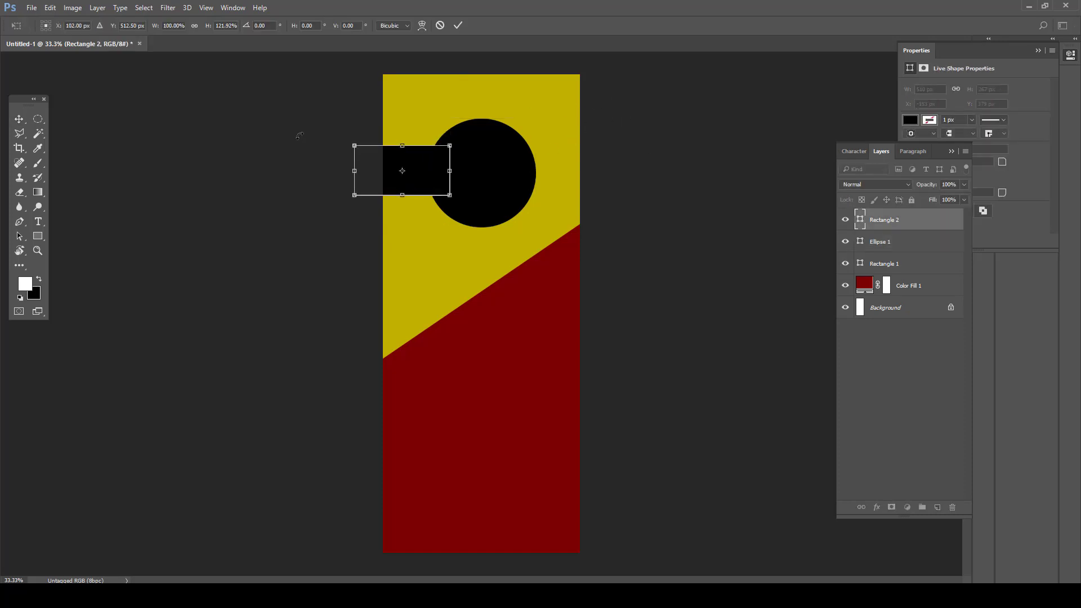
key(Return)
click(302, 138)
- Add the text KING'S in white 36 pt Bebas on the yellow area below the black shape
click(38, 221)
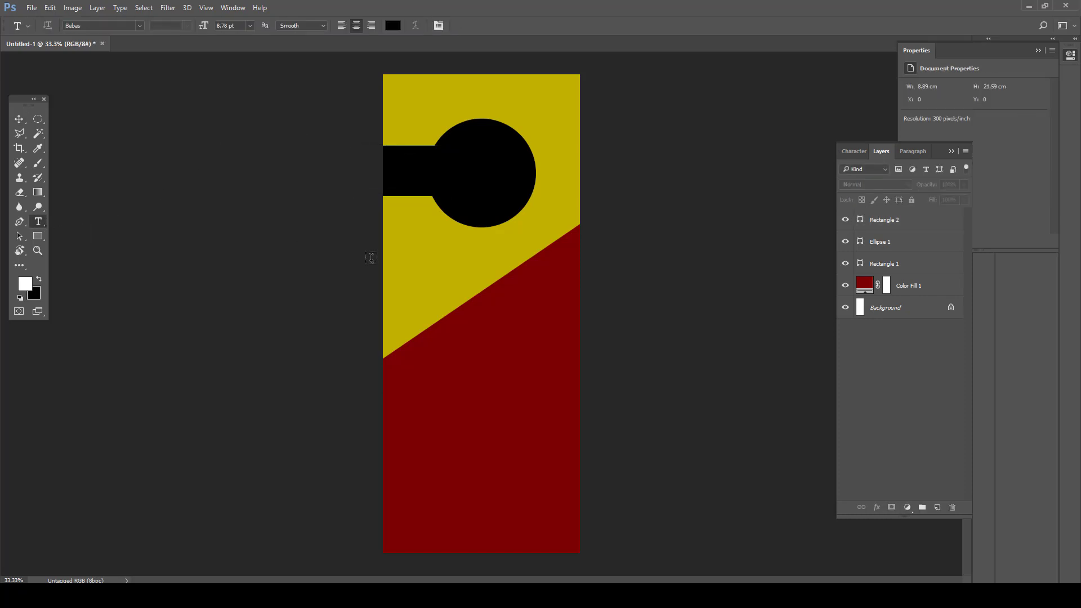
click(428, 268)
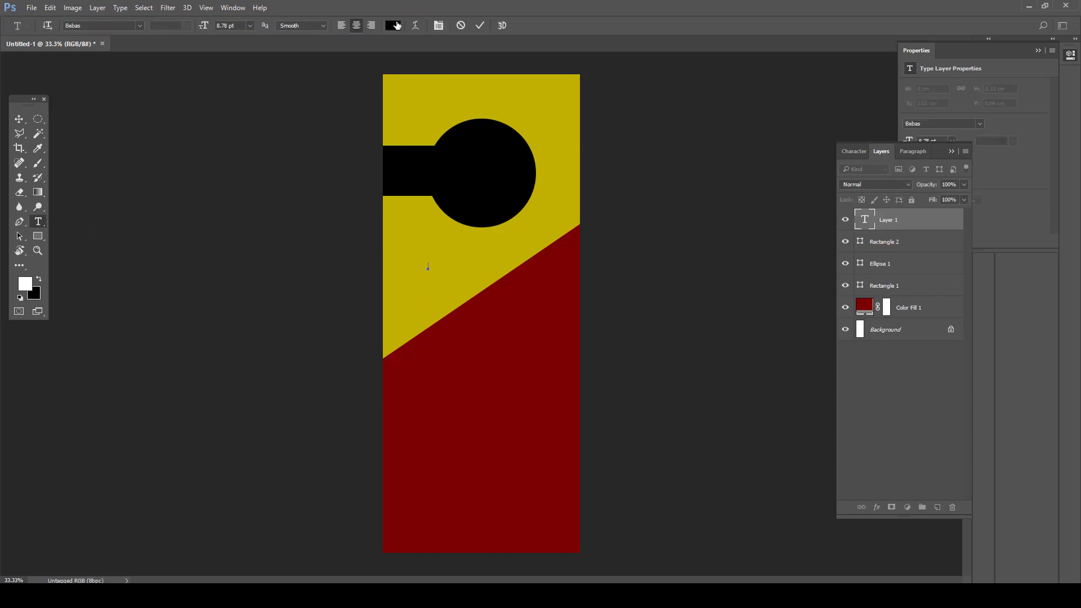
click(396, 26)
text(ffffff)
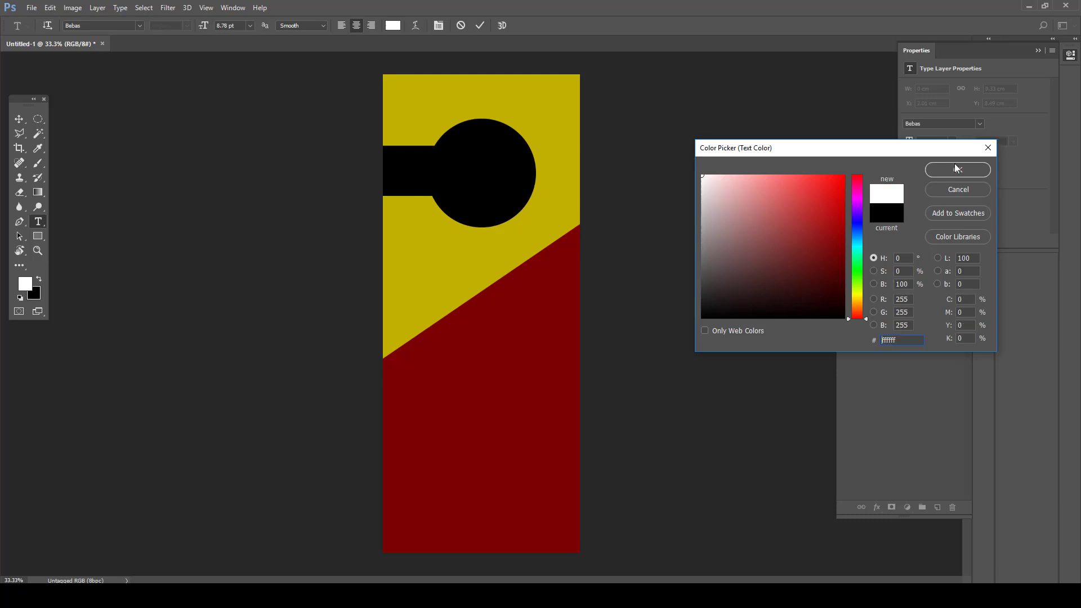
click(957, 170)
click(250, 25)
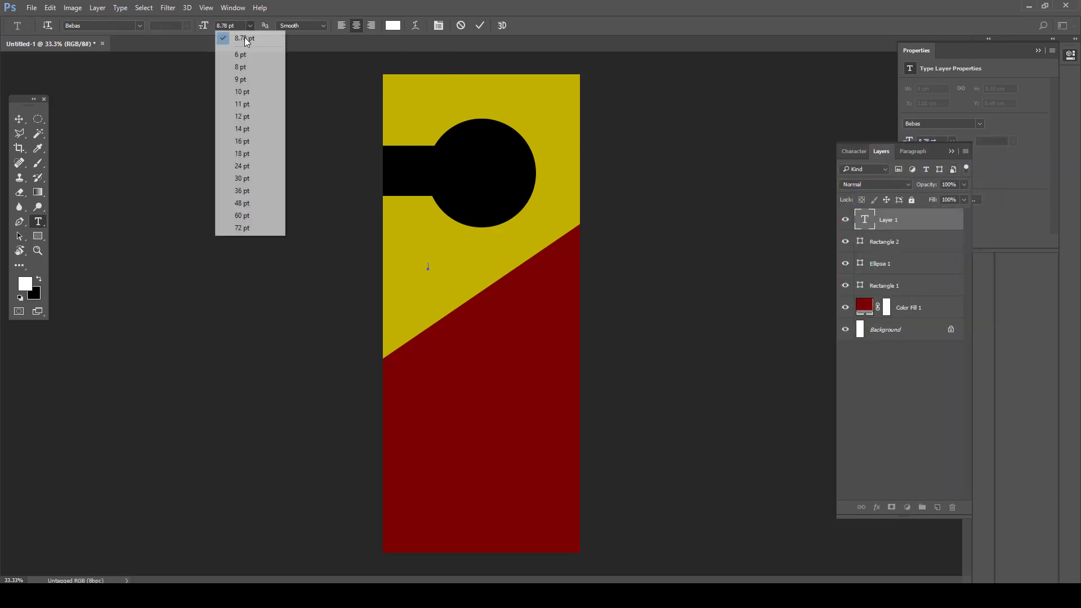
click(242, 191)
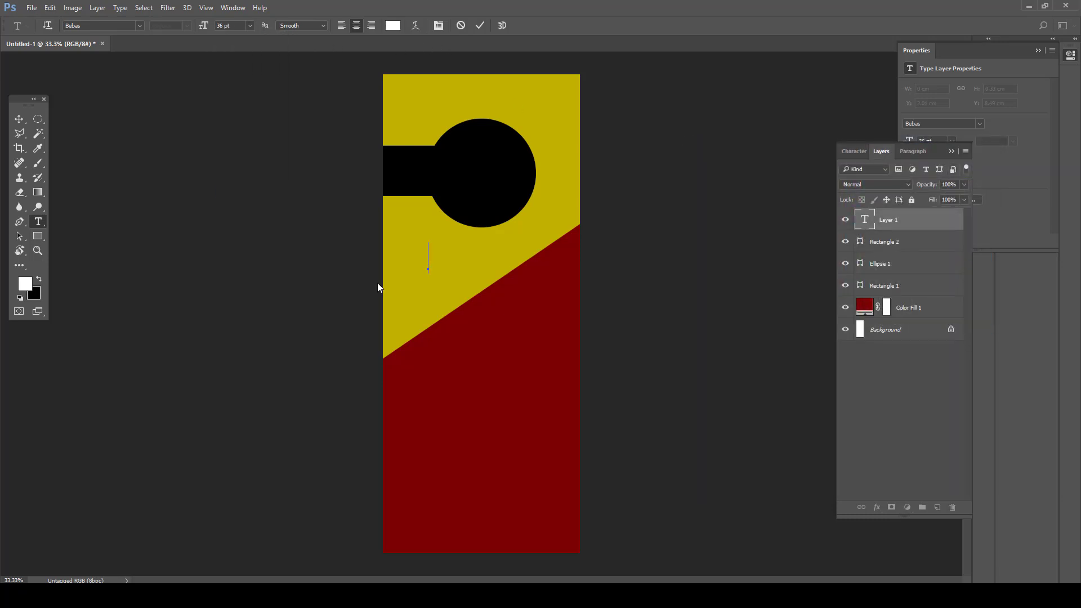
text(KING's)
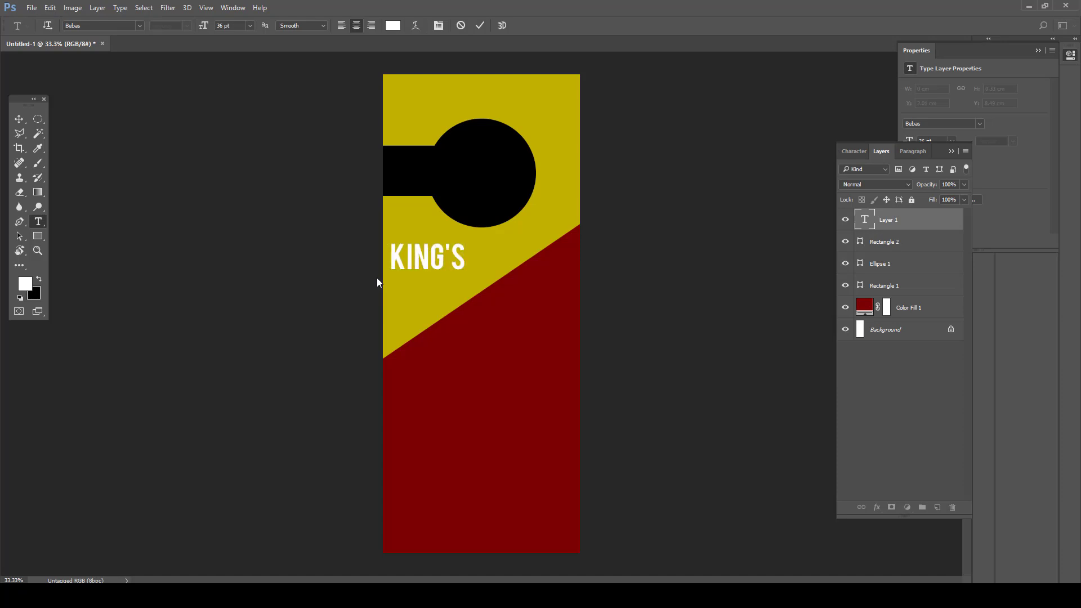
key(ctrl+Return)
- Center the KING'S text horizontally against the background layer and clear the layer selection
click(23, 122)
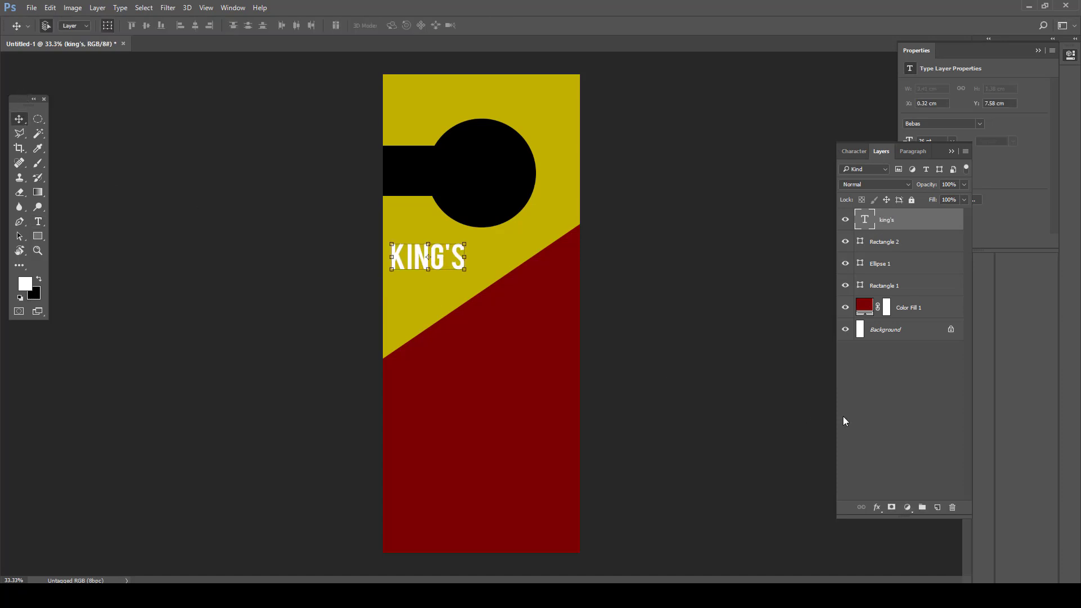
ctrl+click(895, 332)
click(195, 25)
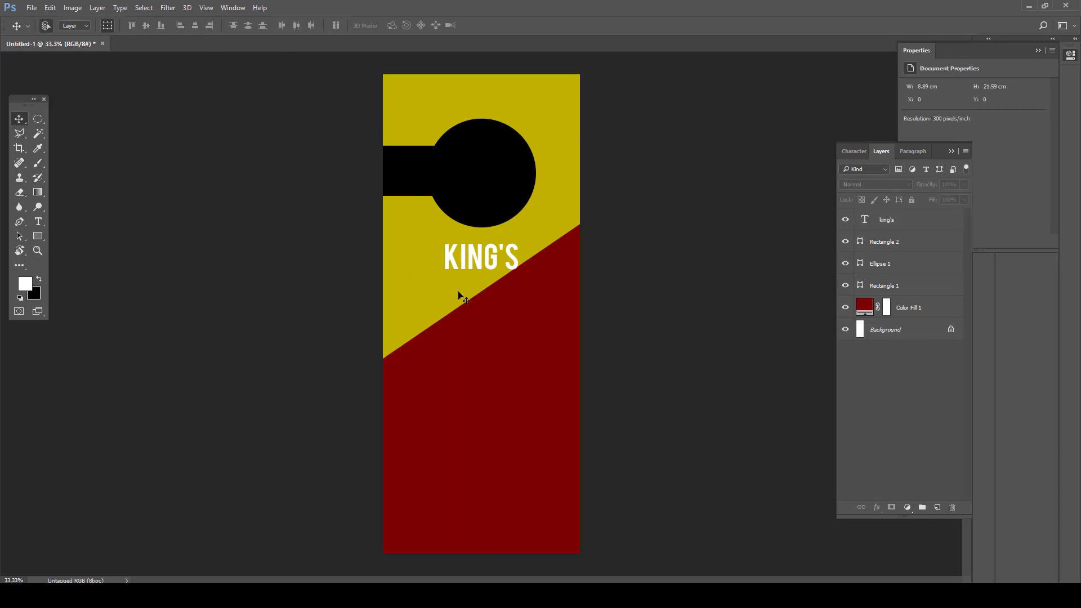
- Duplicate the KING'S text layer, place the copy directly below it, and change its wording to GREAT
click(471, 272)
drag(889, 224, 937, 507)
drag(512, 269, 504, 305)
key(t)
click(495, 298)
key(ctrl+a)
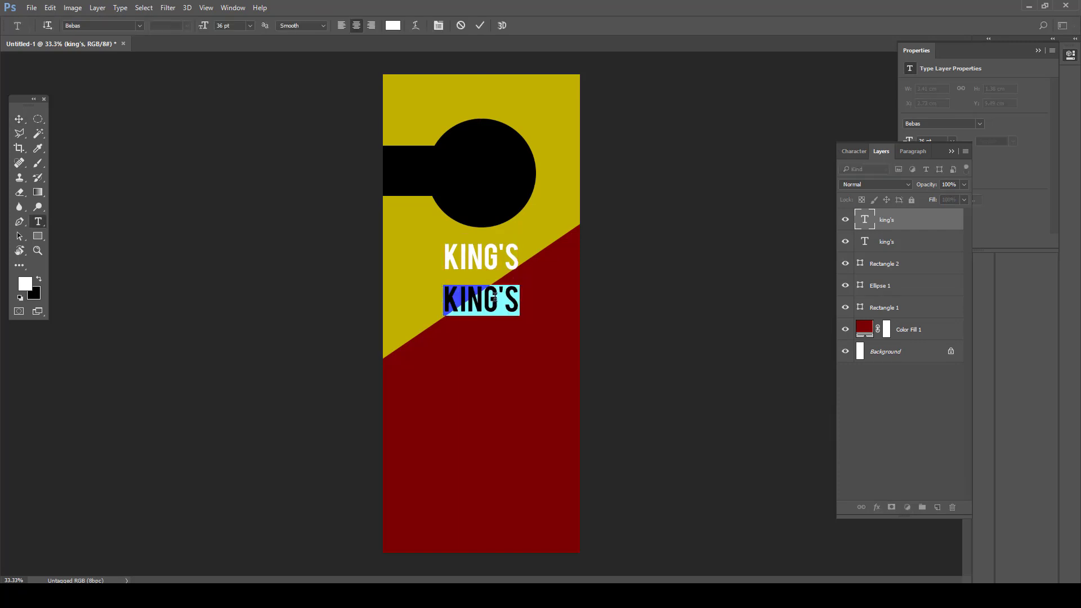
text(GREAT)
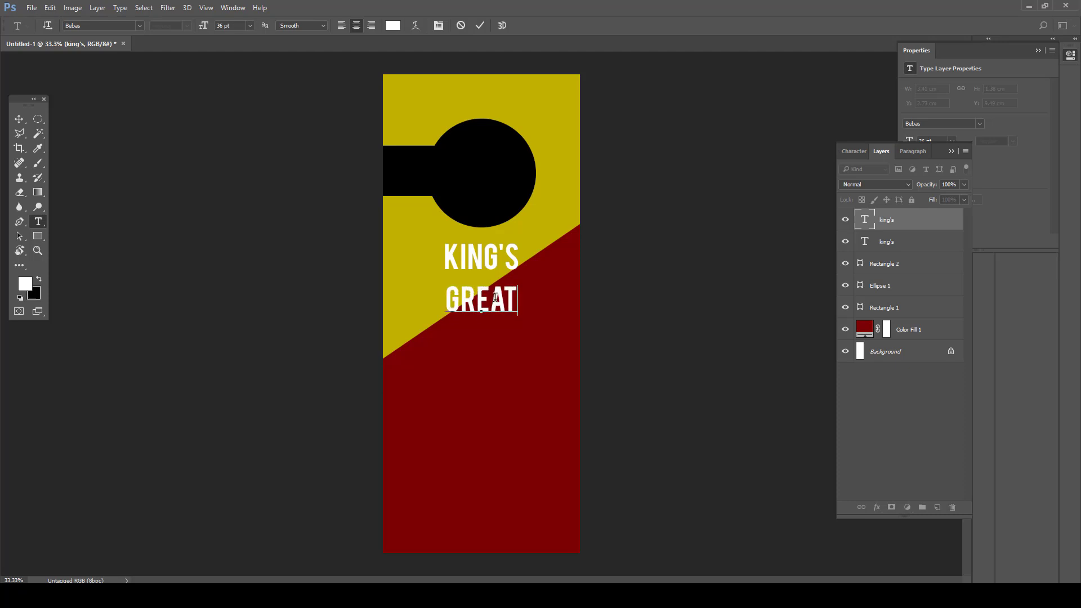
key(ctrl+Return)
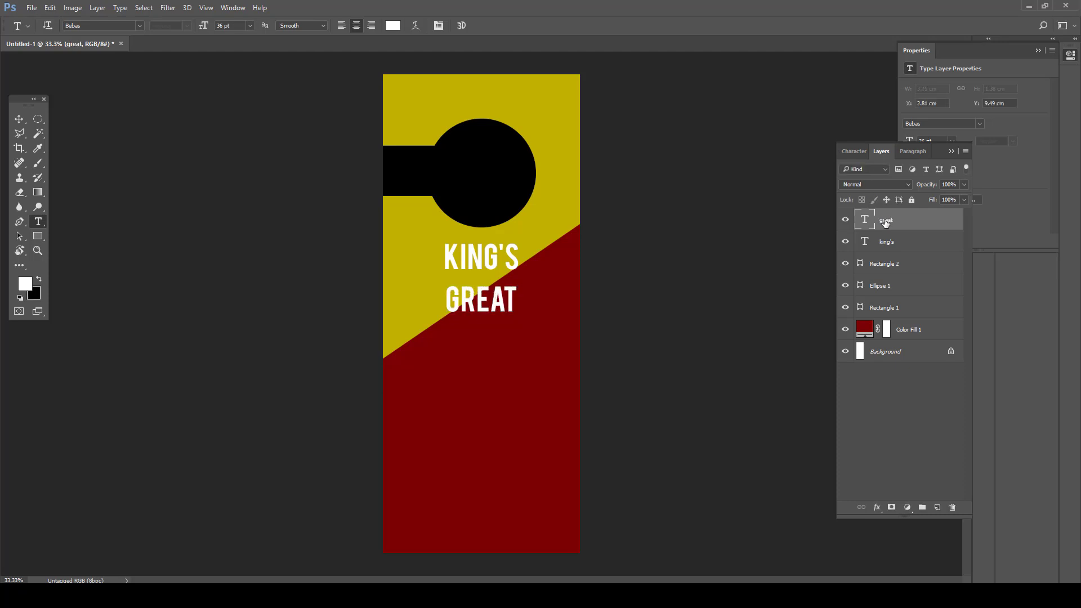
- Duplicate the GREAT text layer, move the copy directly below it, and change its wording to MENU
drag(885, 222, 937, 507)
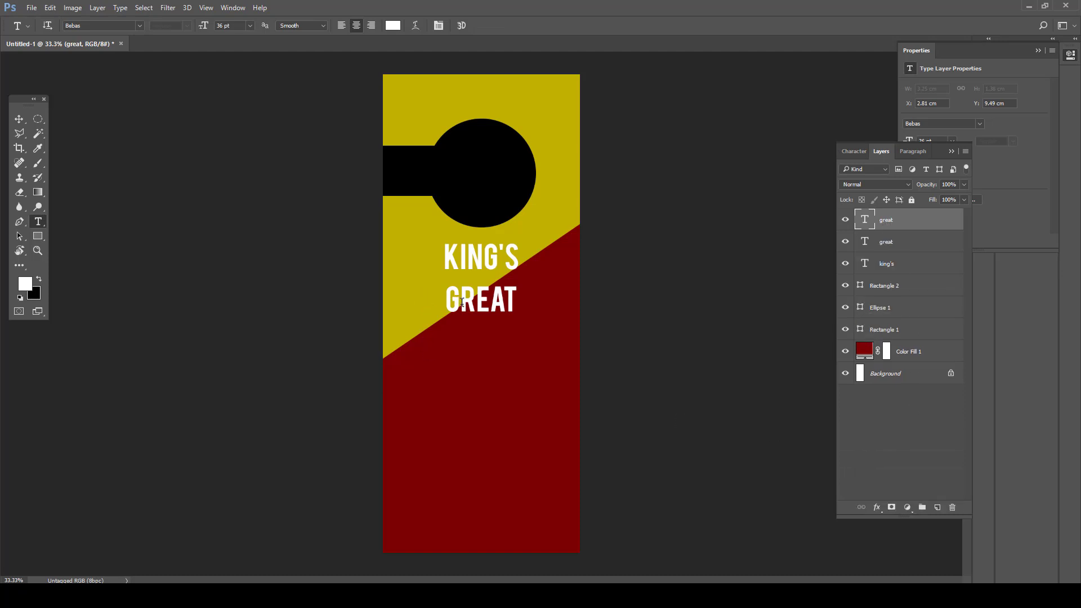
key(v)
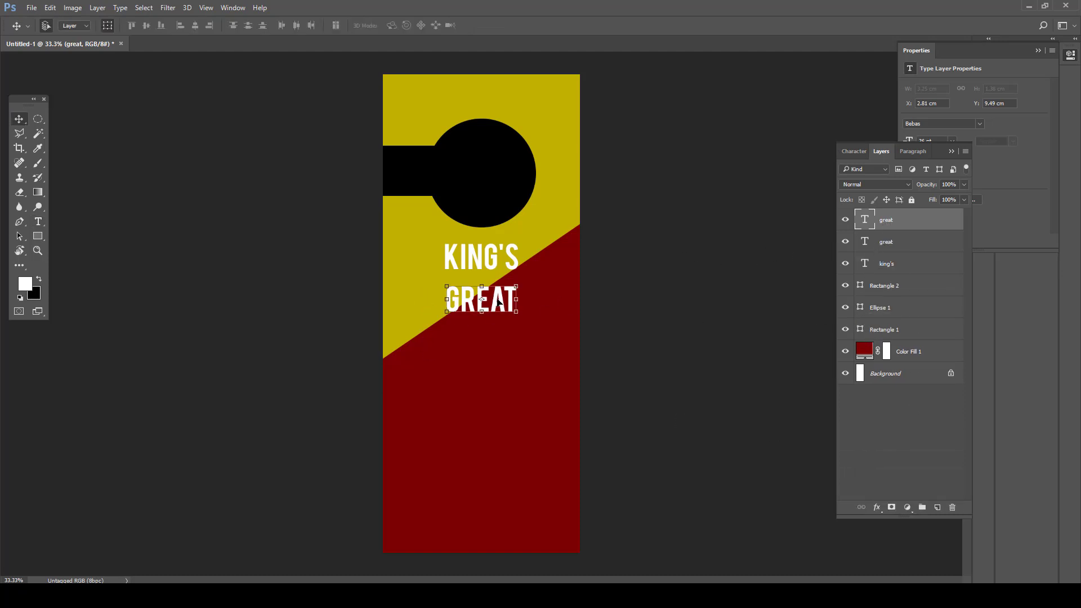
drag(497, 303, 497, 335)
key(t)
click(495, 327)
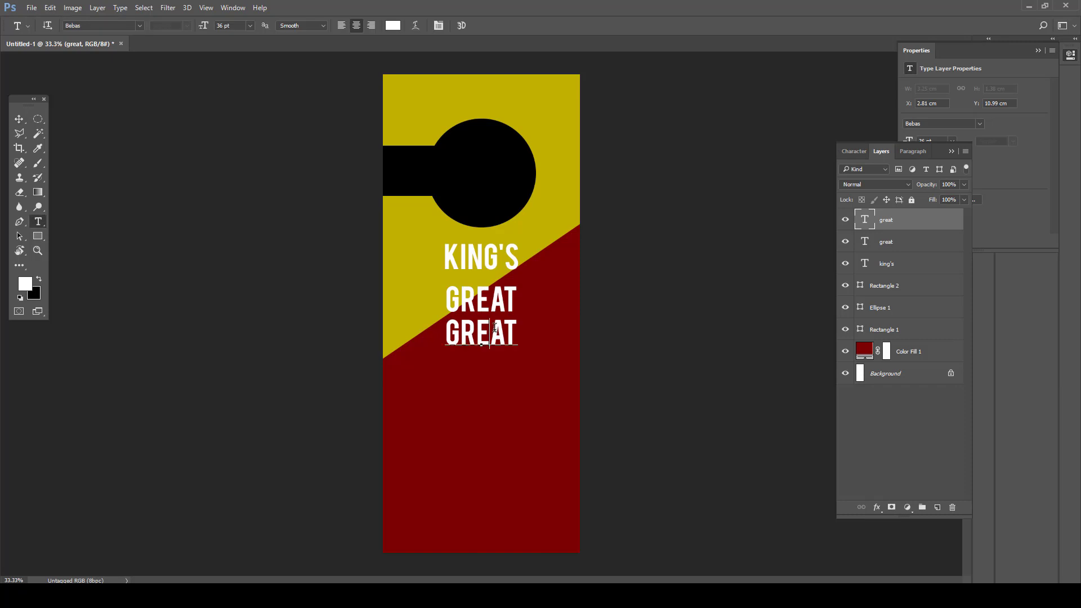
key(ctrl+a)
text(menu)
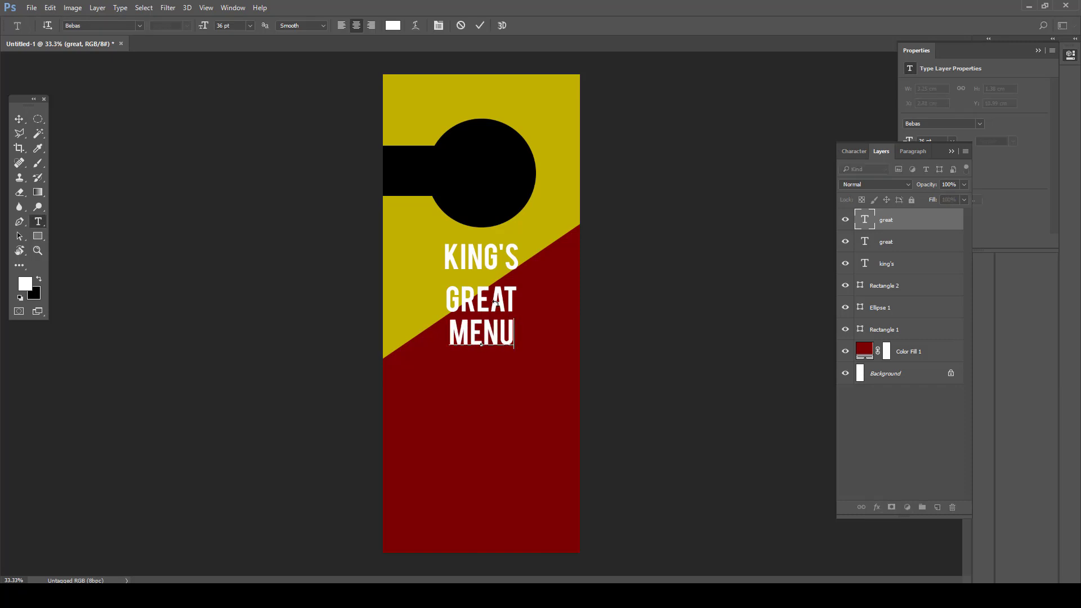
key(ctrl+Return)
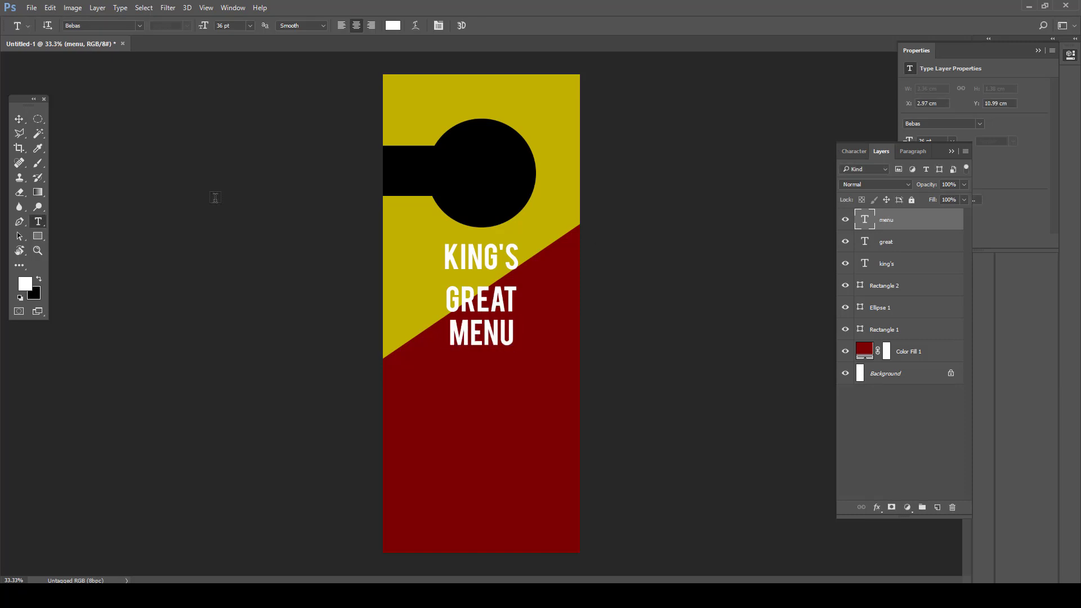
- Enlarge the GREAT text to 75 pt and move GREAT and MENU down so the three heading lines do not overlap
click(19, 119)
key(t)
click(473, 299)
key(ctrl+a)
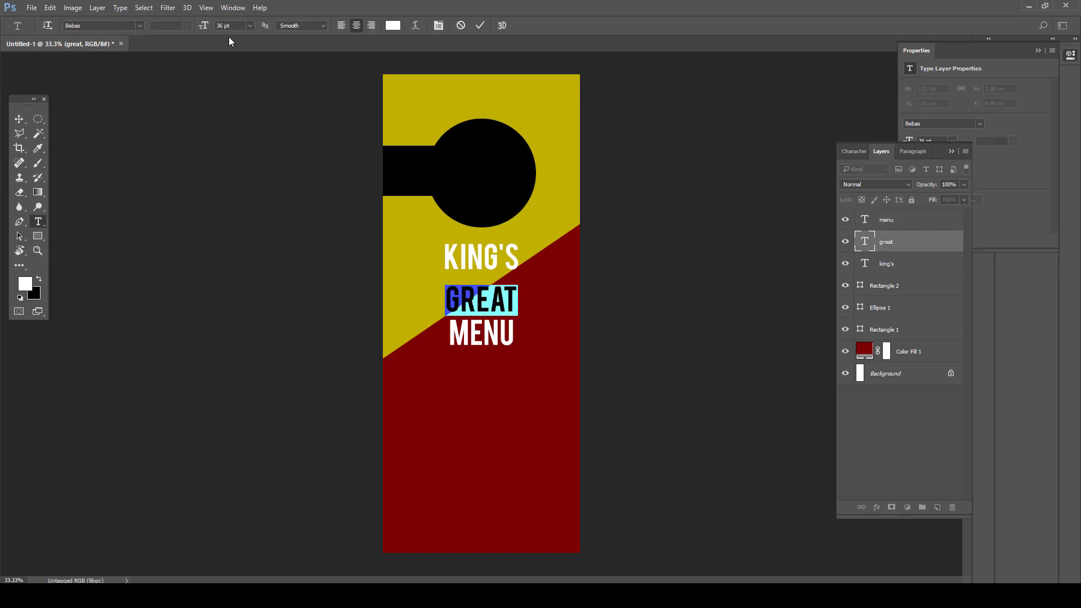
drag(206, 26, 228, 21)
click(480, 25)
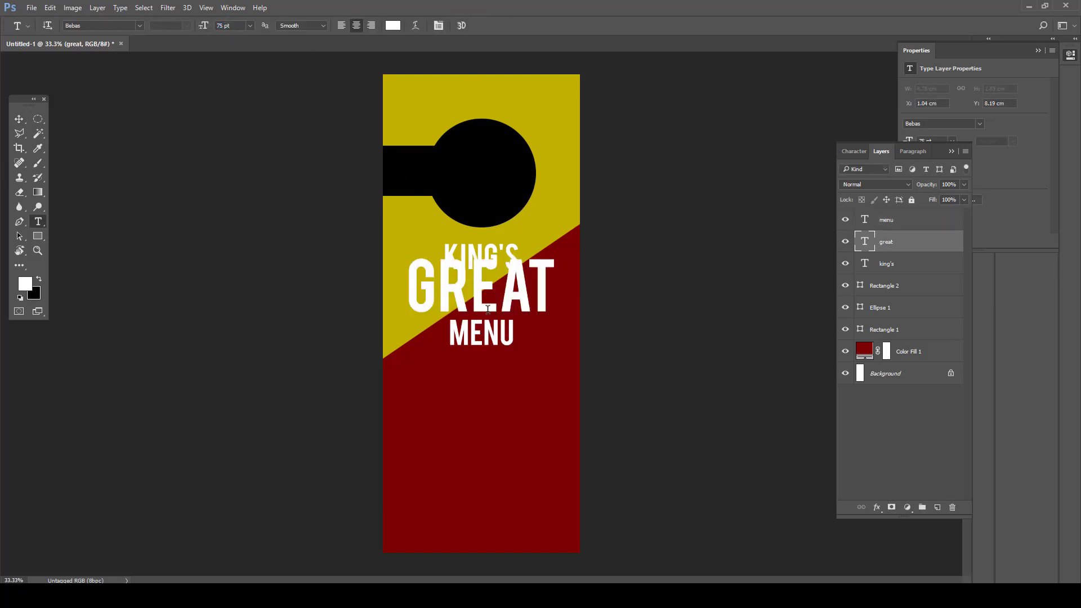
click(19, 119)
mouse_move(498, 350)
mouse_down()
mouse_move(494, 363)
mouse_move(485, 356)
mouse_up()
click(505, 389)
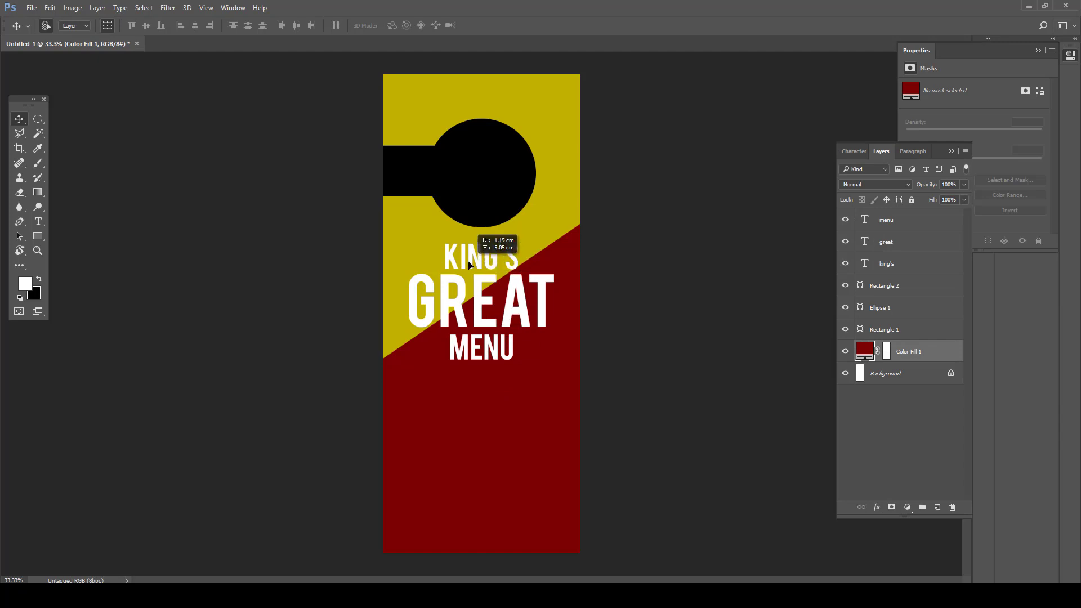
click(912, 200)
click(892, 332)
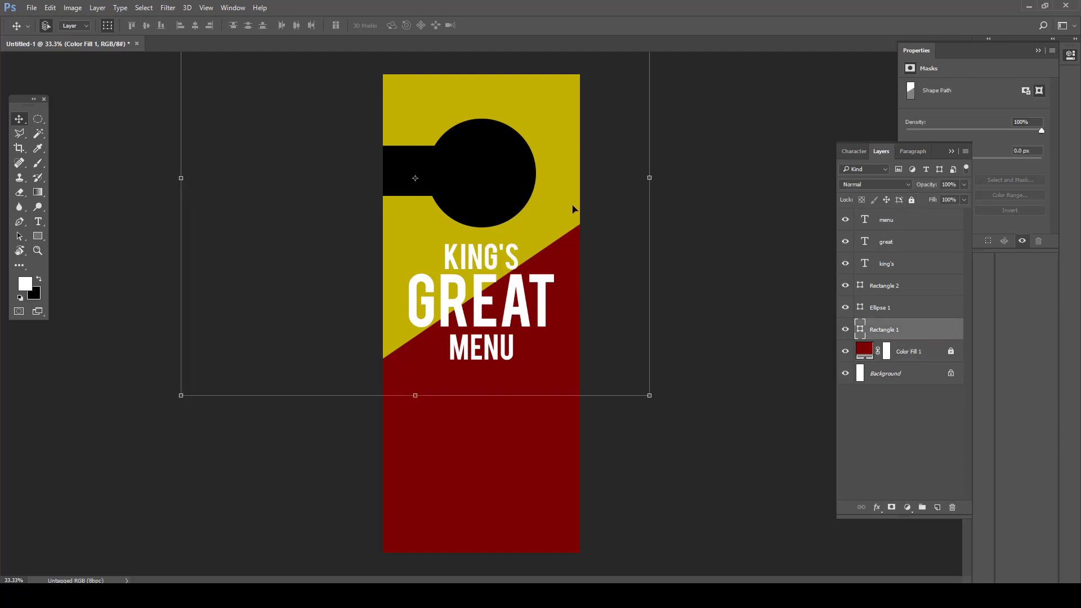
click(896, 349)
click(912, 199)
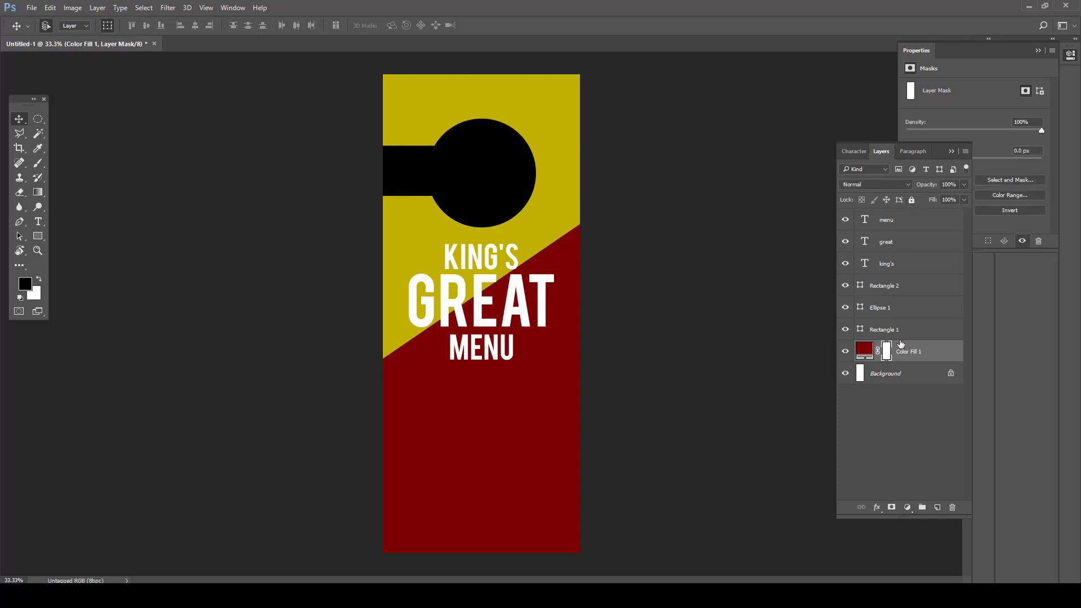
- Group the two rectangles, the ellipse and the Color Fill 1 layer, name the group BG, and lock it
click(897, 332)
click(893, 307)
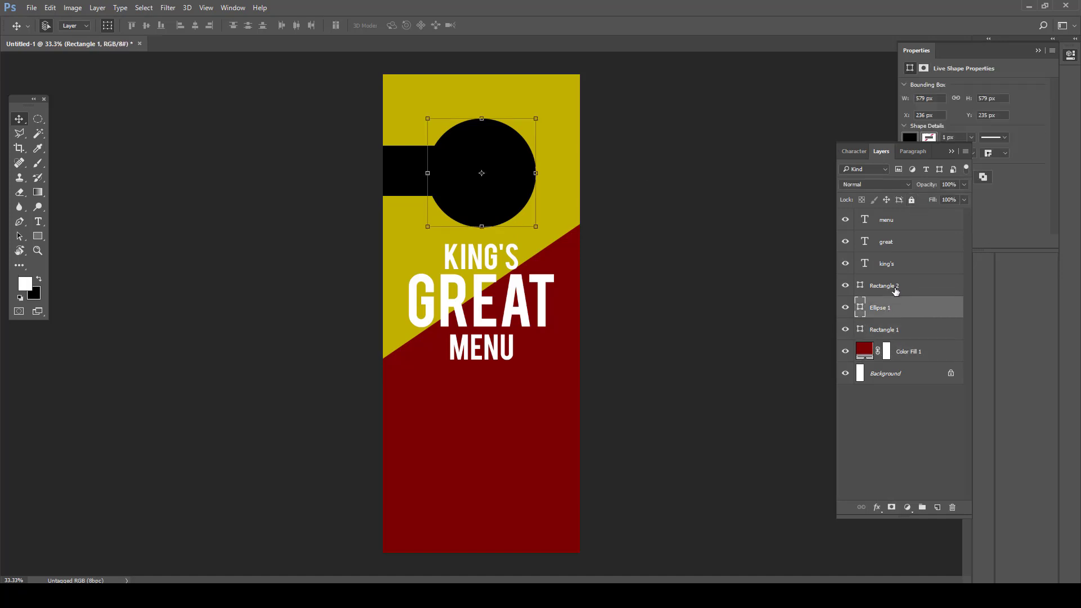
click(888, 286)
shift+click(889, 307)
shift+click(892, 330)
shift+click(895, 354)
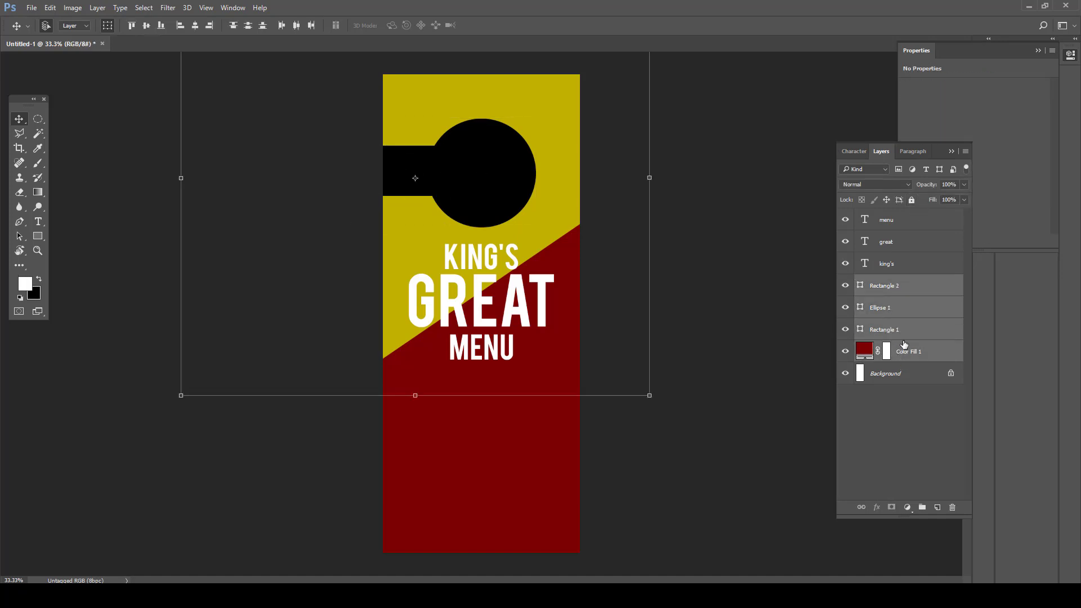
drag(901, 347, 922, 507)
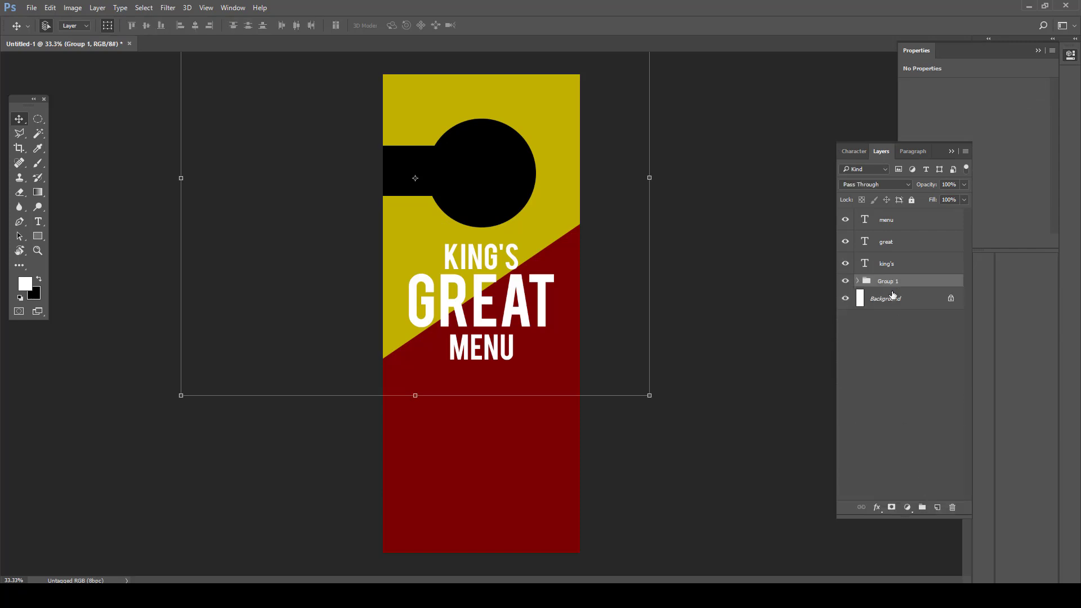
double_click(892, 281)
text(BG)
click(931, 339)
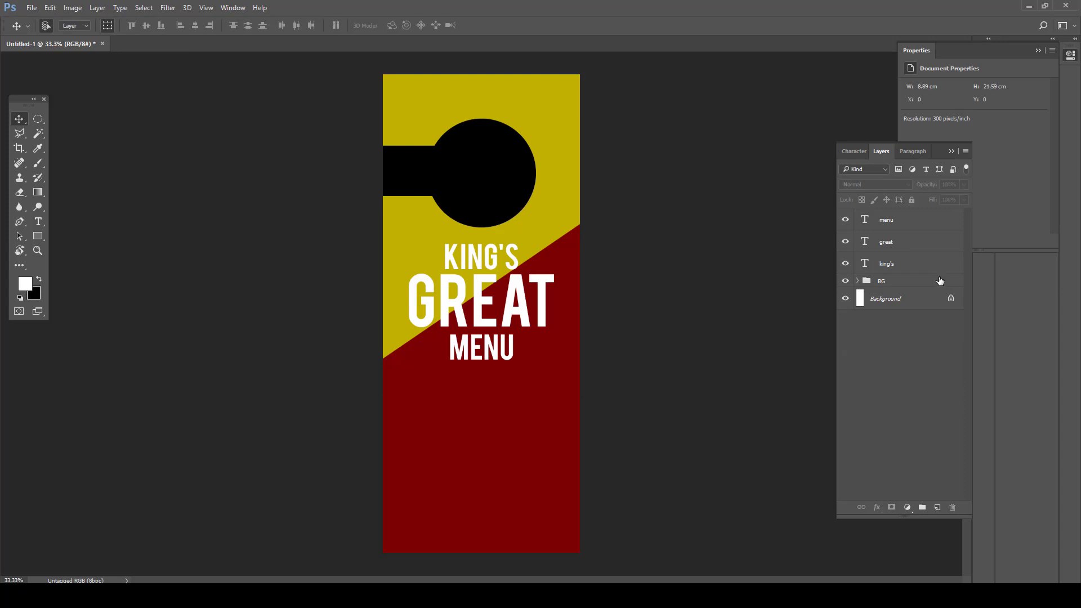
click(901, 281)
click(911, 199)
- Put the three heading text layers KING'S, GREAT and MENU into one group
click(483, 269)
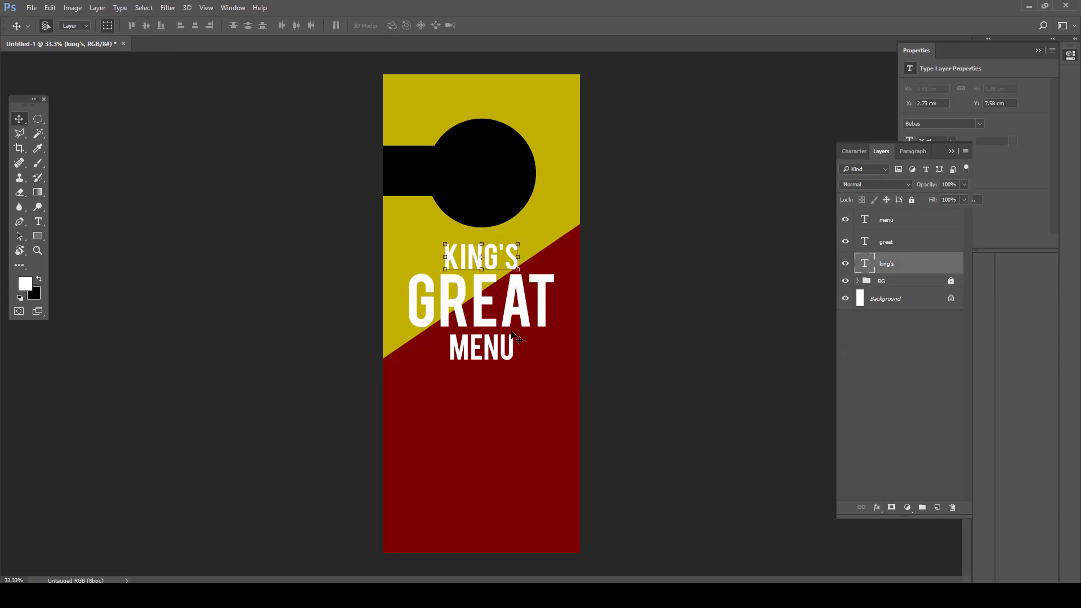
drag(527, 386, 443, 243)
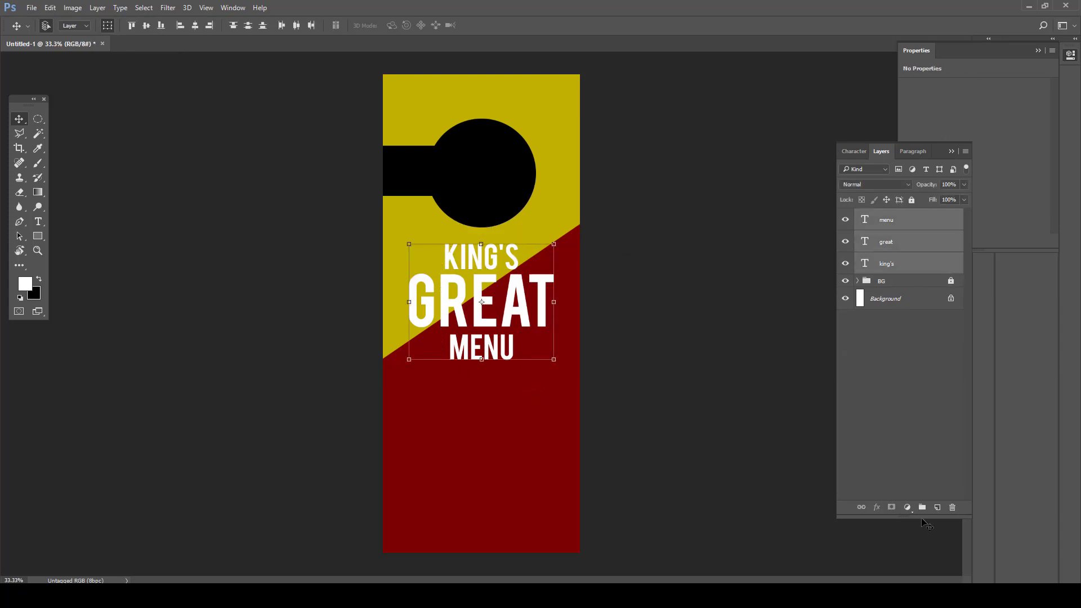
click(922, 507)
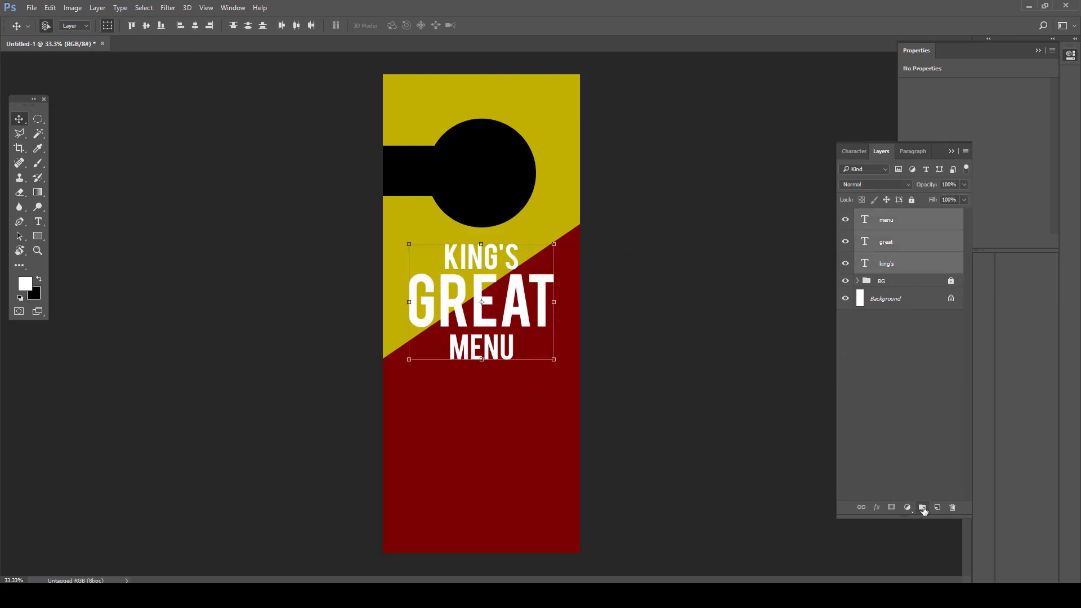
- Turn off the Color Overlay on the heading group and apply a Gradient Overlay to it instead
click(876, 507)
click(906, 453)
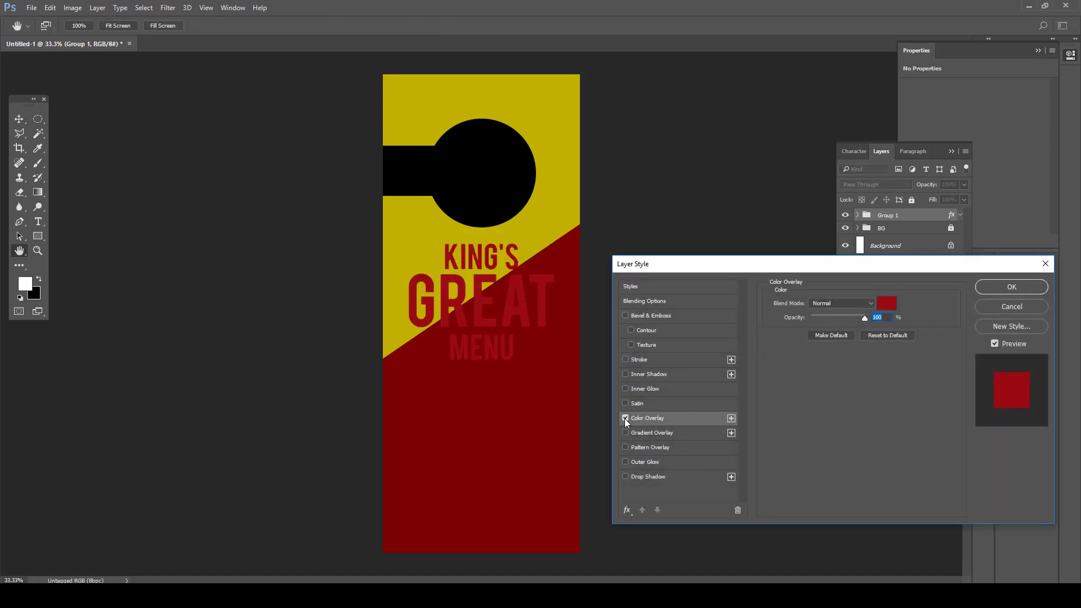
click(624, 418)
click(648, 432)
- Change the gold color stop of the heading group's overlay gradient to a darker gold
click(837, 328)
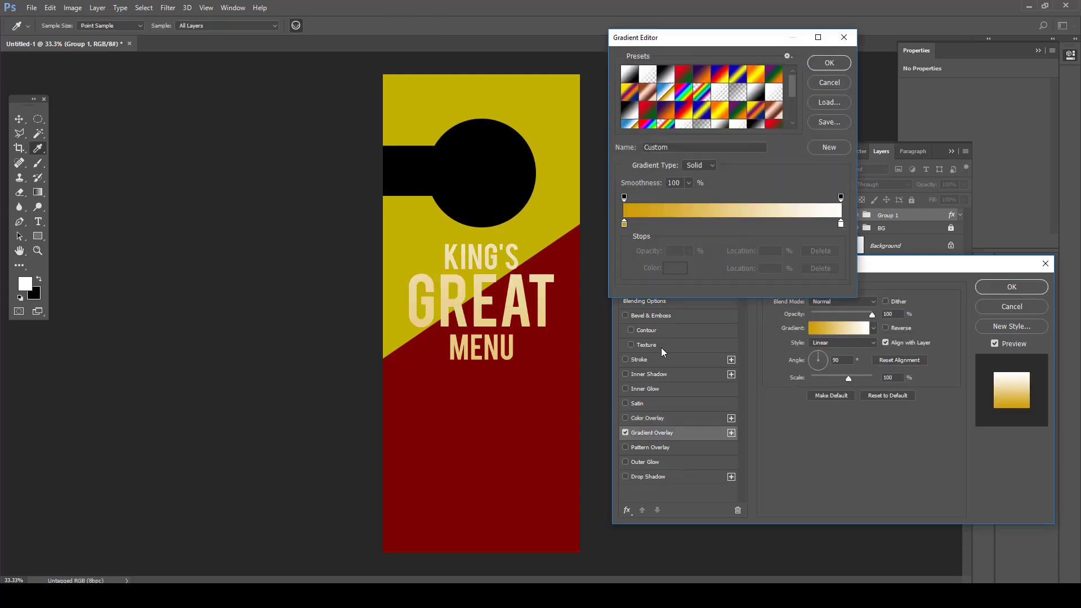
click(624, 224)
click(678, 268)
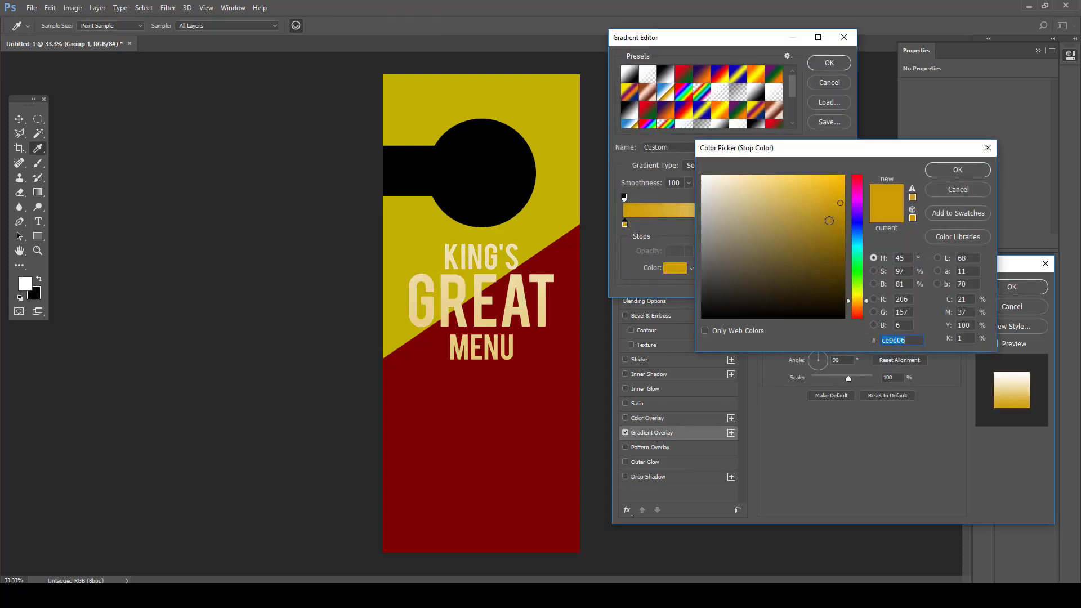
click(842, 230)
click(933, 171)
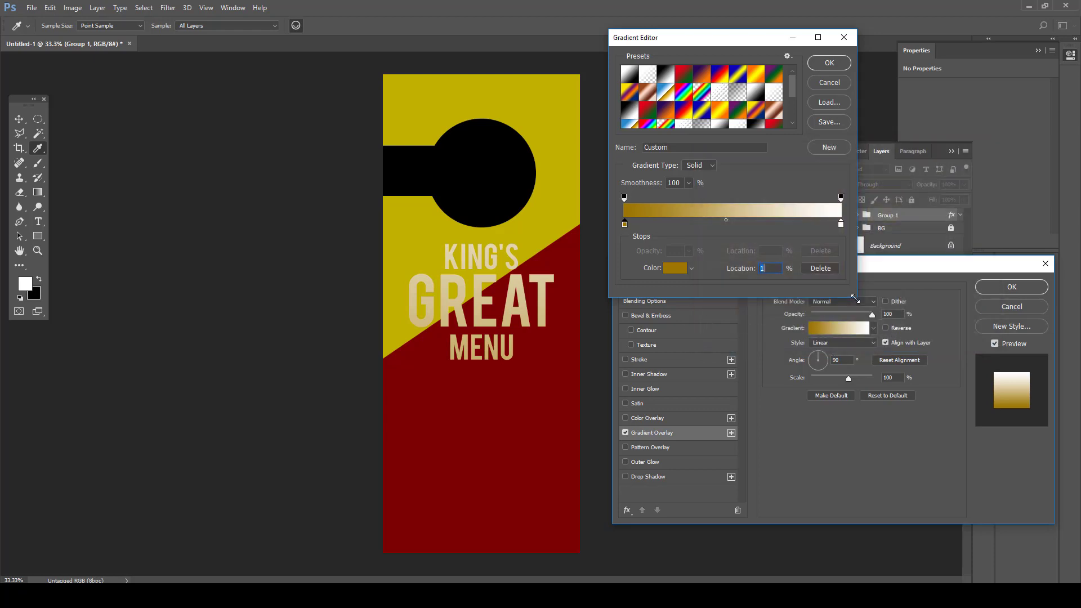
- Keep the gradient's end color stop white and move it to location 91%
click(841, 224)
double_click(840, 224)
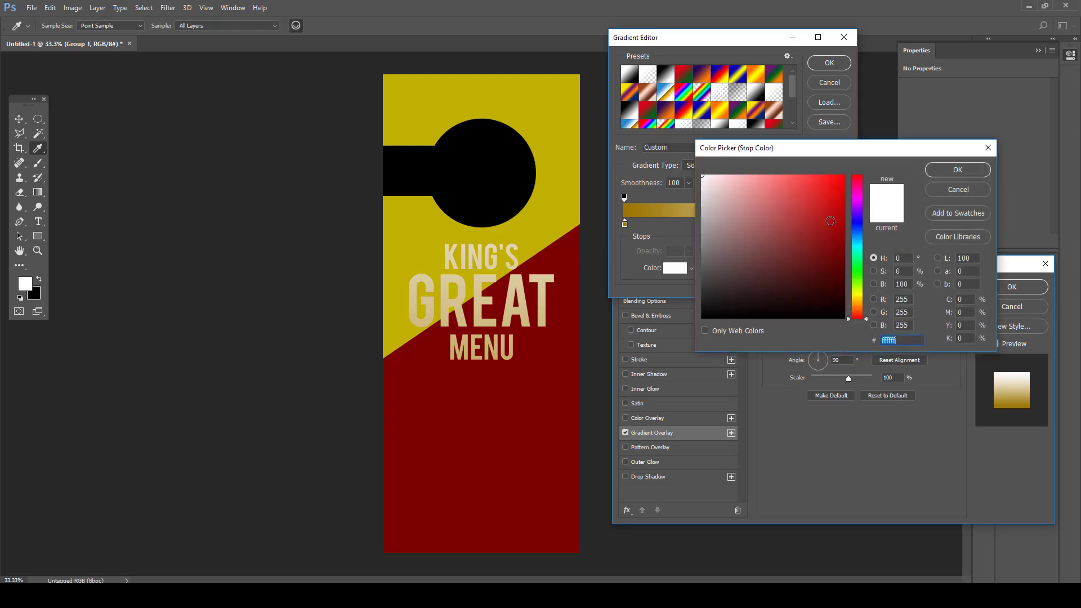
click(933, 169)
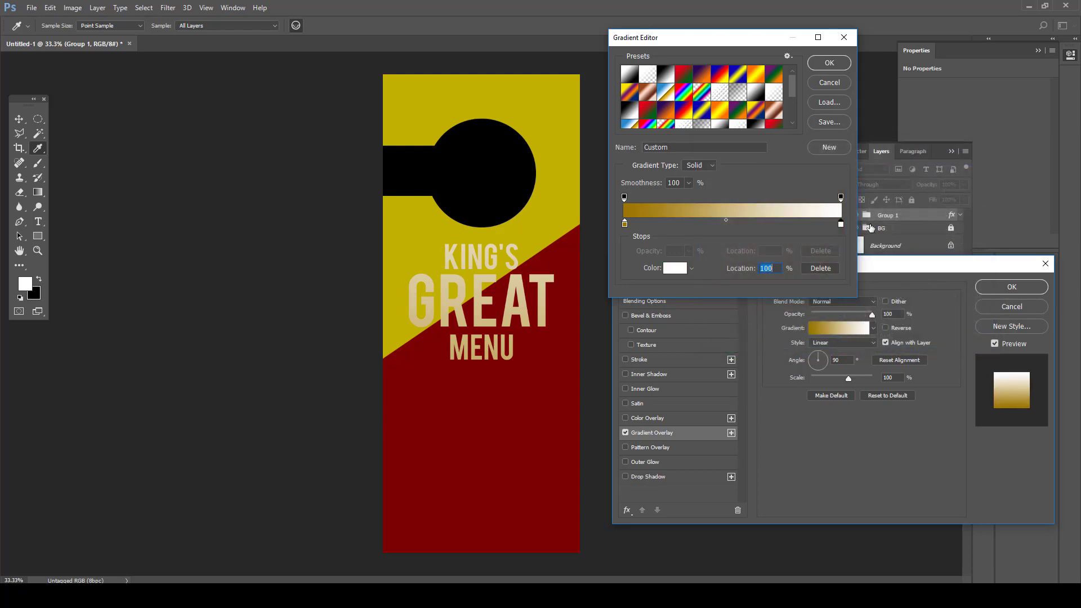
drag(840, 224, 822, 222)
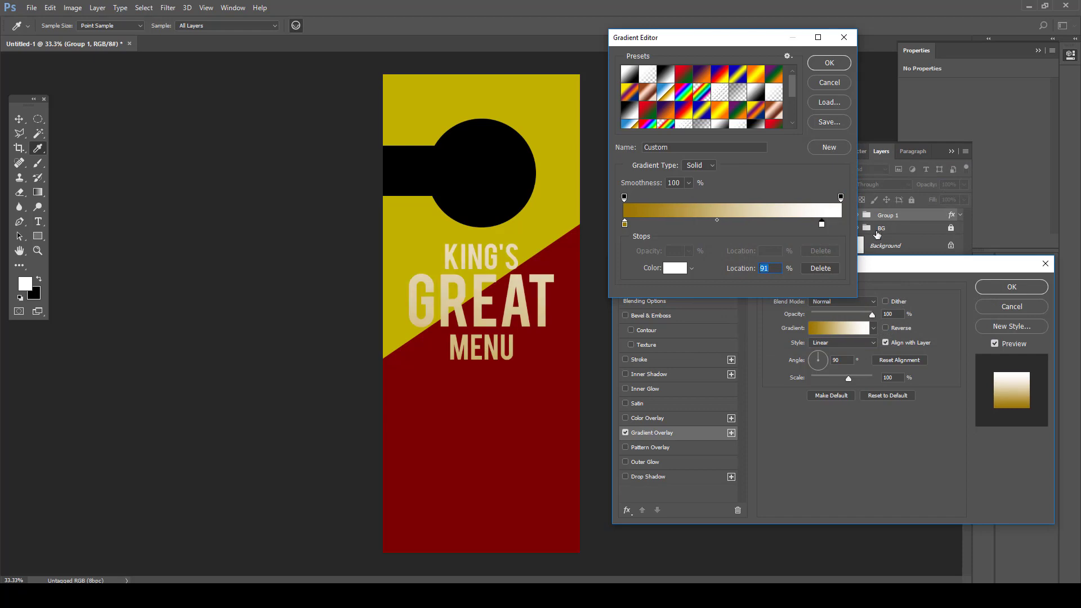
- Accept the edited gradient, set the heading group's Gradient Overlay angle to about 51° and turn on a Drop Shadow
click(829, 63)
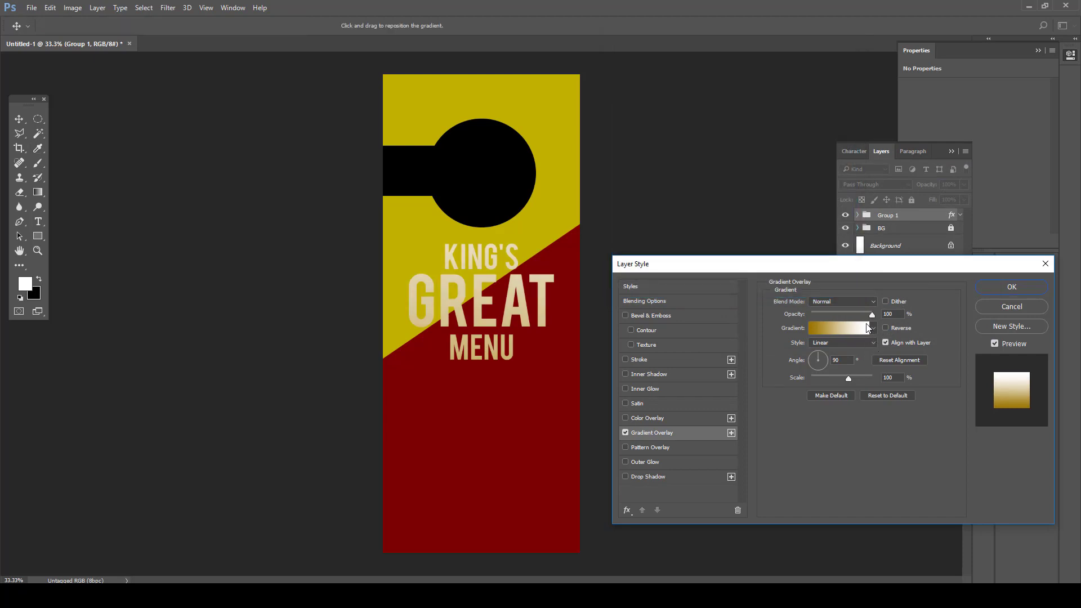
drag(822, 360, 825, 350)
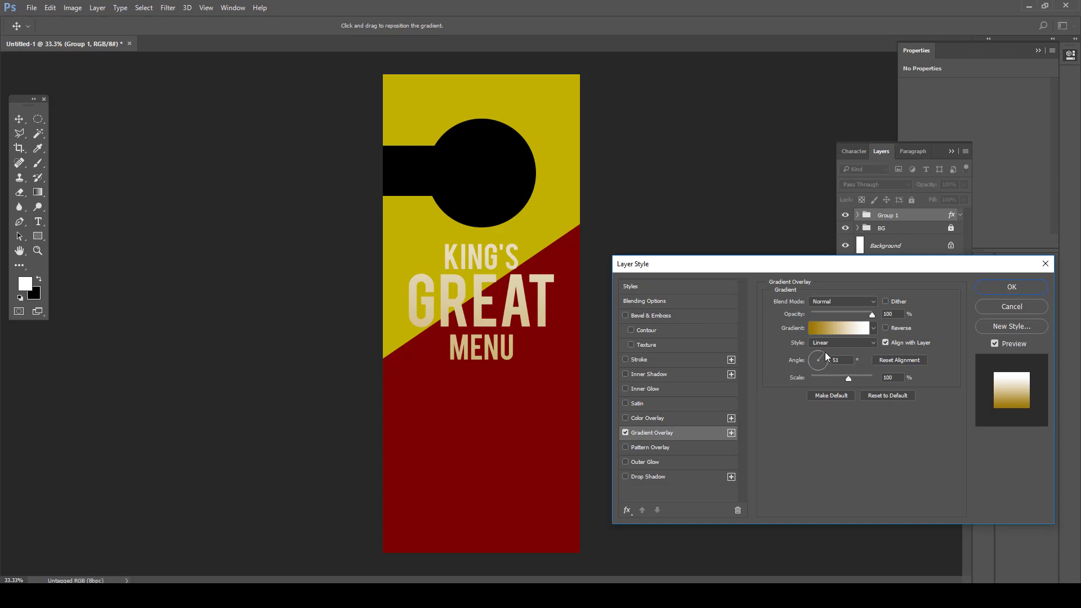
click(632, 477)
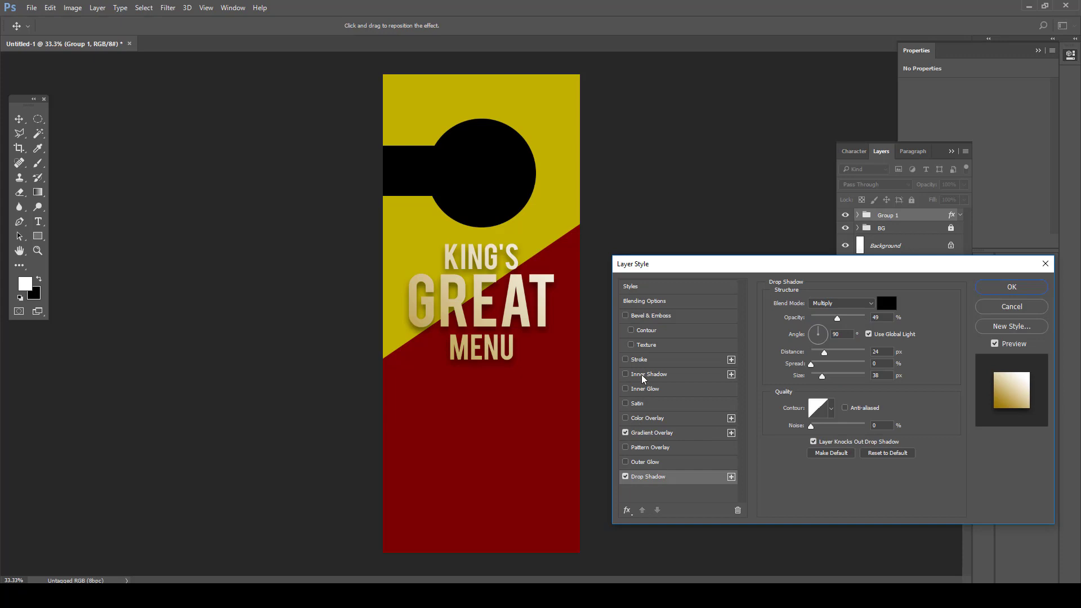
- Add a dark red Stroke to the heading group's layer style
click(639, 360)
click(795, 383)
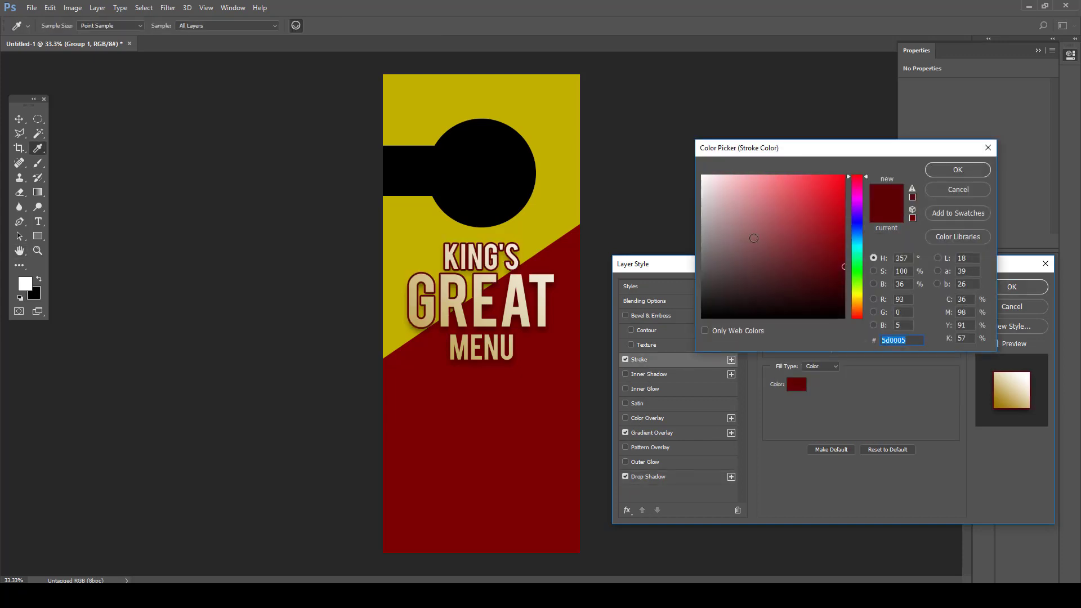
mouse_move(753, 238)
mouse_down()
mouse_move(738, 193)
mouse_move(708, 173)
mouse_move(839, 249)
mouse_move(841, 219)
mouse_move(839, 266)
mouse_up()
click(951, 170)
- Set the heading group's Drop Shadow to 64% opacity, 32 px distance and 16 px size, and apply the layer style
click(667, 477)
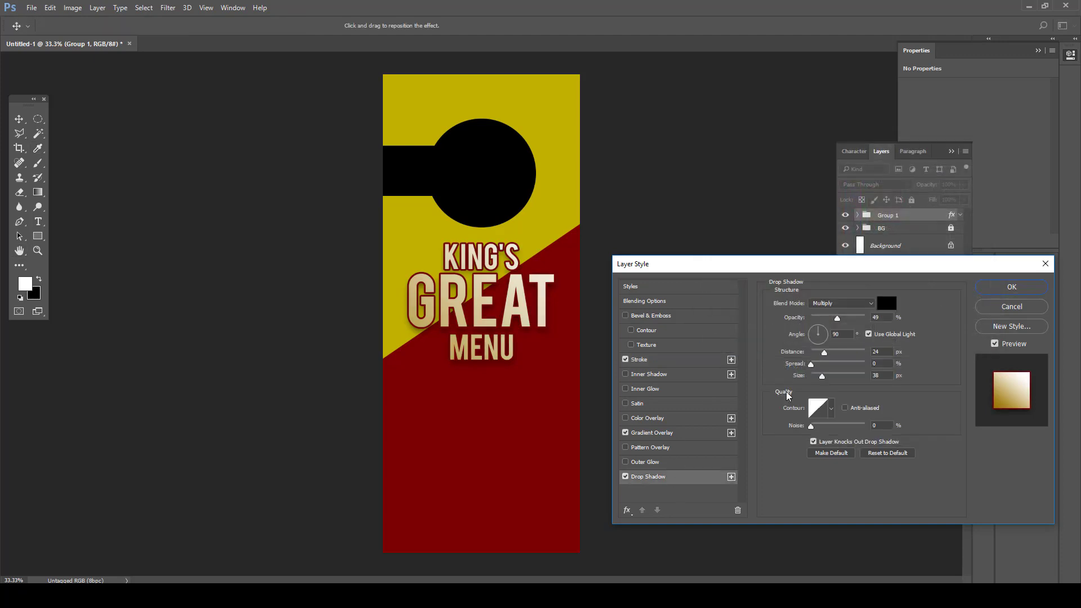
drag(837, 318, 843, 317)
drag(825, 354, 817, 378)
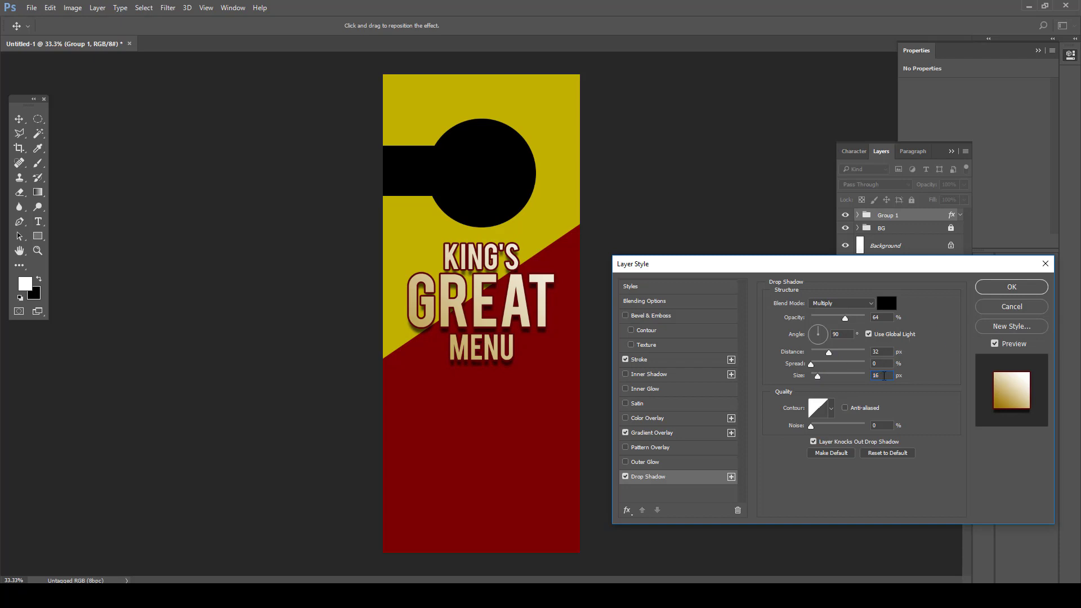
click(995, 289)
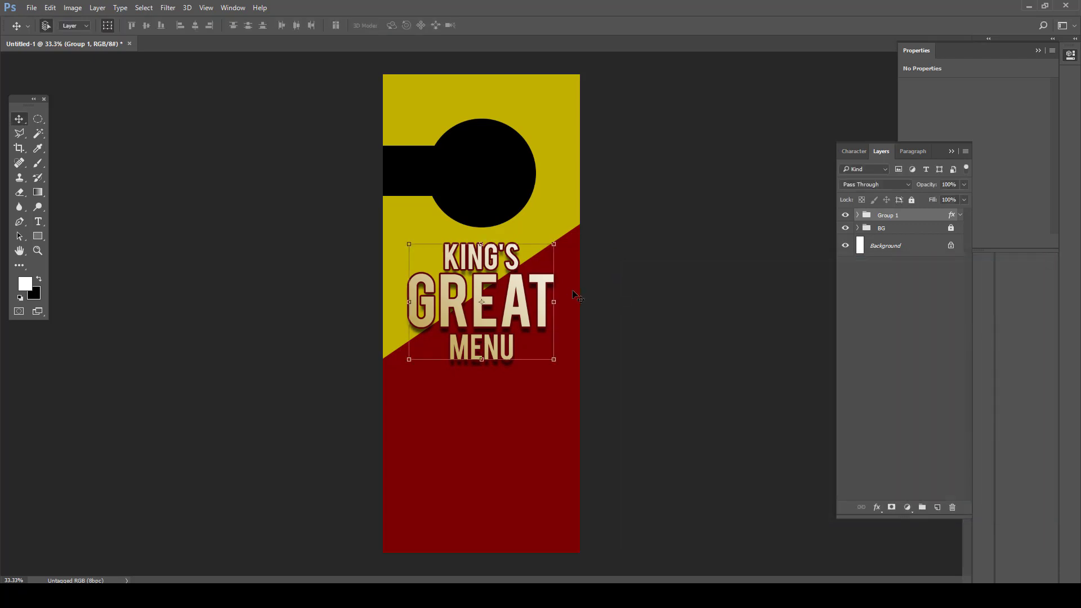
- Add a white Bebas text line reading YOUR LOGO HERE in the yellow area above the door-knob cutout
click(637, 290)
drag(449, 400, 467, 360)
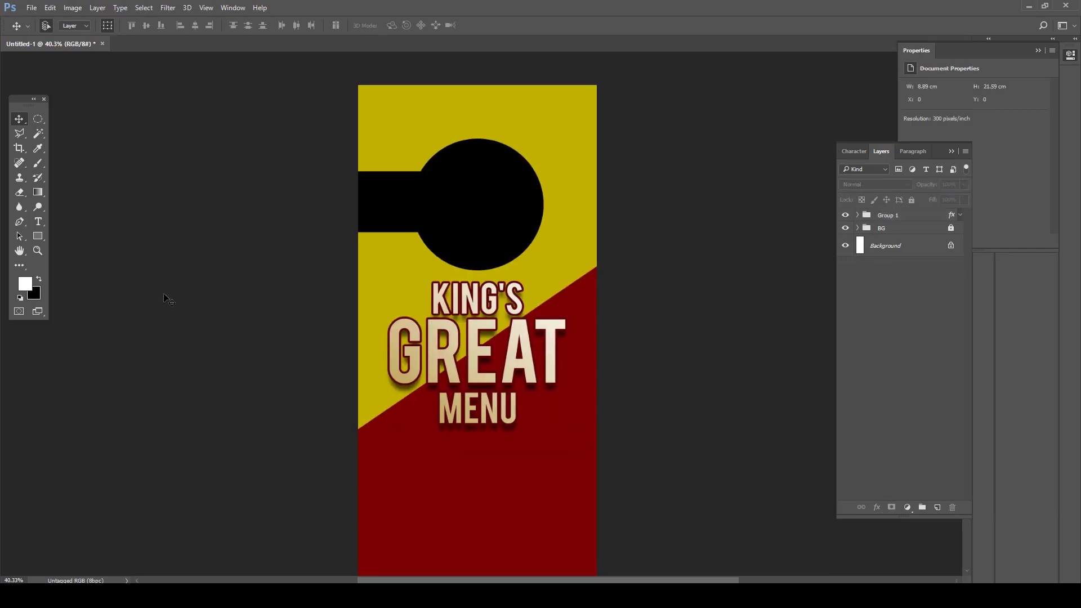
click(38, 221)
click(436, 123)
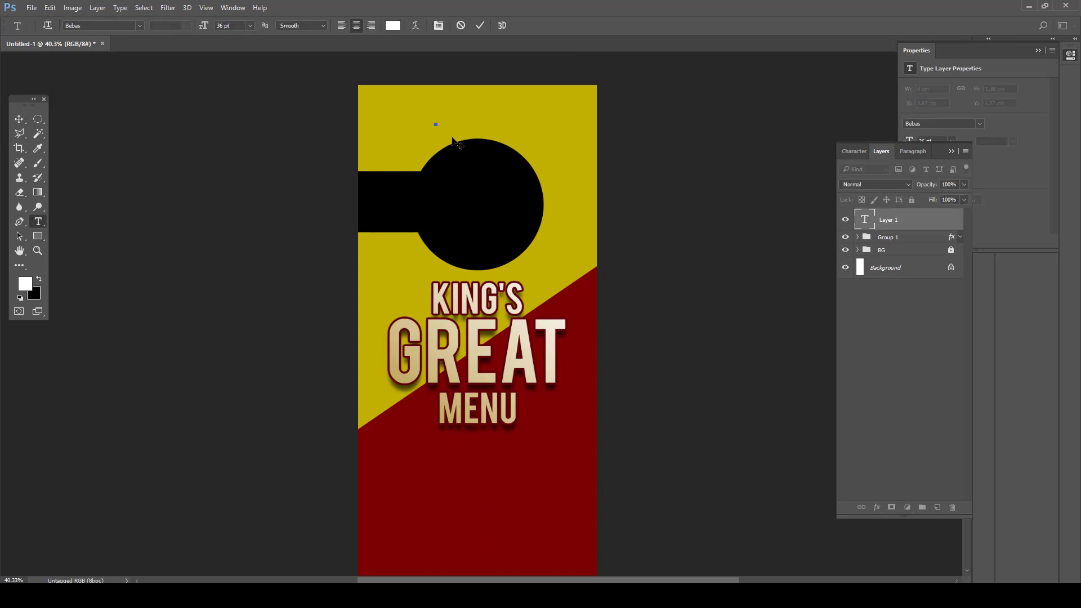
text(YOUR LGO)
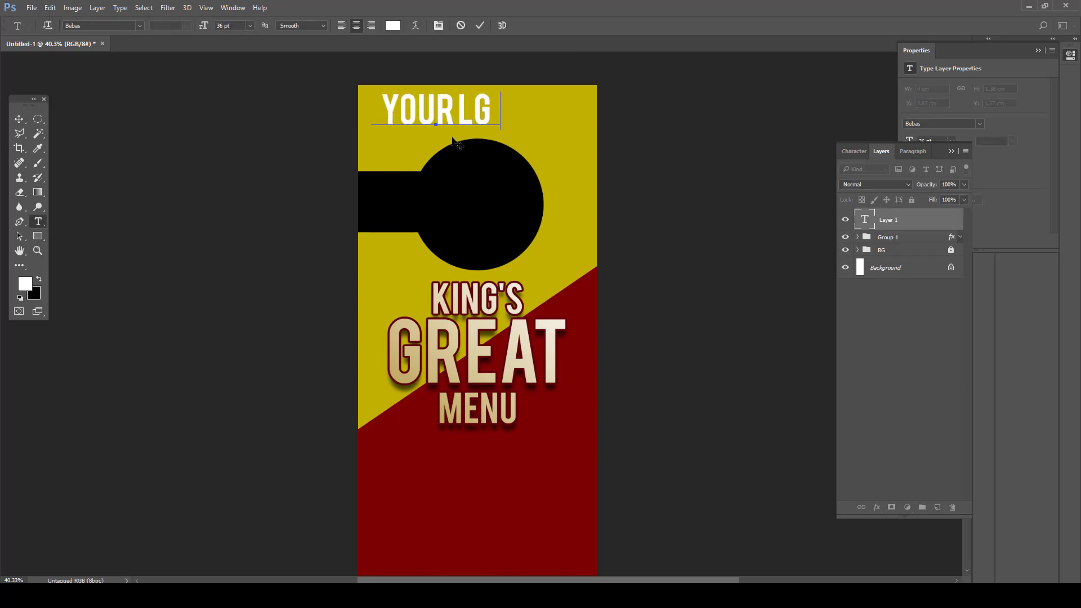
key(BackSpace)
key(BackSpace)
key(BackSpace)
key(BackSpace)
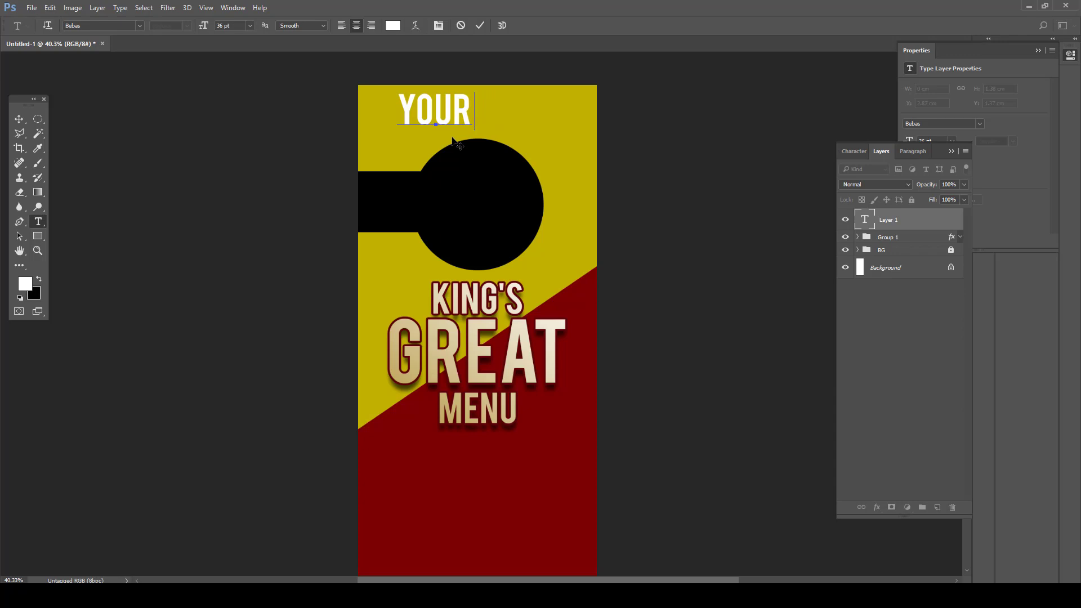
text(LOOO HERE)
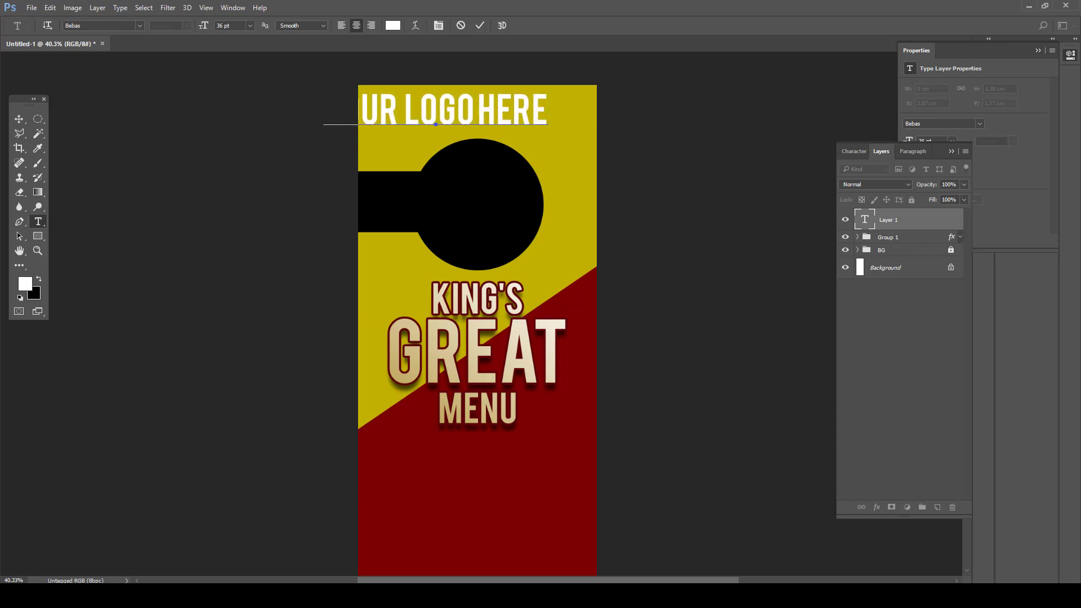
- Set the font size of the YOUR LOGO HERE text to 11 pt
key(ctrl+a)
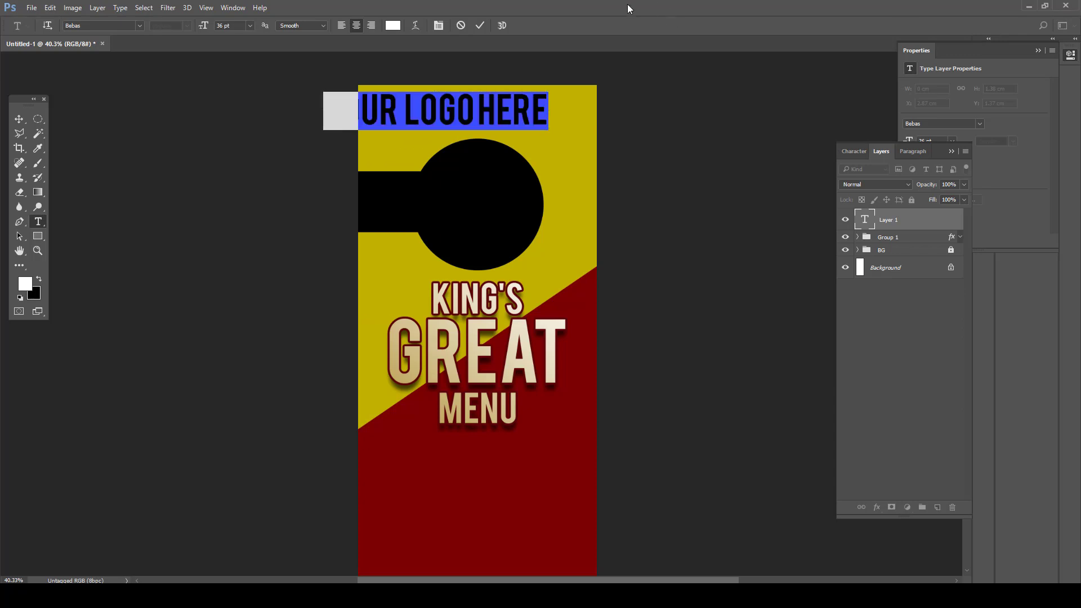
click(252, 28)
click(239, 103)
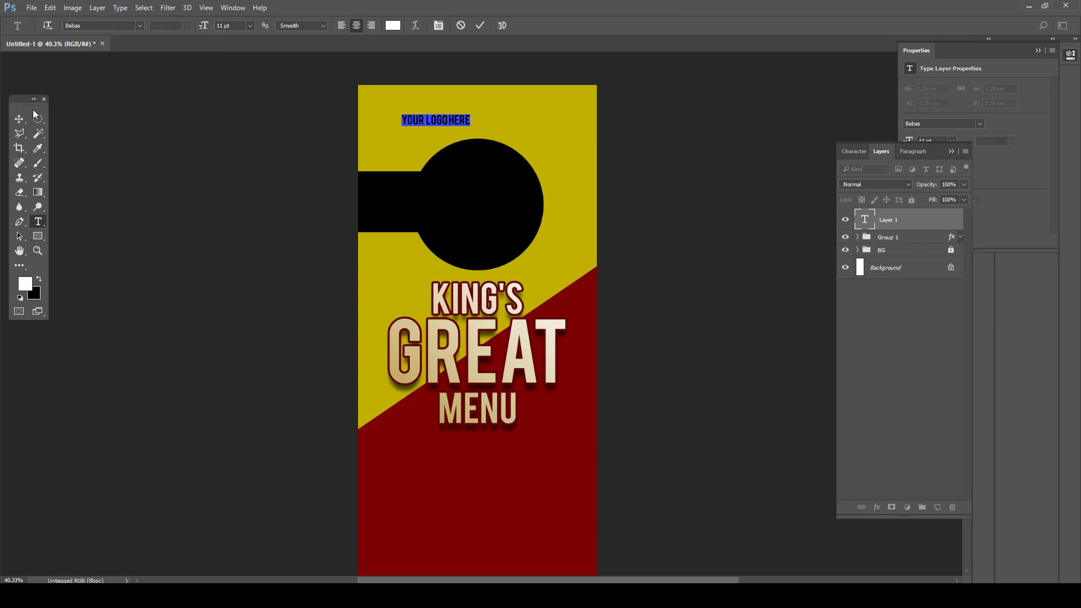
key(ctrl+Return)
- Center the YOUR LOGO HERE text horizontally on the canvas and shift it slightly upward above the knob cutout
key(v)
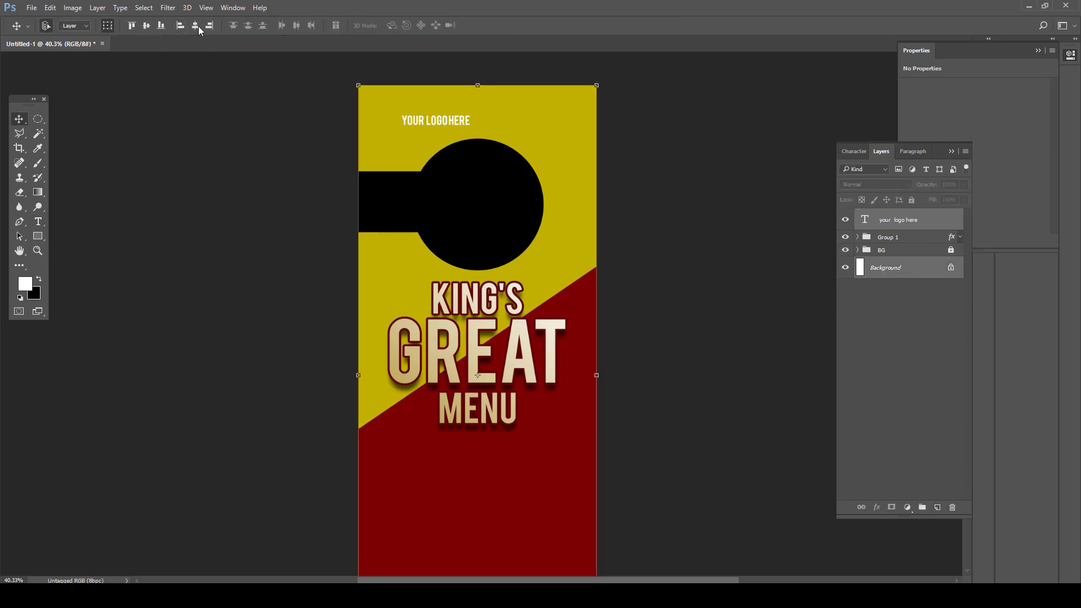
click(197, 26)
drag(470, 124, 470, 116)
- Duplicate the logo text, move the copy into the lower red area and change its wording to OPEN HOUSR
drag(902, 223, 937, 507)
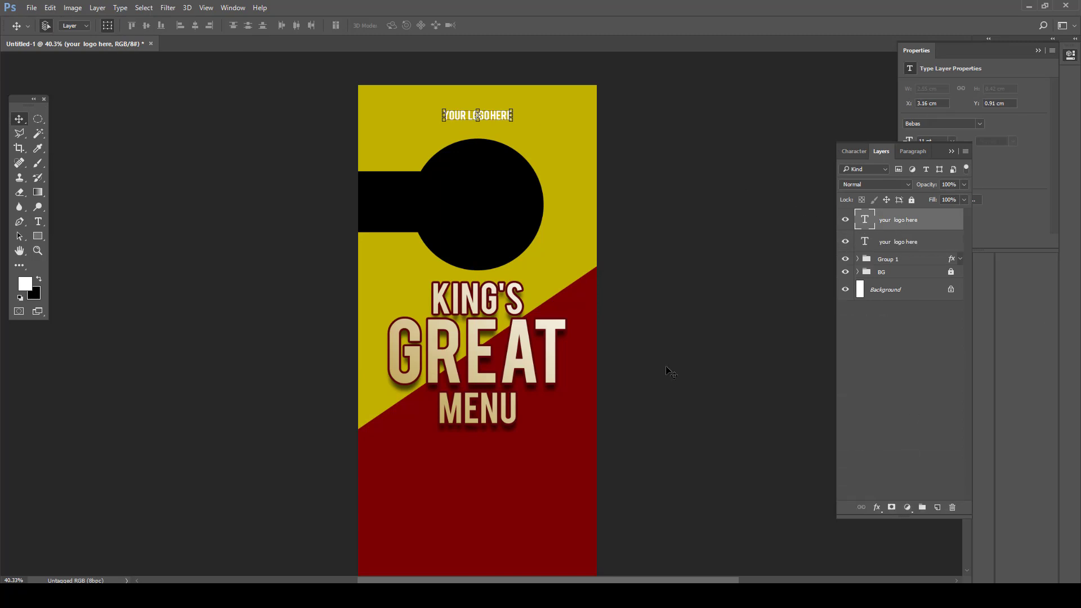
drag(500, 123, 490, 360)
key(t)
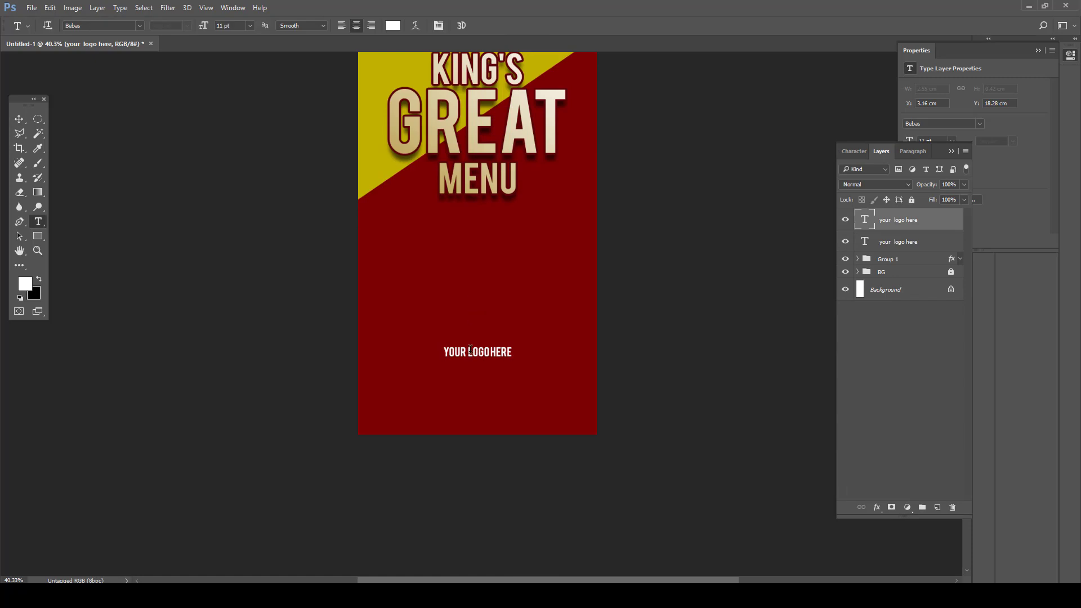
triple_click(464, 344)
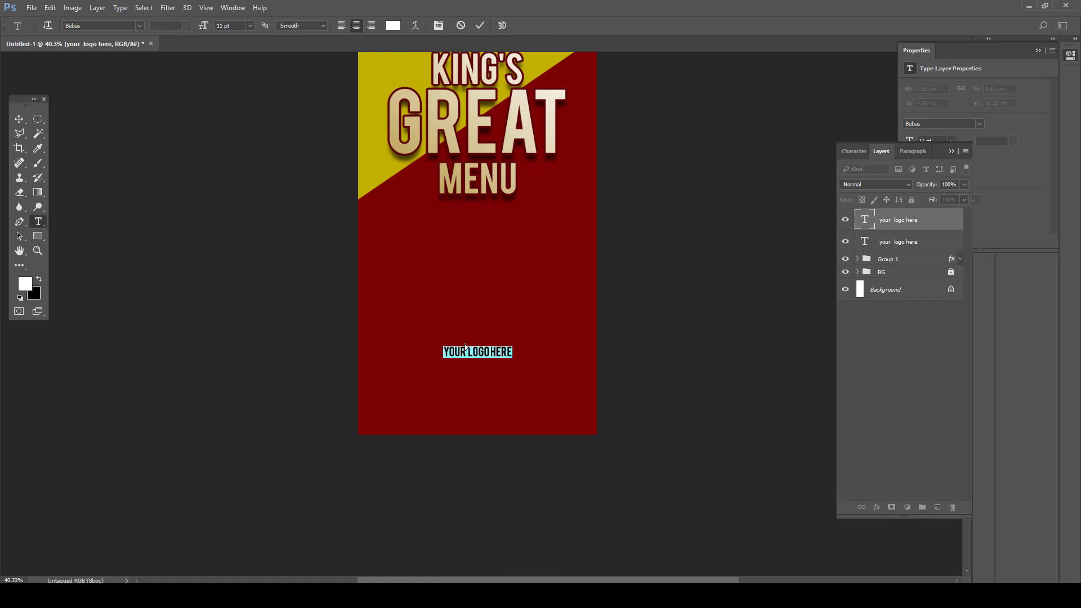
key(BackSpace)
text(OPENHOUSR)
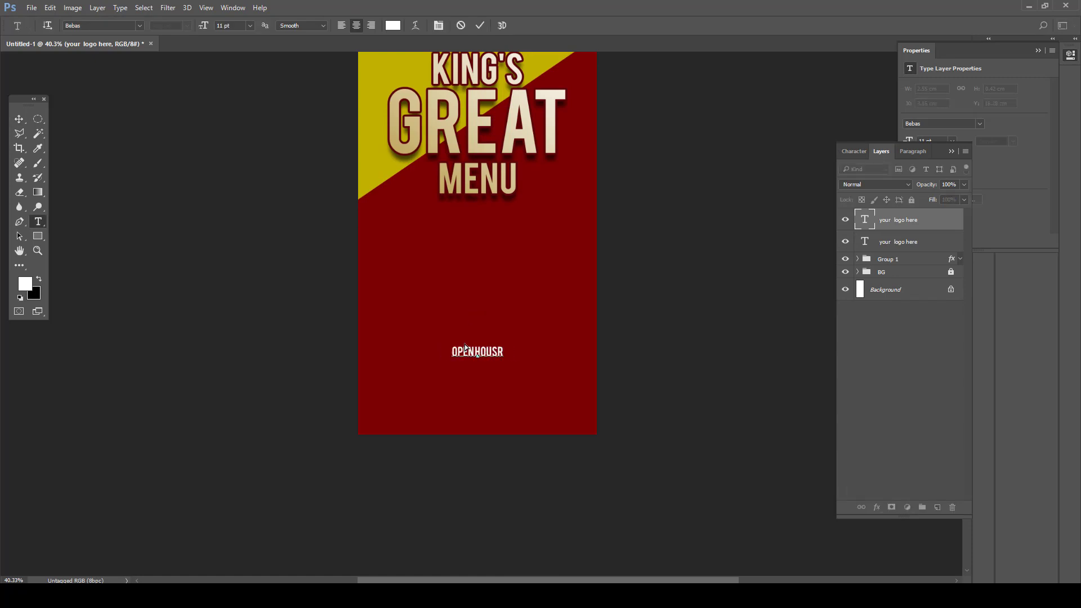
- Format the OPEN HOUSR text in the 21 Cent Regular font at 17 pt
double_click(465, 345)
click(129, 24)
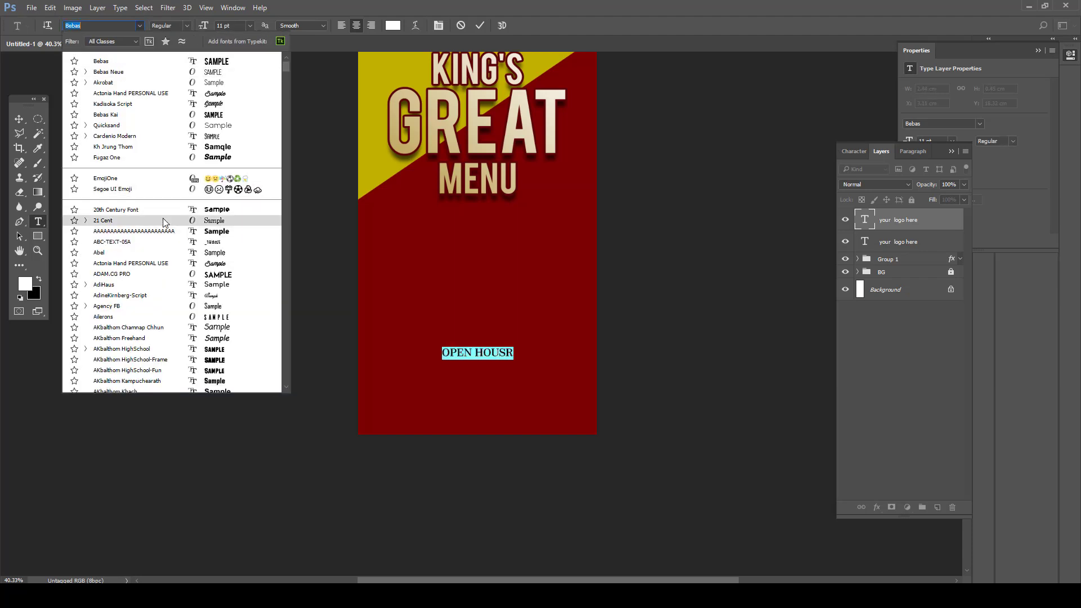
click(163, 220)
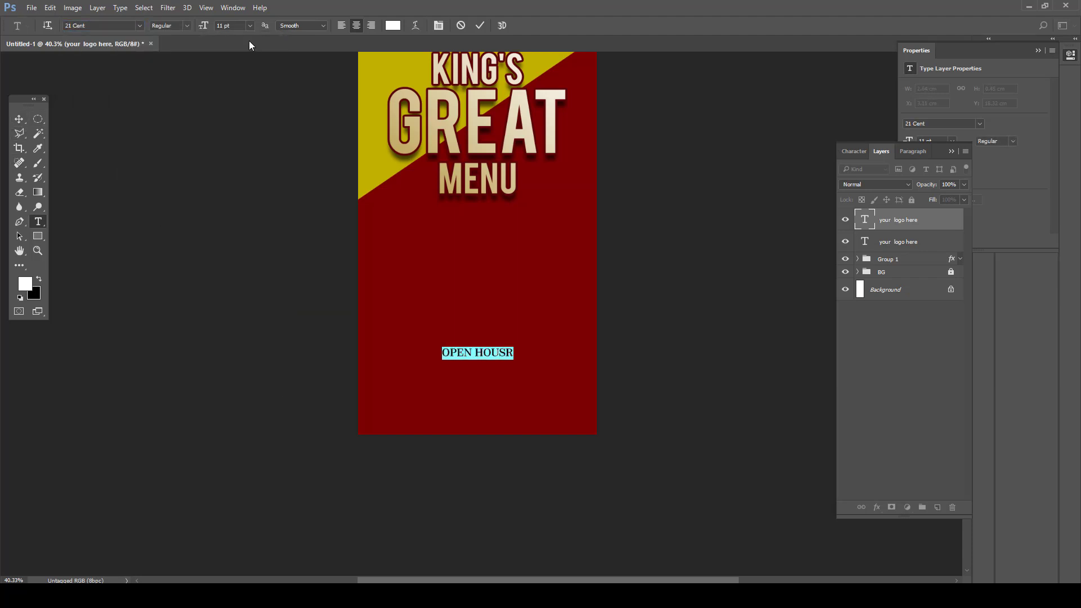
drag(208, 29, 213, 28)
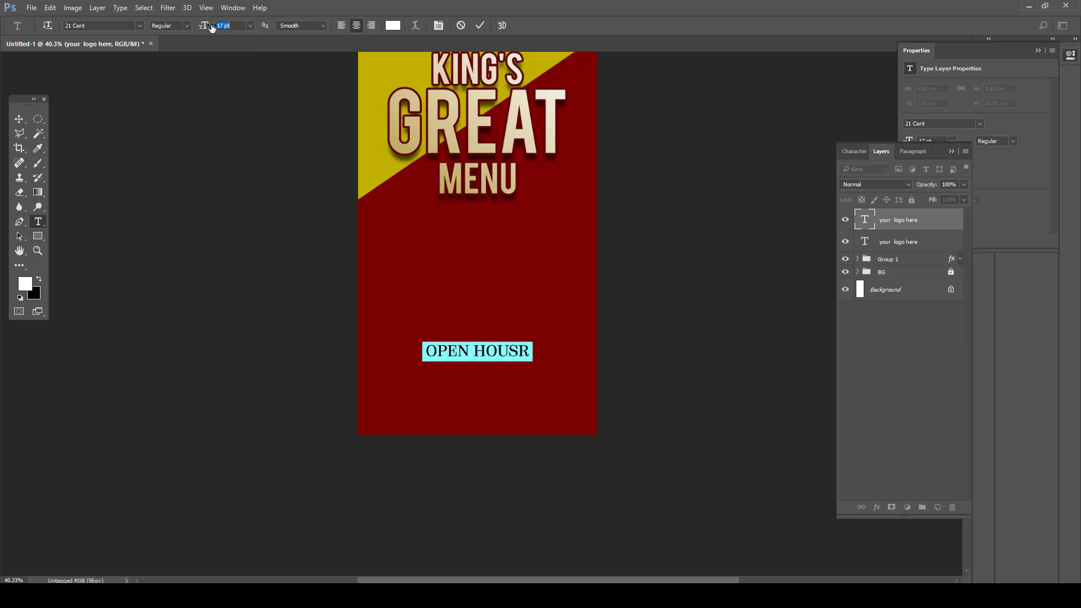
click(477, 25)
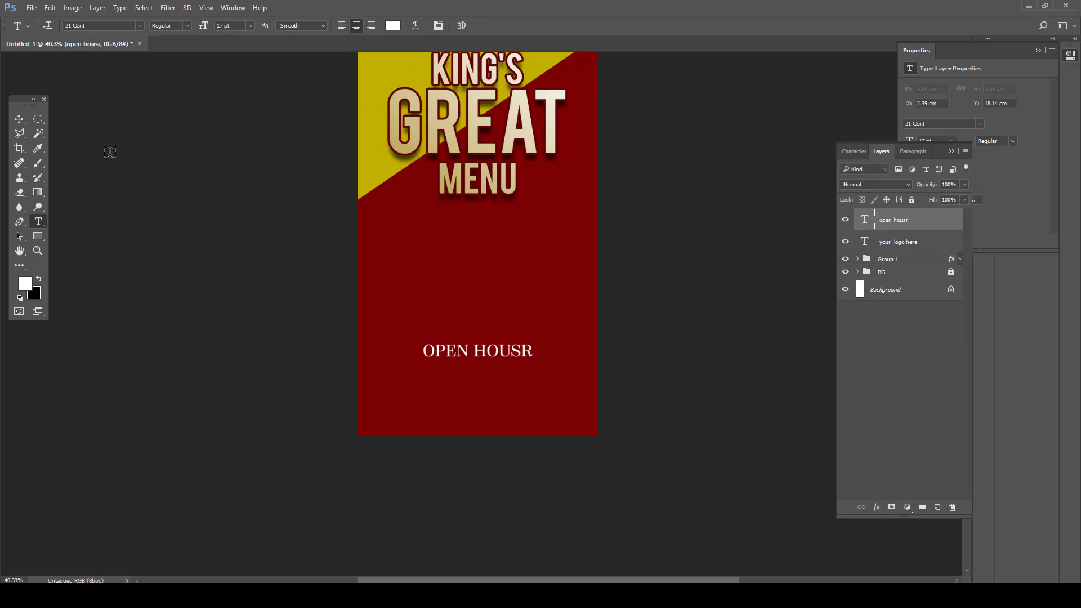
- Duplicate the OPEN HOUSR text layer and move the copy straight down to form a second line at about Y 19.16 cm
click(19, 119)
key(ctrl+j)
key(shift+Down)
key(shift+Down)
key(shift+Down)
key(shift+Down)
key(shift+Down)
key(shift+Down)
key(shift+Down)
key(shift+Down)
key(shift+Down)
key(shift+Down)
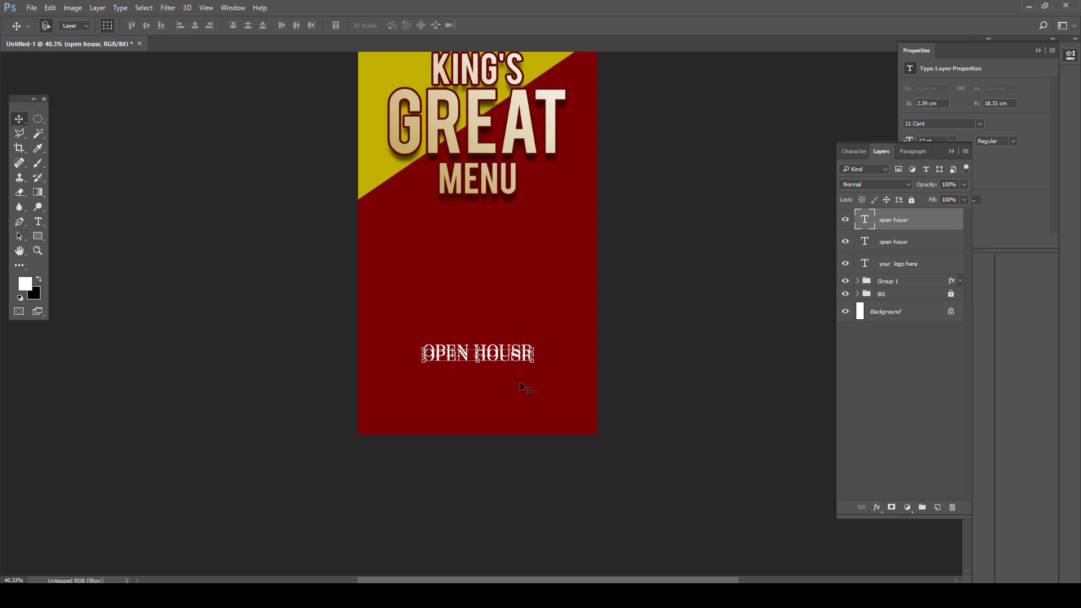
key(shift+Down)
key(shift+Down)
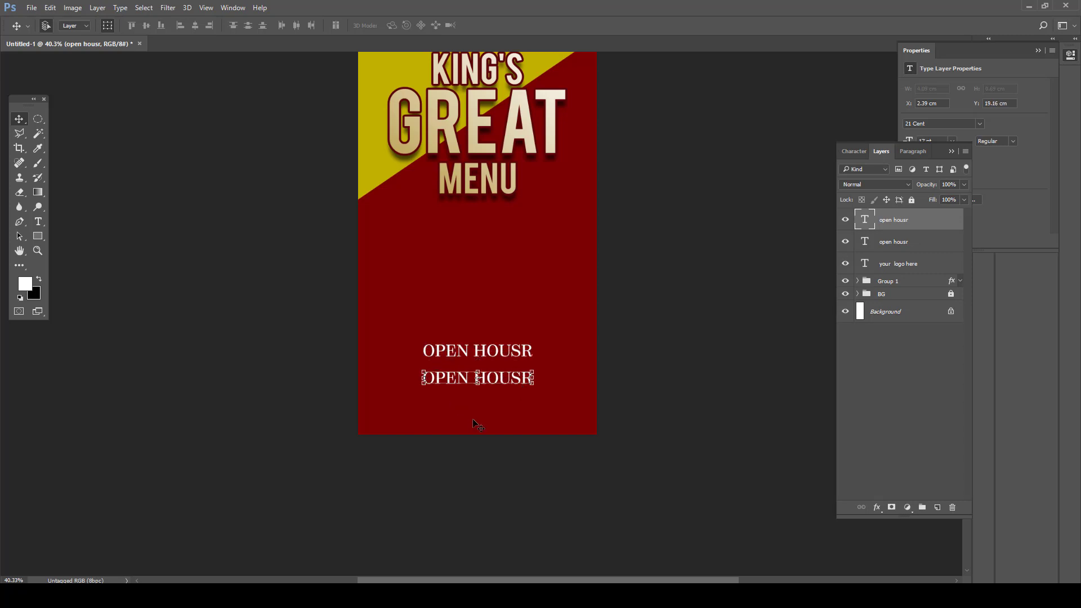
- Replace the wording of the lower OPEN HOUSR copy with MON- FRI 7AM-11PM
key(t)
click(457, 380)
key(ctrl+a)
text(MO)
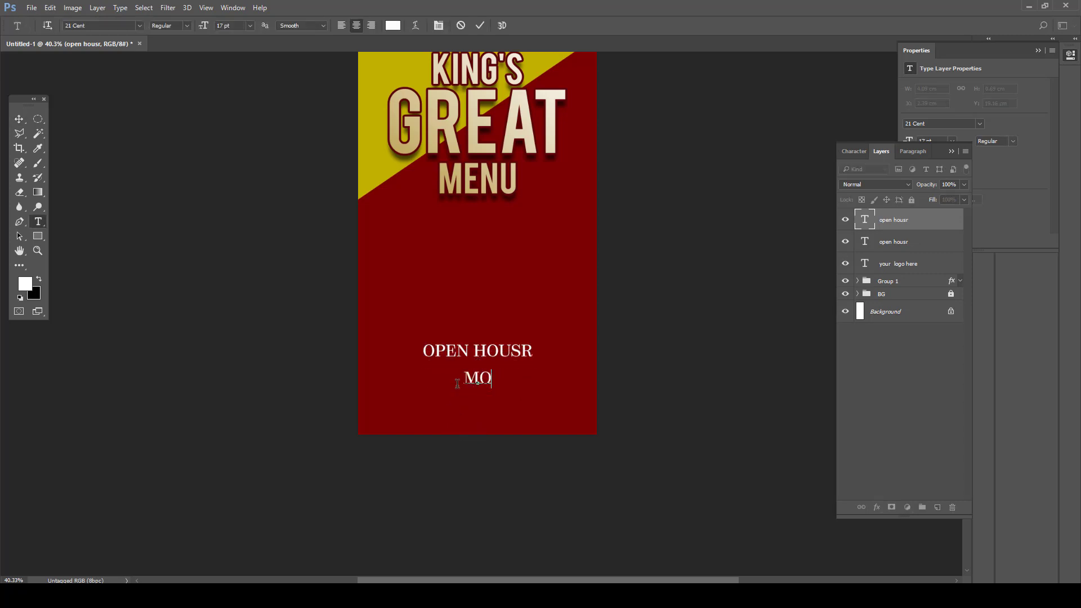
text(N- FRI)
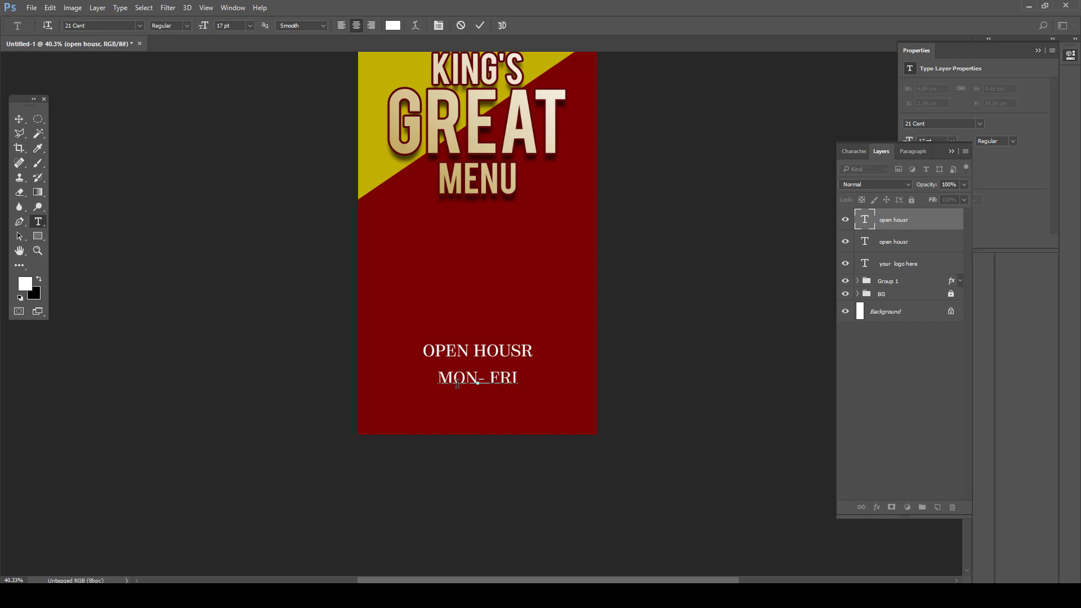
text( 7)
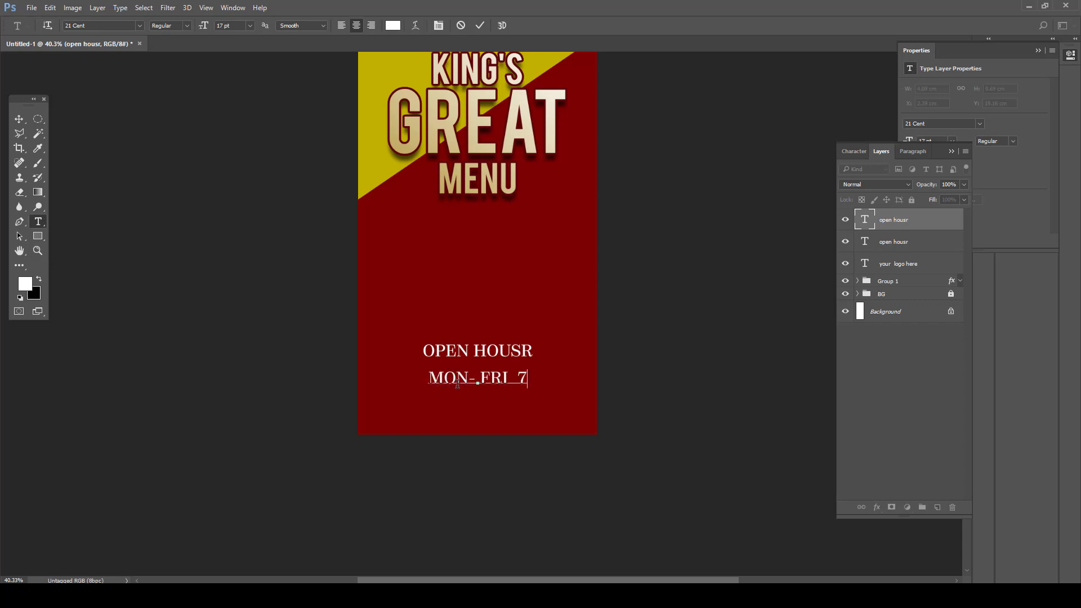
text(AM-)
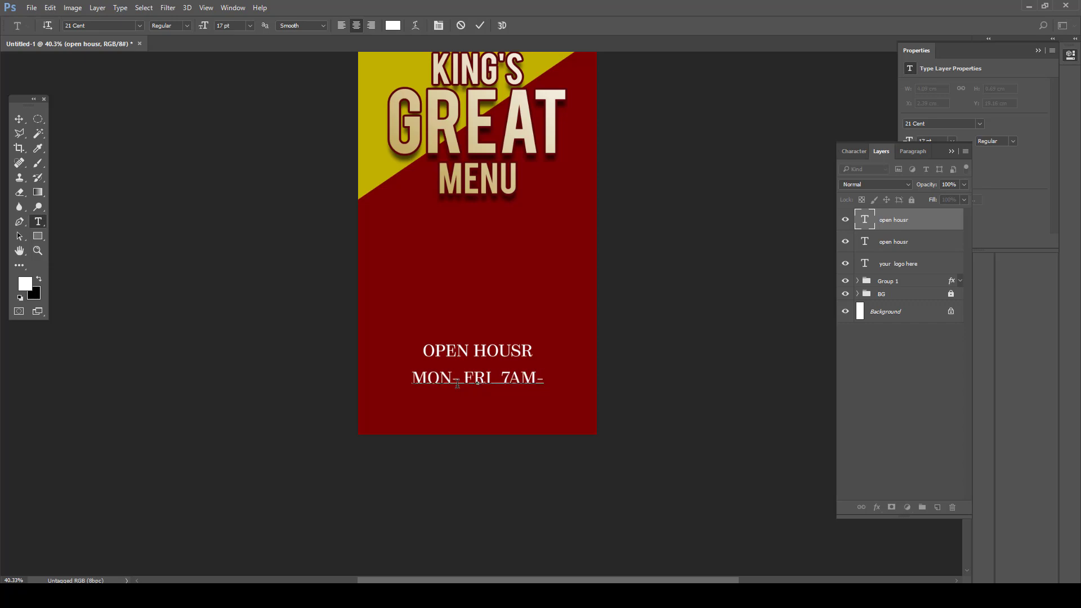
text(11PM)
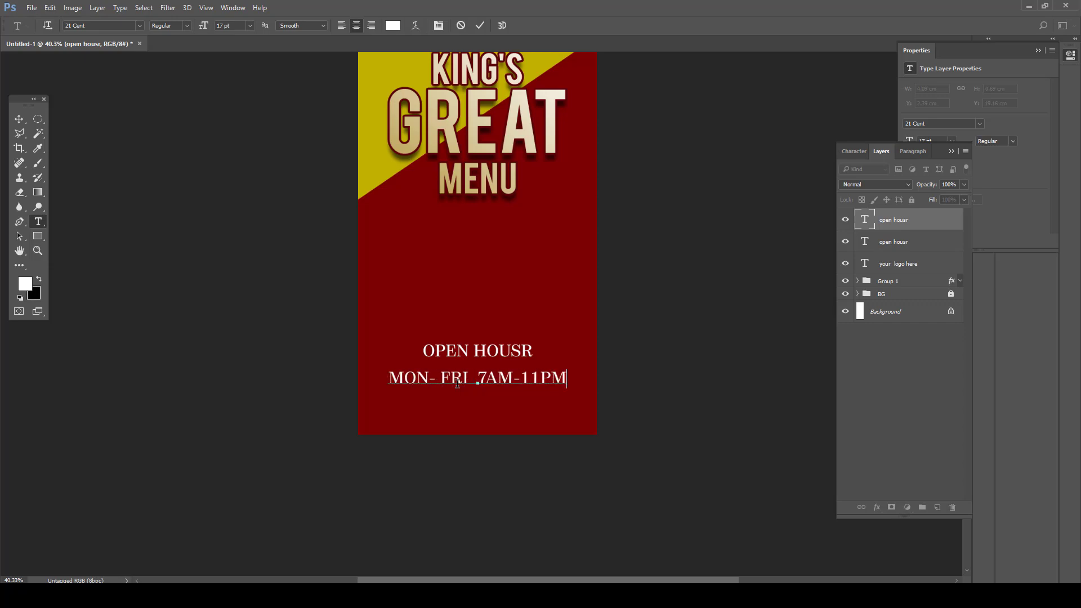
key(ctrl+Return)
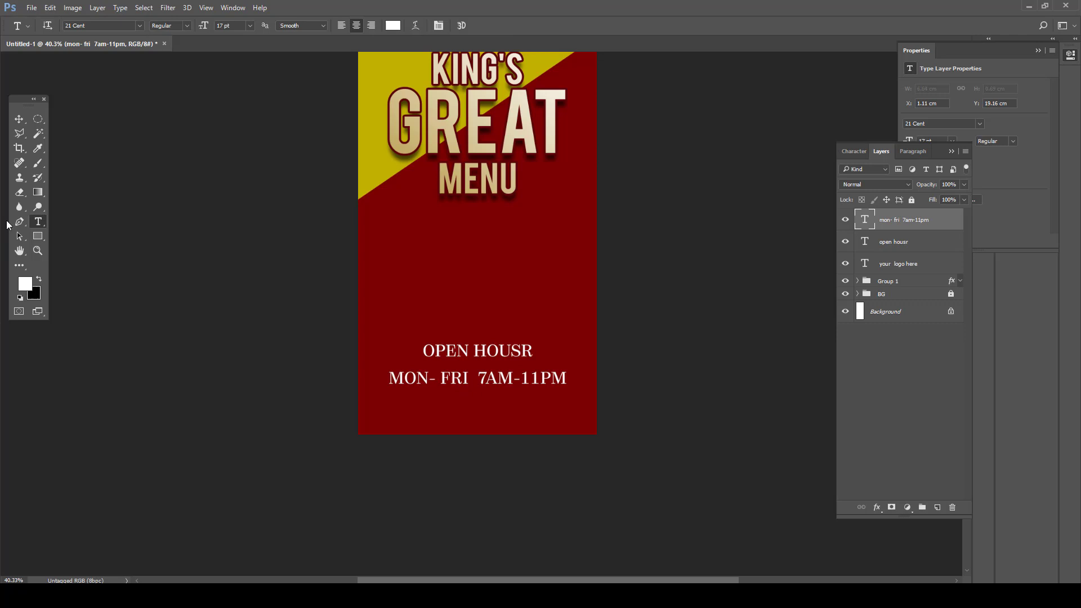
- Nudge the MON- FRI 7AM-11PM line up closer to OPEN HOUSR, to about Y 18.92 cm
click(19, 120)
key(shift+Up)
key(shift+Up)
key(shift+Up)
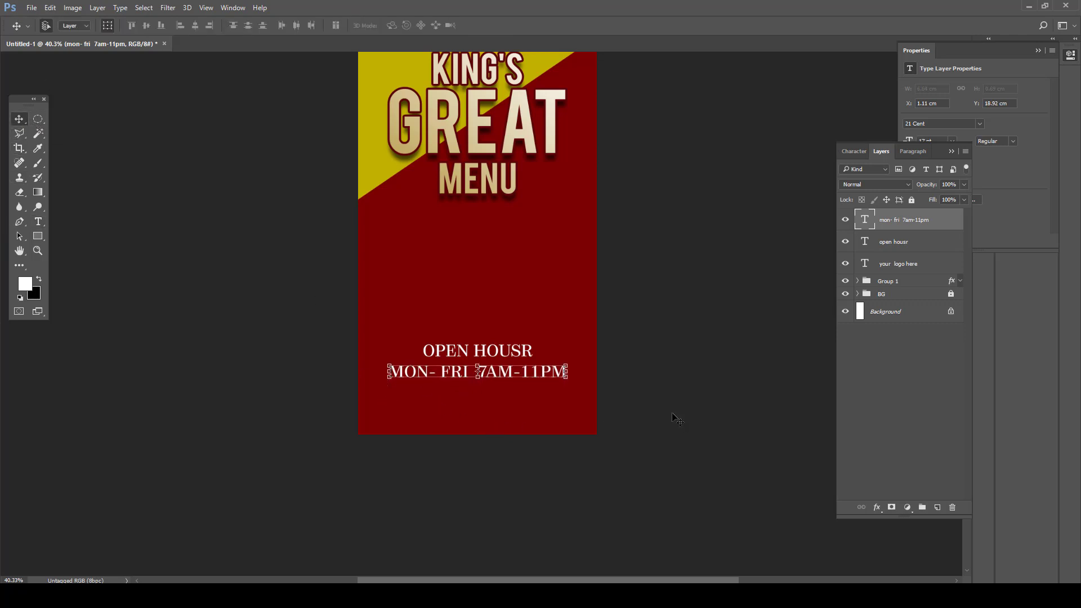
- Duplicate the MON- FRI 7AM-11PM text layer and move the copy straight down, leaving a gap below the original line
key(ctrl+j)
key(shift+Down)
key(shift+Down)
key(shift+Down)
key(shift+Down)
key(shift+Down)
key(shift+Down)
key(shift+Down)
key(shift+Down)
key(shift+Down)
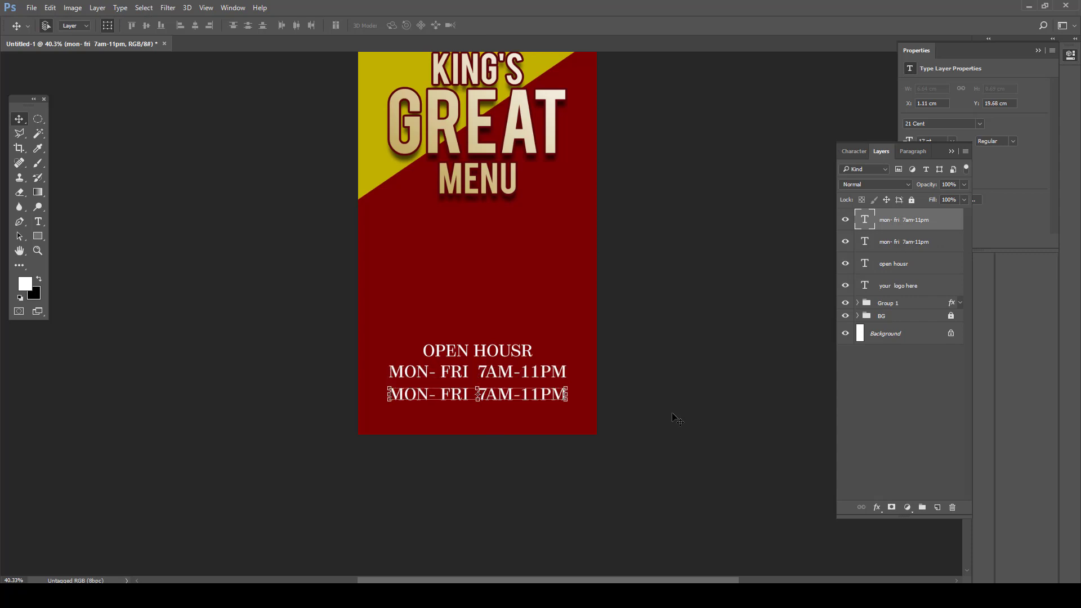
key(shift+Down)
key(shift+Down)
key(shift+Down)
key(shift+Down)
key(shift+Down)
- Replace the wording of the lower MON- FRI 7AM-11PM copy with DELIVER OR RESERVATION
key(t)
click(495, 408)
key(ctrl+a)
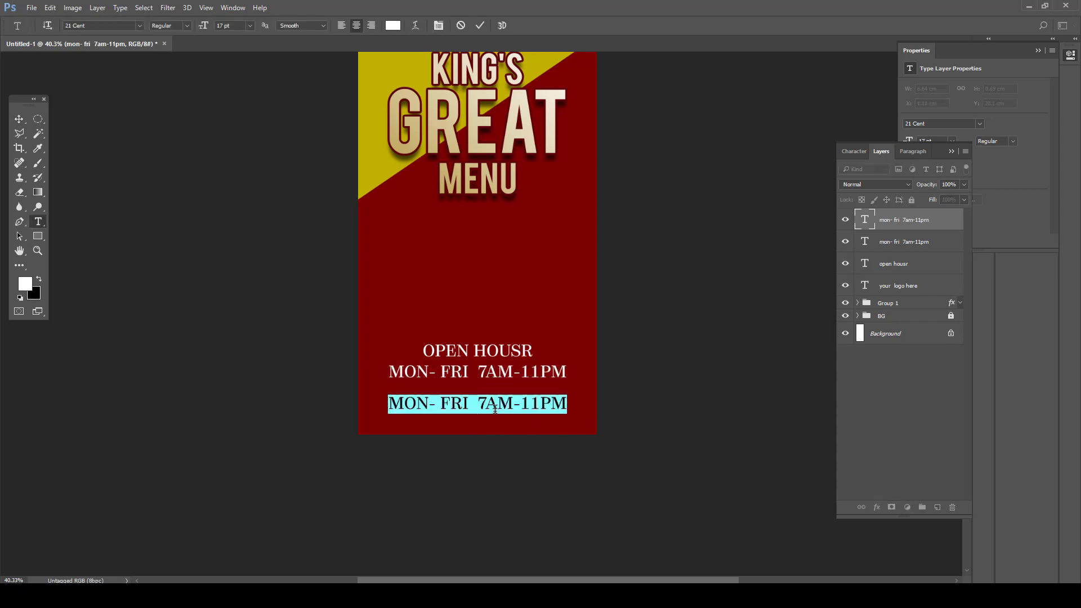
text(DELI)
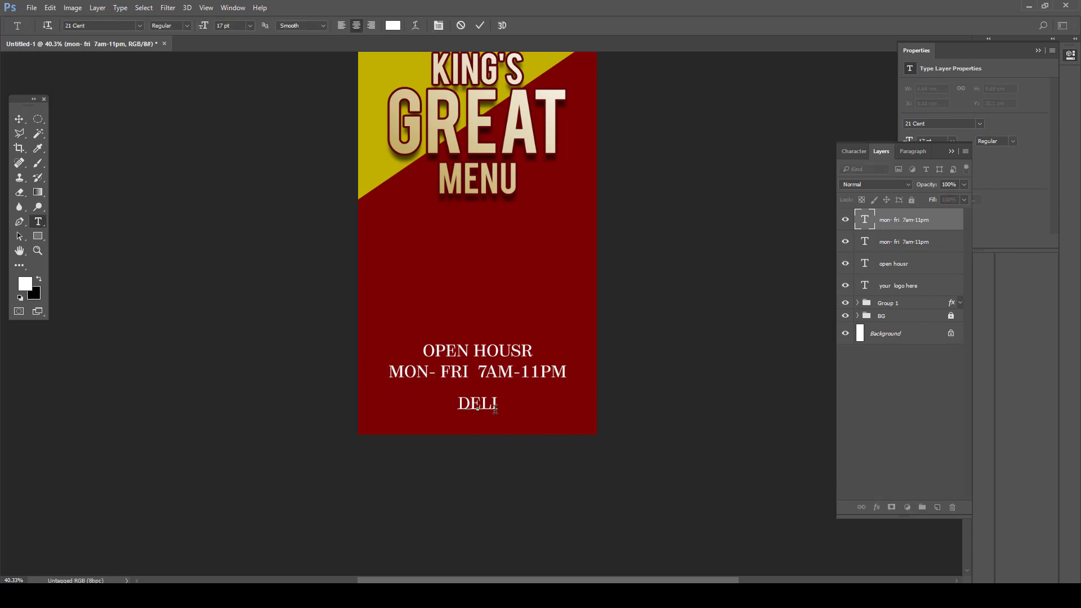
text(VER)
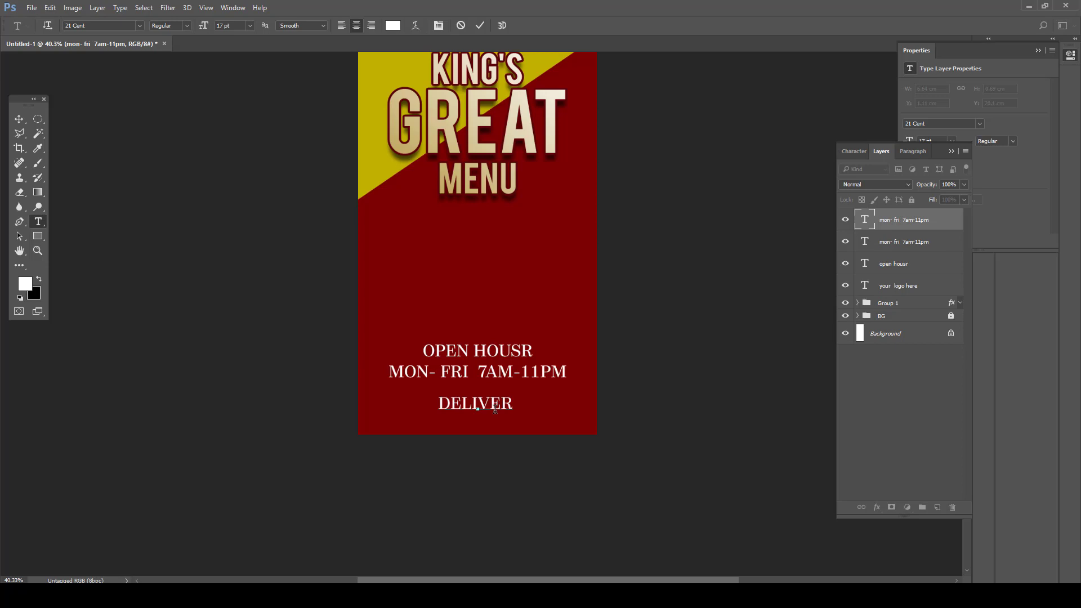
text( OR RESER)
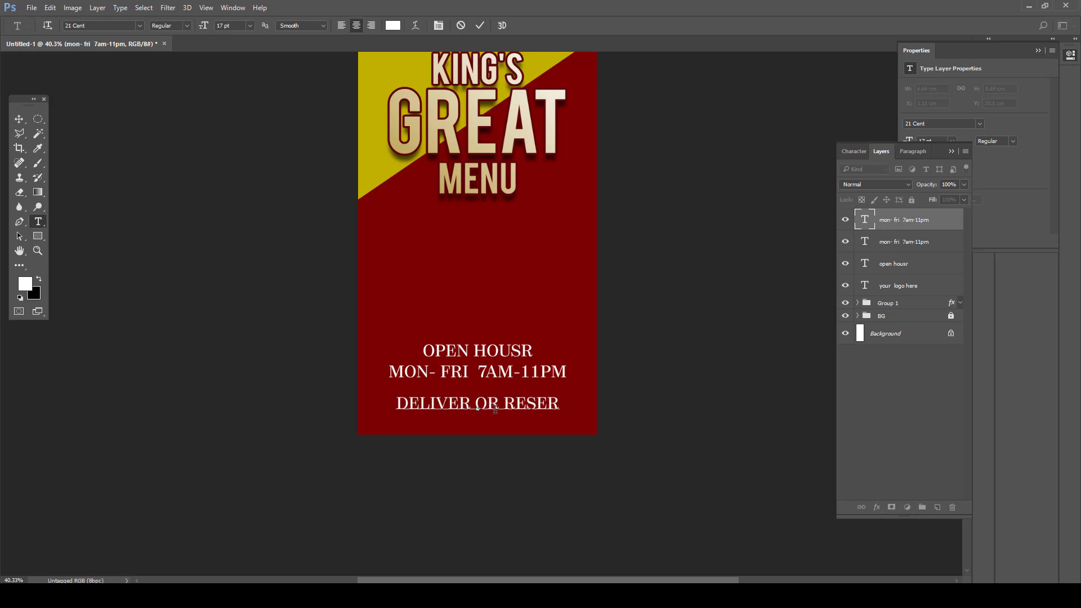
text(VAT)
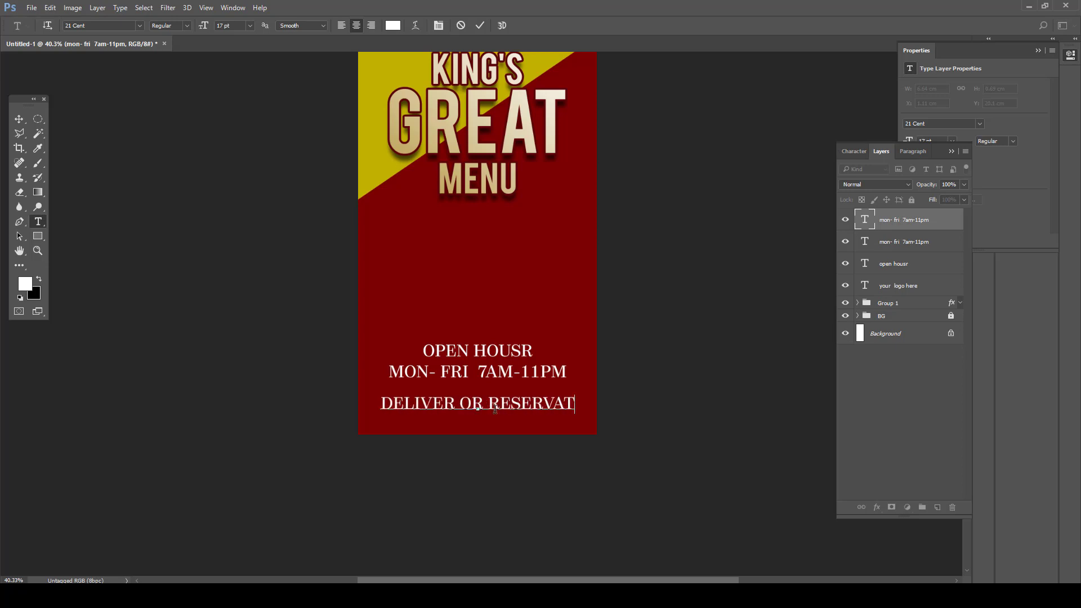
text(ION)
- Set the DELIVER OR RESERVATION text to 15 pt and nudge the line up to about Y 19.74 cm
key(ctrl+a)
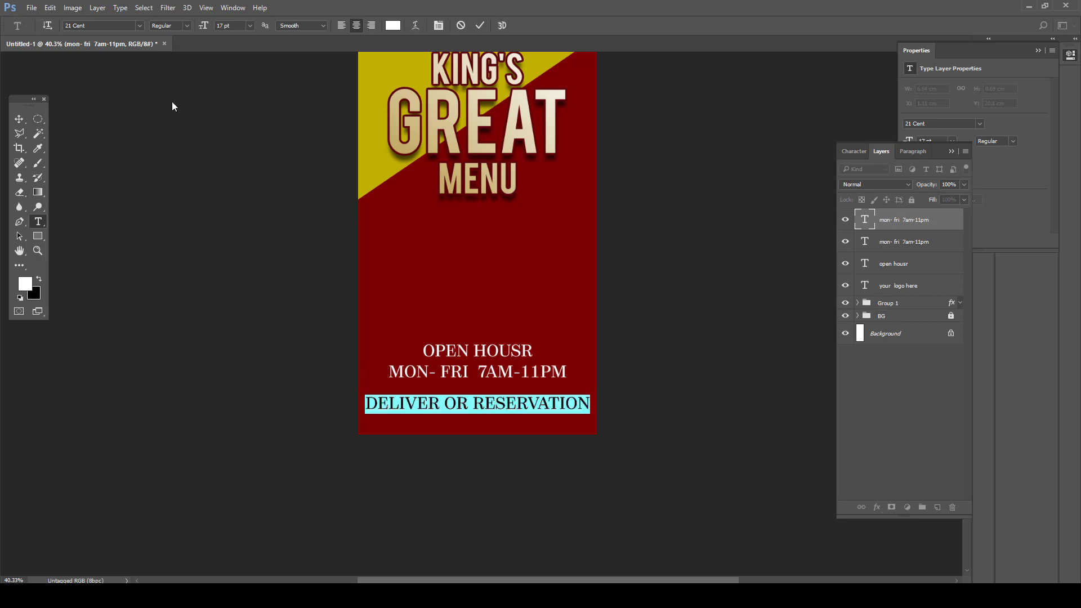
key(Down)
key(Down)
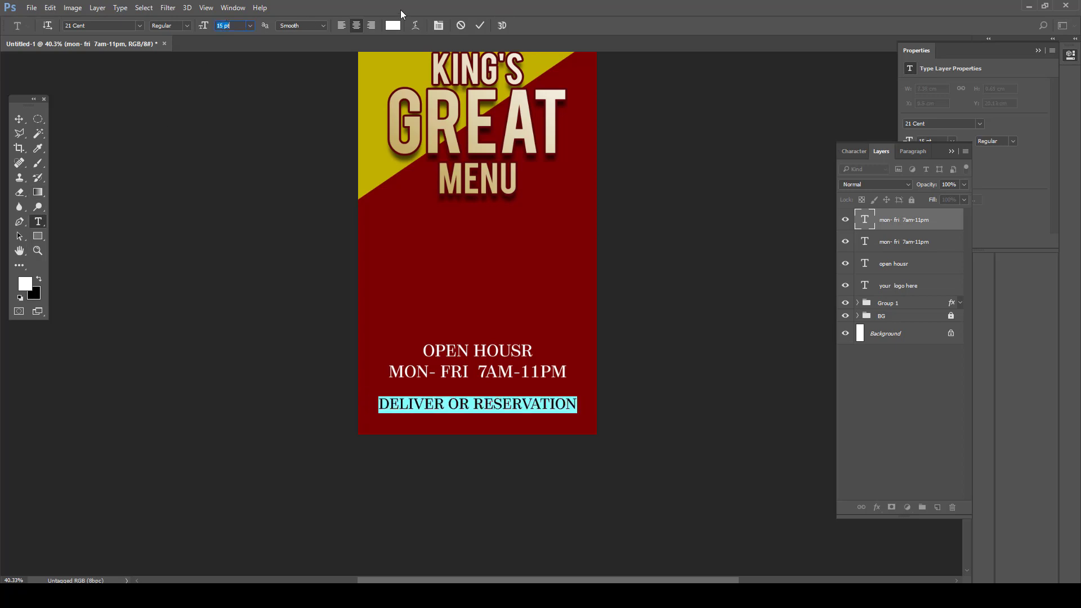
click(479, 26)
click(12, 119)
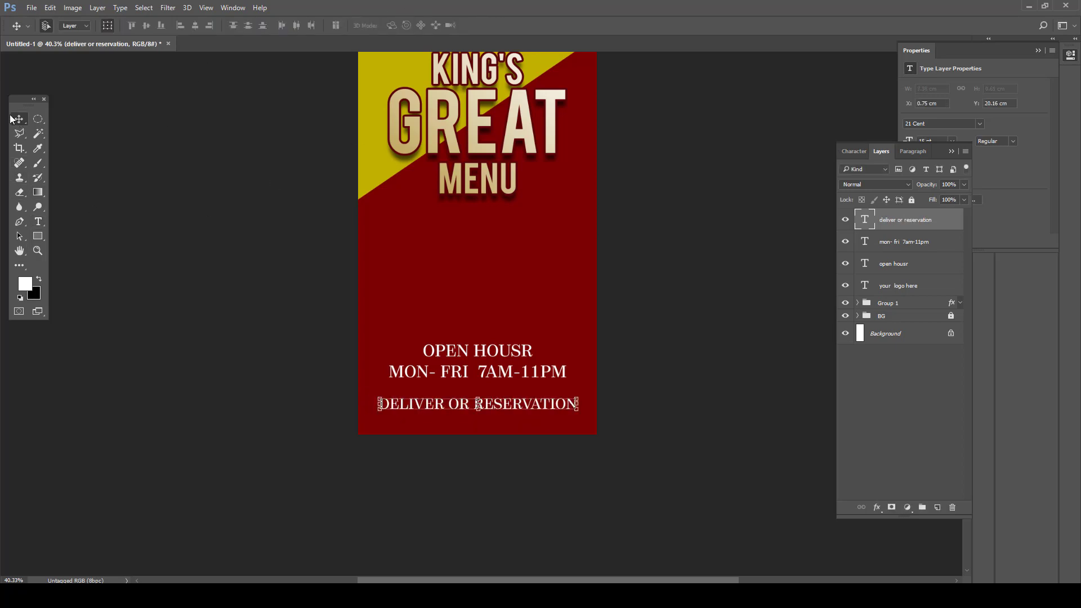
key(shift+Up)
key(shift+Up)
key(shift+Up)
key(shift+Up)
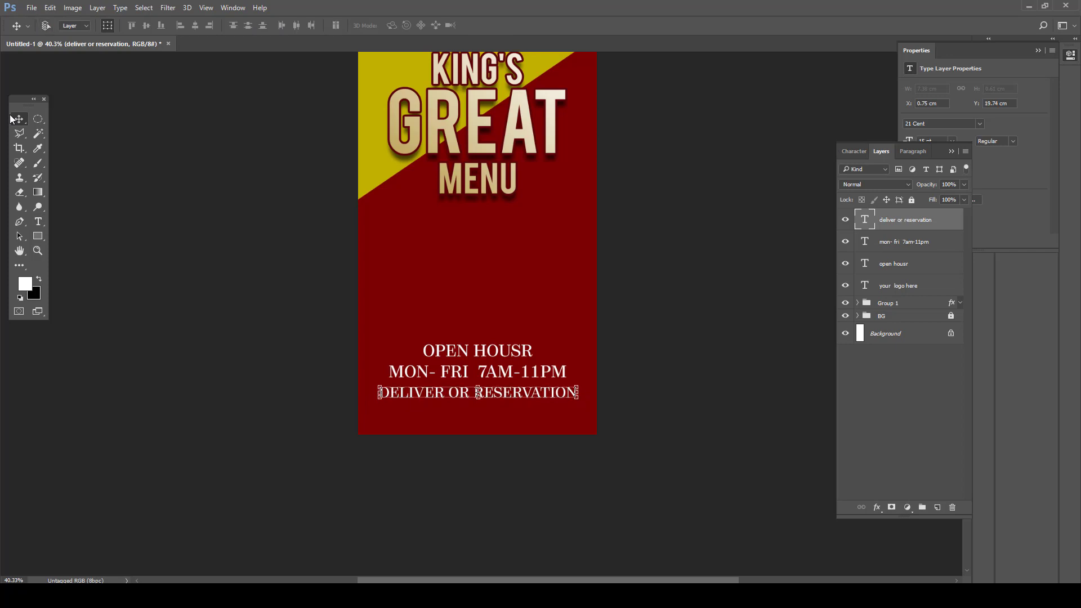
- Duplicate the DELIVER OR RESERVATION text layer and move the copy straight down to about Y 20.5 cm
key(ctrl+j)
key(shift+Down)
key(shift+Down)
key(shift+Down)
key(shift+Down)
key(shift+Down)
key(shift+Down)
key(shift+Down)
key(shift+Down)
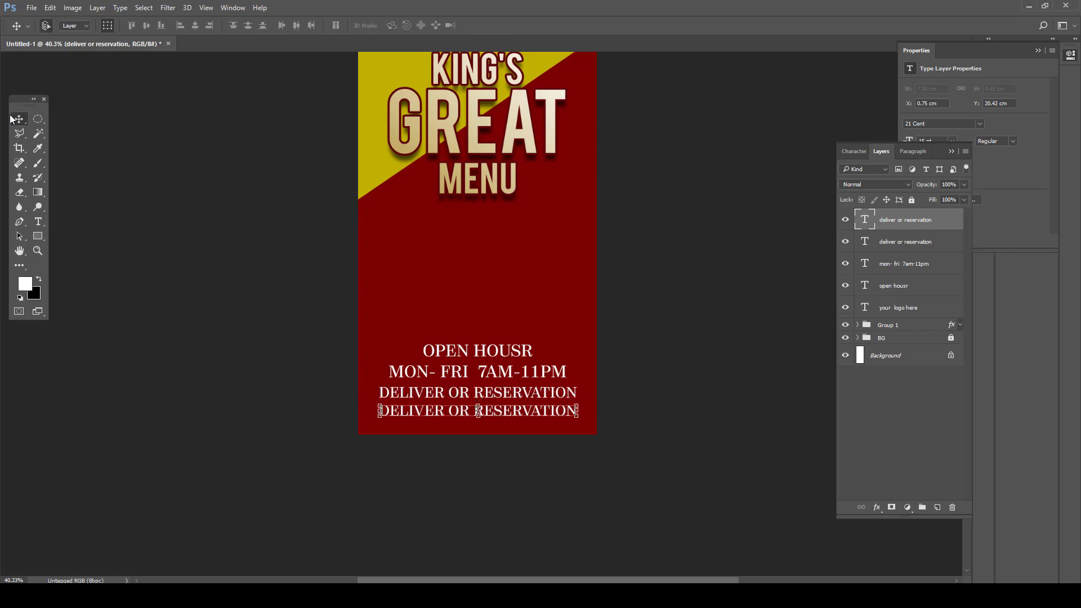
- Replace the wording of the lower DELIVER OR RESERVATION copy with the contact phone number
key(t)
click(426, 411)
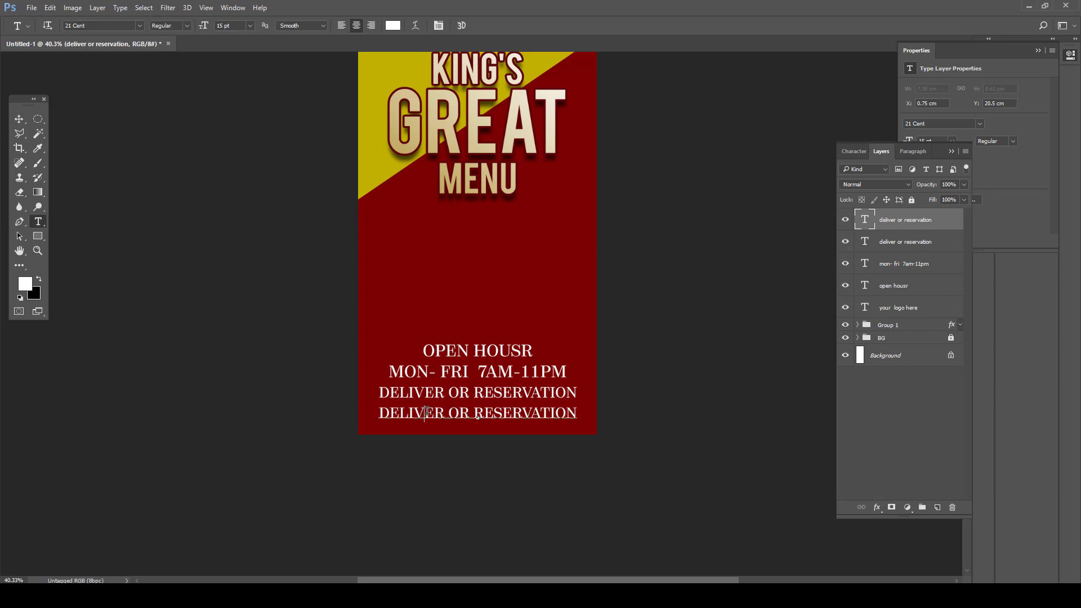
key(ctrl+a)
text(+12)
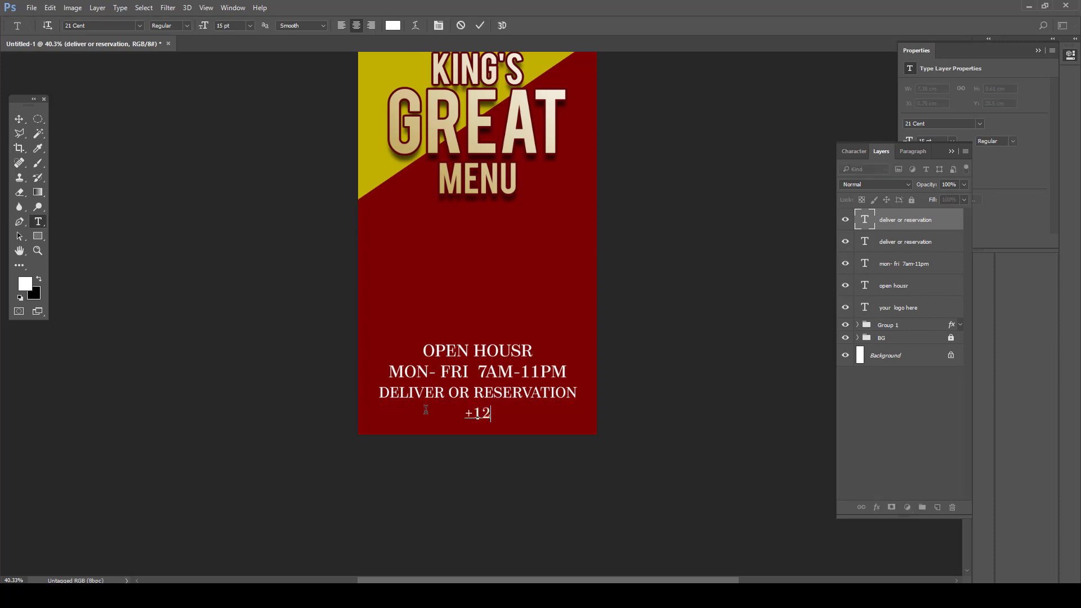
text(34567890)
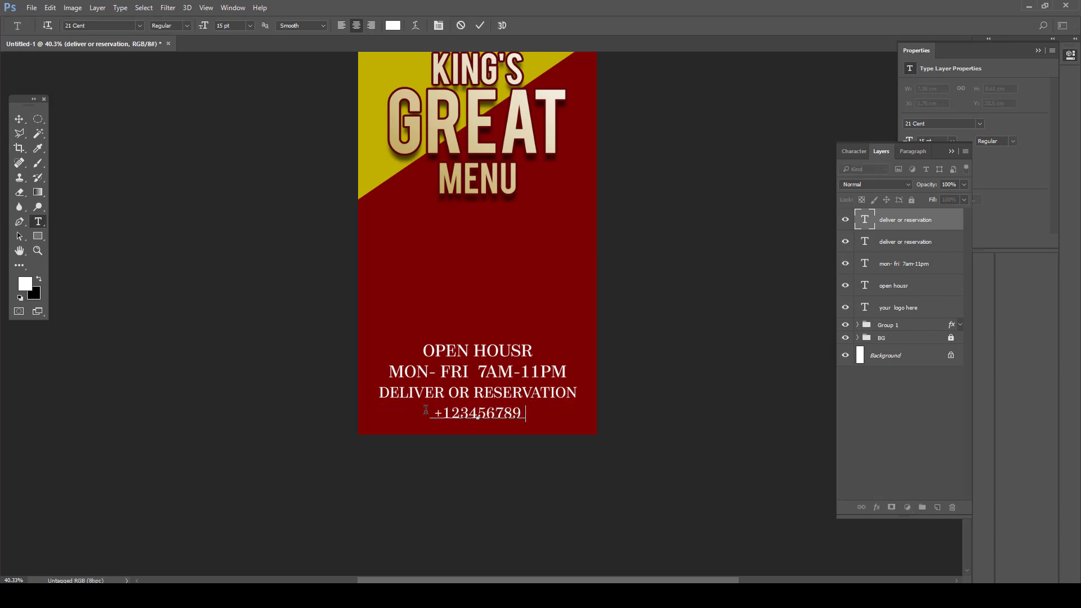
- Enlarge the phone number text to 27 pt and nudge it down, clear of the DELIVER OR RESERVATION line
key(ctrl+a)
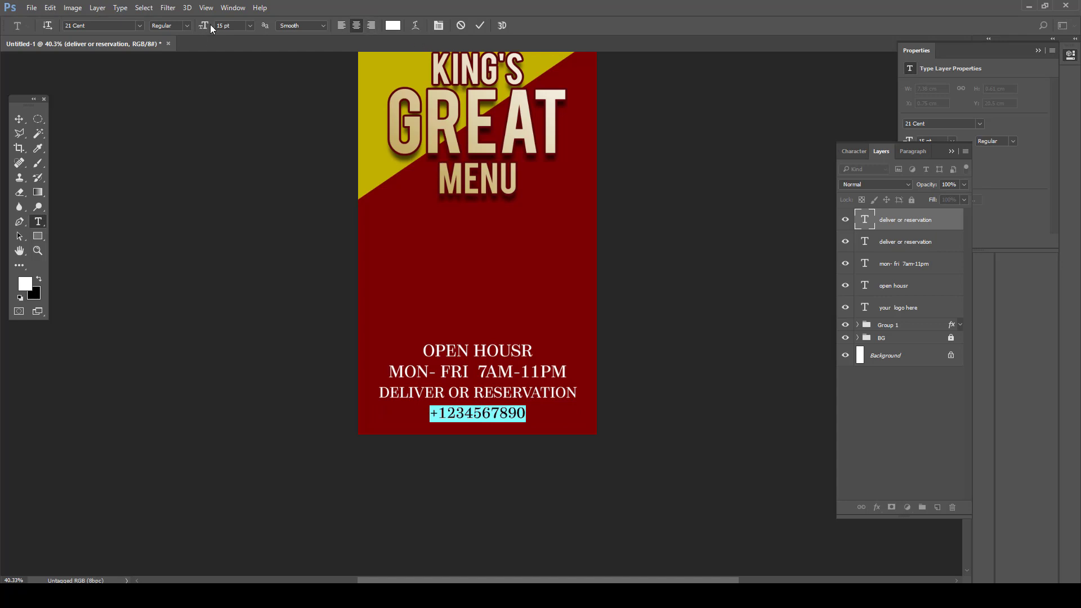
drag(205, 29, 213, 28)
click(479, 25)
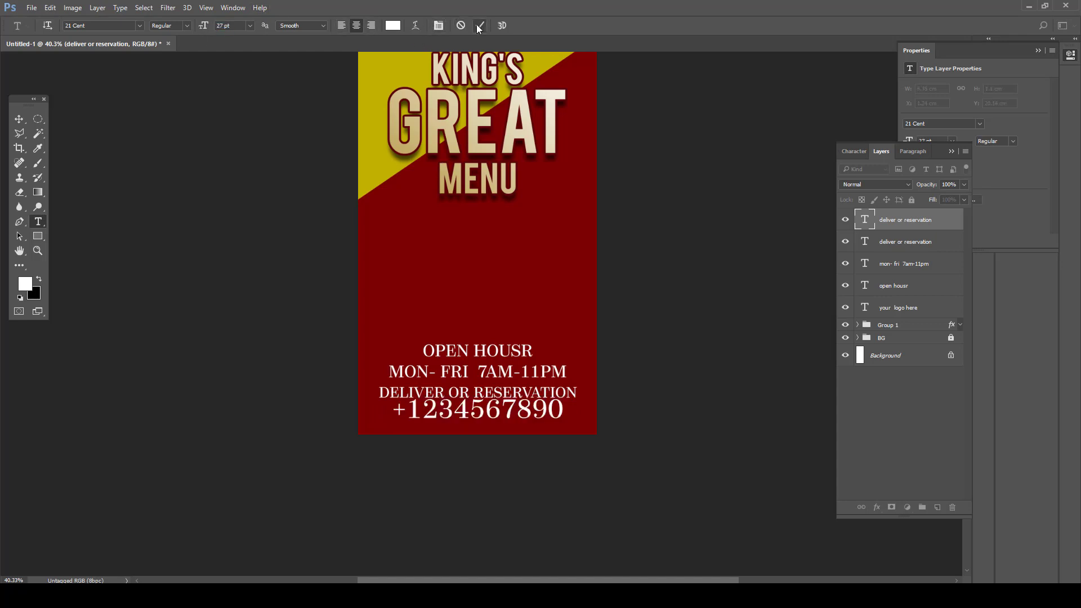
key(v)
key(shift+Down)
key(shift+Down)
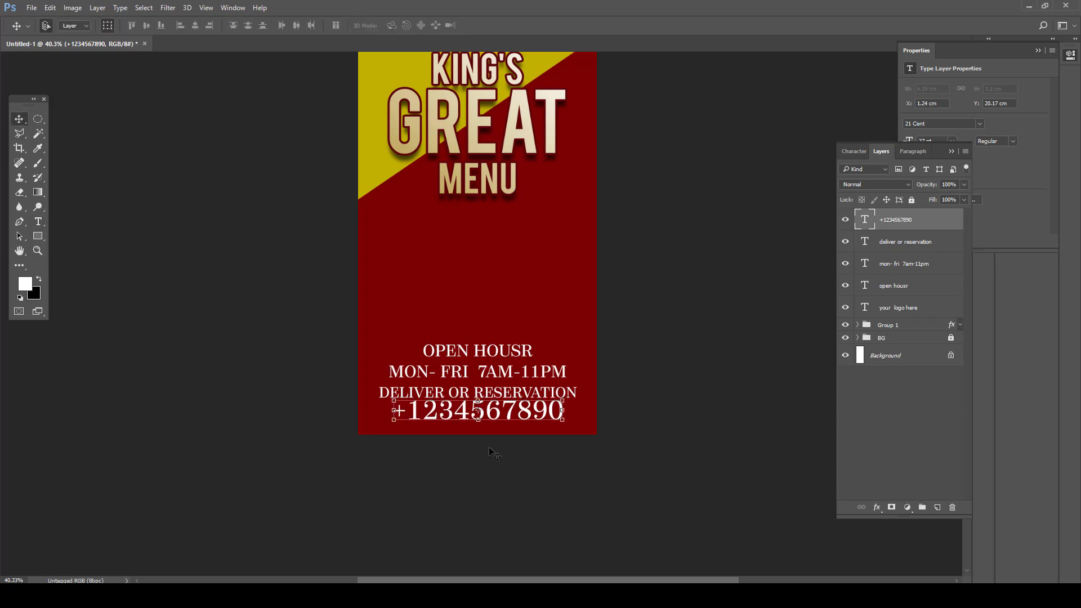
- Scale the four opening-hours and contact text lines together to about 82% and shift the block slightly down
drag(488, 452, 446, 307)
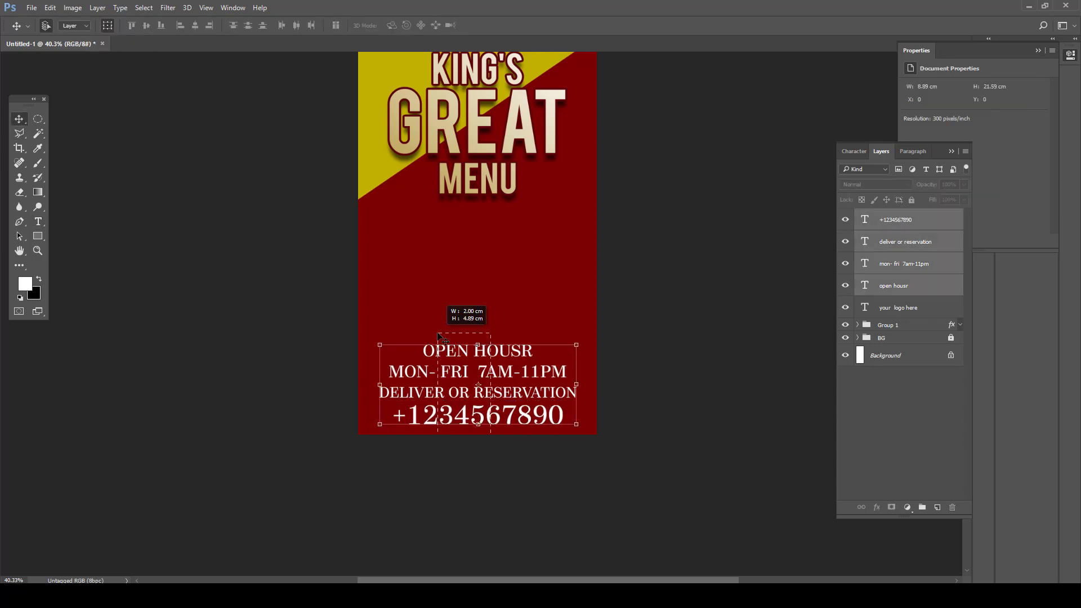
drag(376, 341, 399, 344)
key(Return)
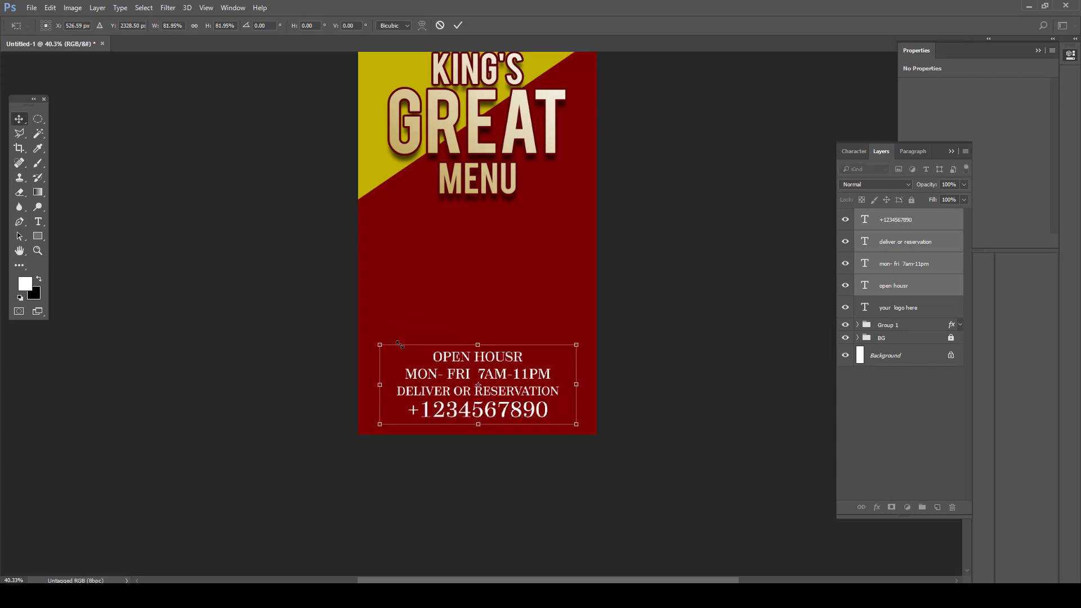
drag(473, 381, 473, 386)
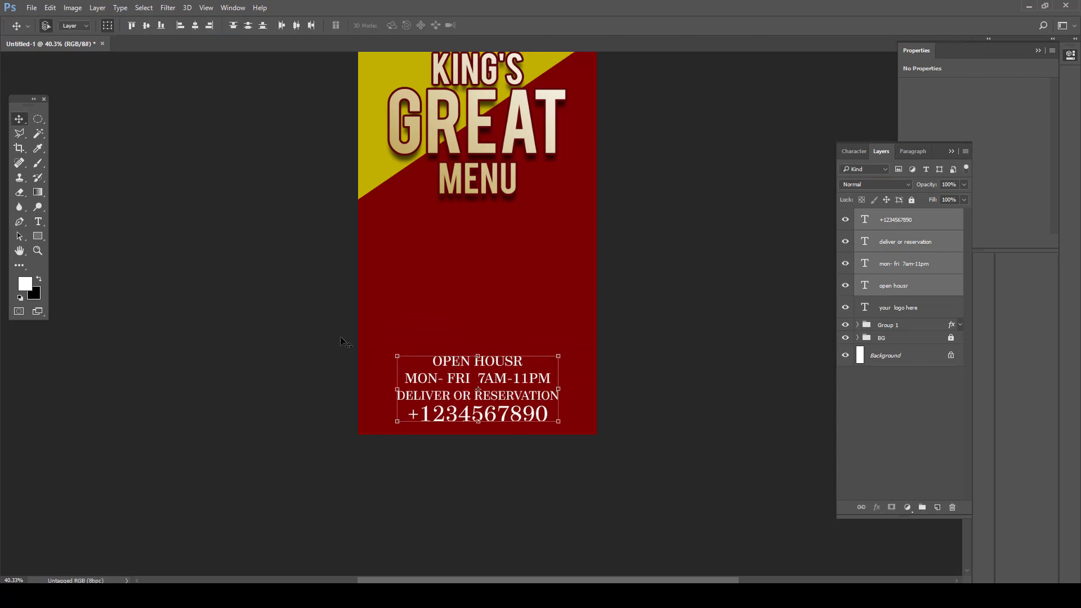
- Draw a black rectangle about 783 × 628 px over the contact text, extending past the hanger's lower edge
click(69, 260)
click(38, 238)
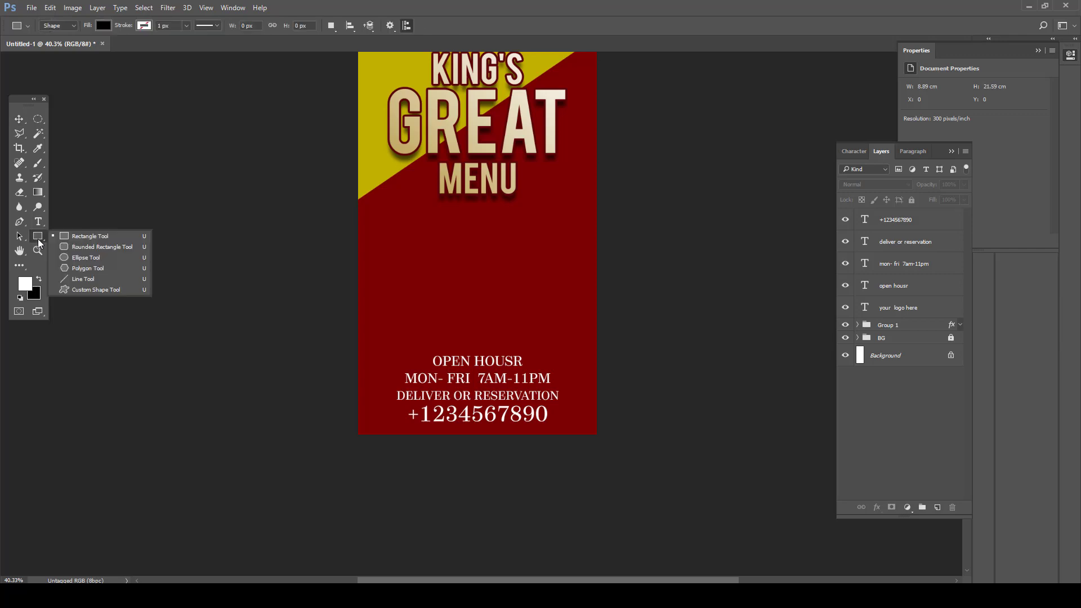
click(75, 235)
drag(398, 323, 565, 465)
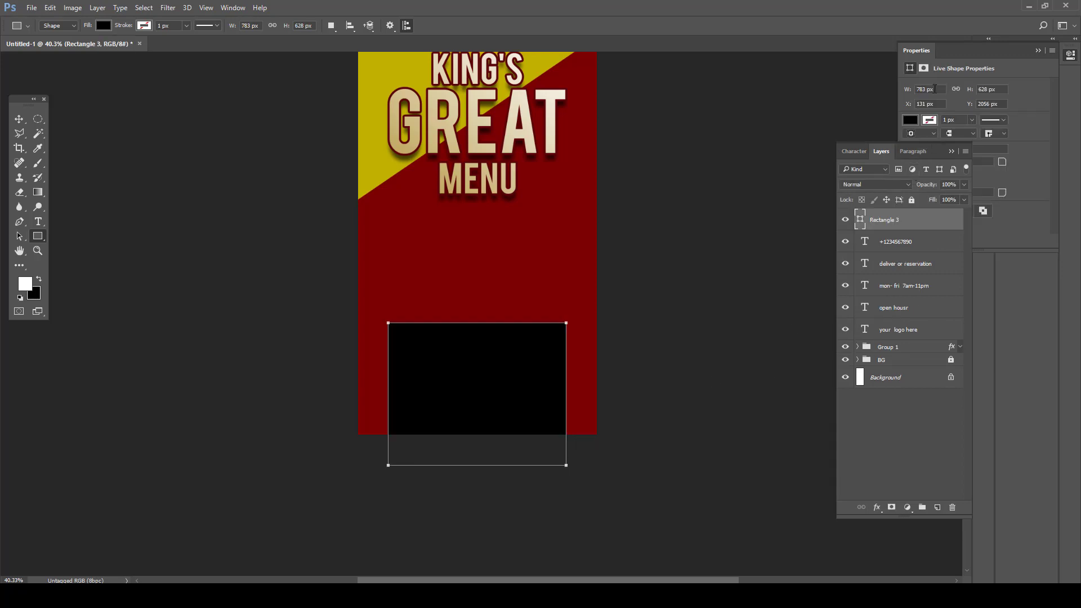
- Round all corners of the black rectangle to 126 px and place its layer beneath the text layers, above Group 1
click(910, 69)
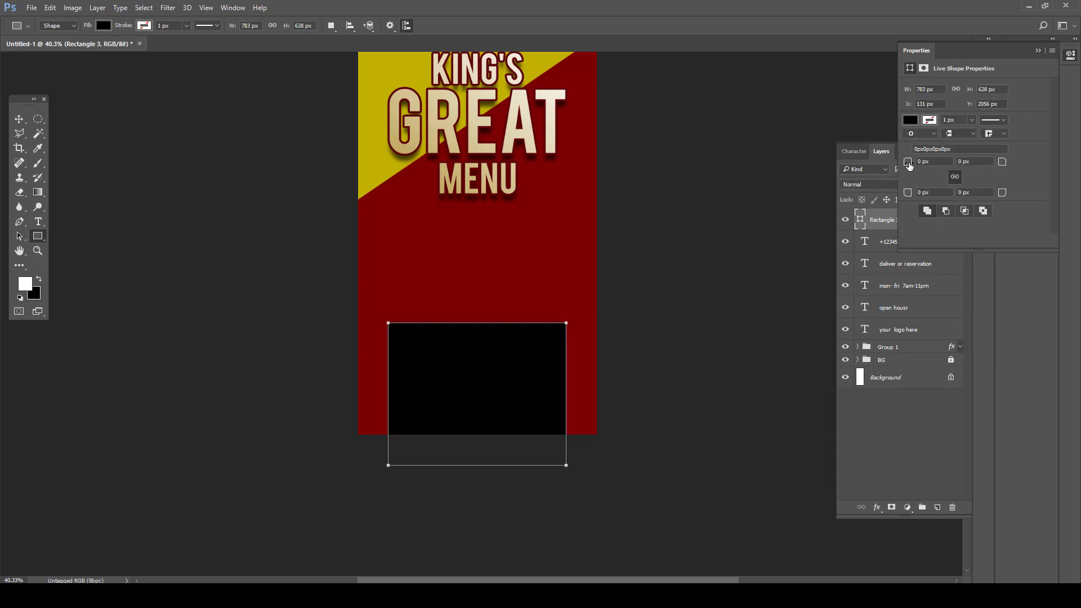
drag(909, 165, 980, 166)
click(19, 119)
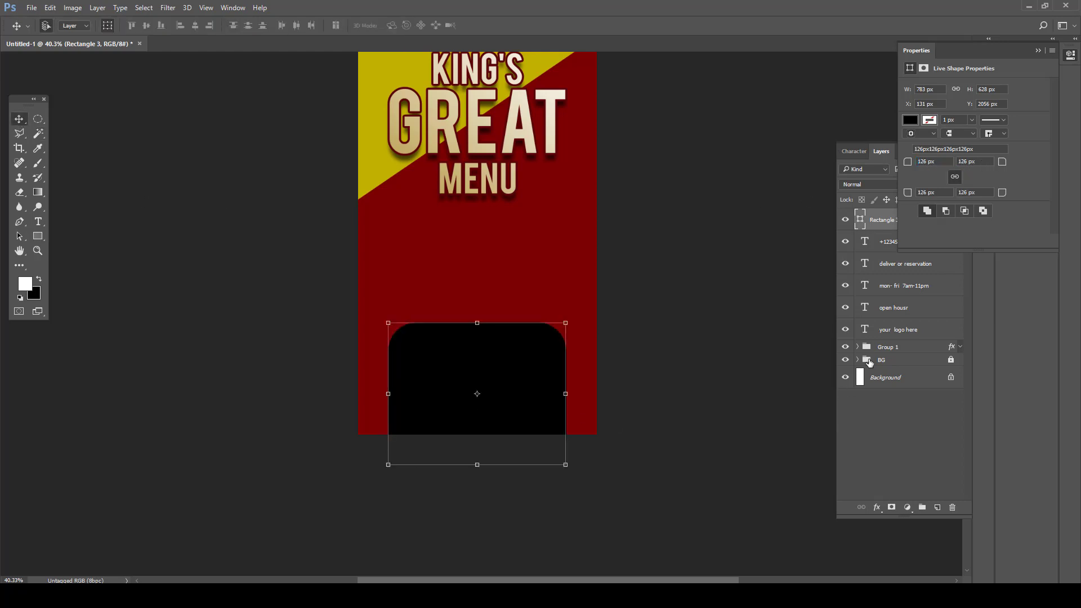
drag(883, 232, 878, 339)
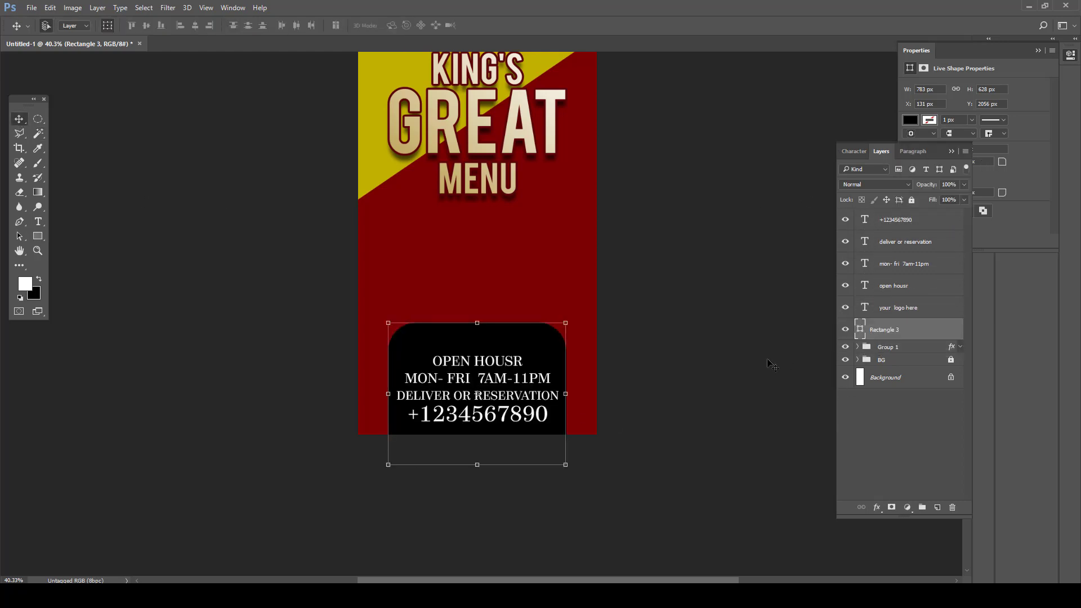
- Move the rounded black rectangle down about 0.75 cm and centre it horizontally on the Background
drag(548, 350, 547, 369)
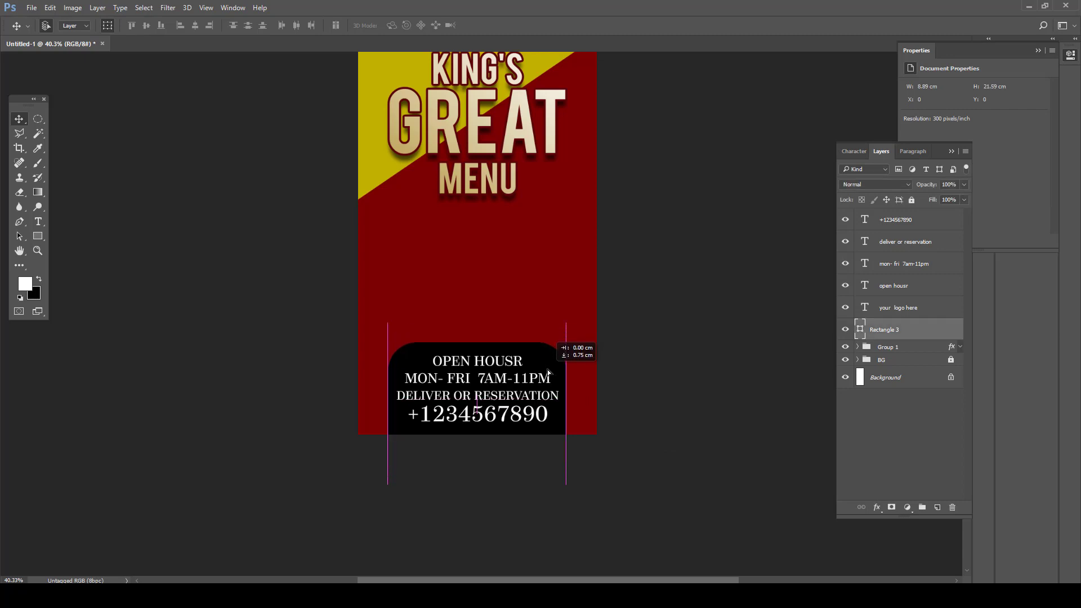
ctrl+click(896, 381)
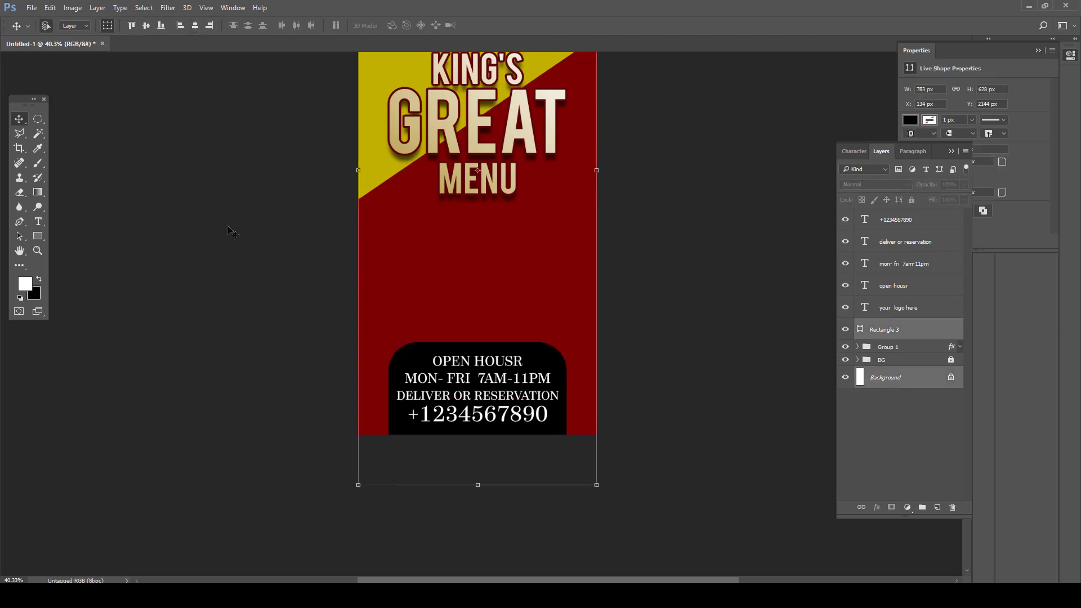
click(253, 242)
key(ctrl+0)
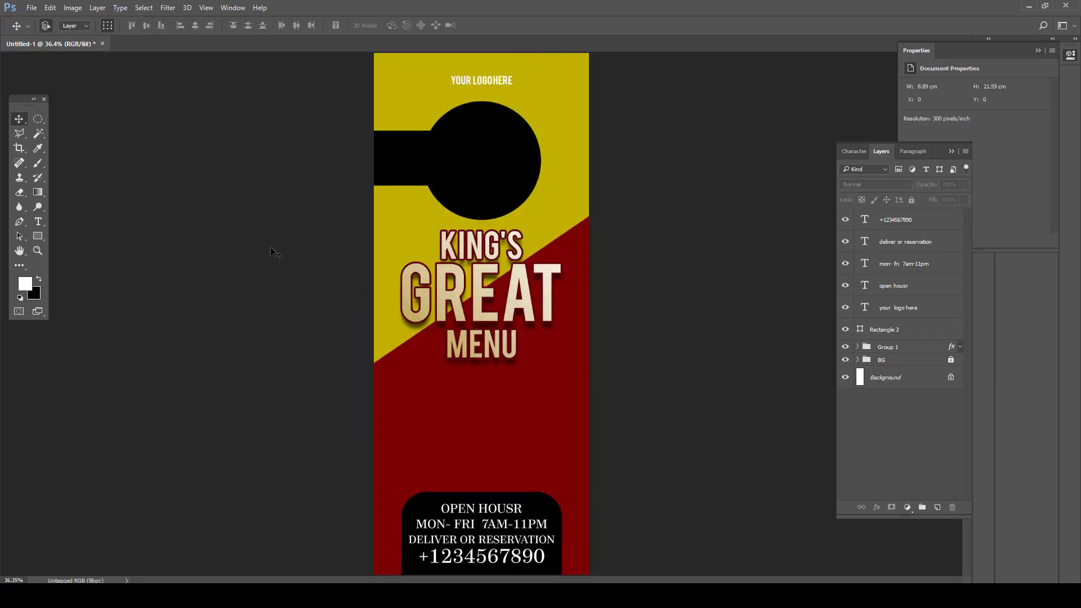
- Open the recent file all food.psd and bring its chicken plate image into the door hanger below MENU
click(32, 8)
mouse_move(85, 76)
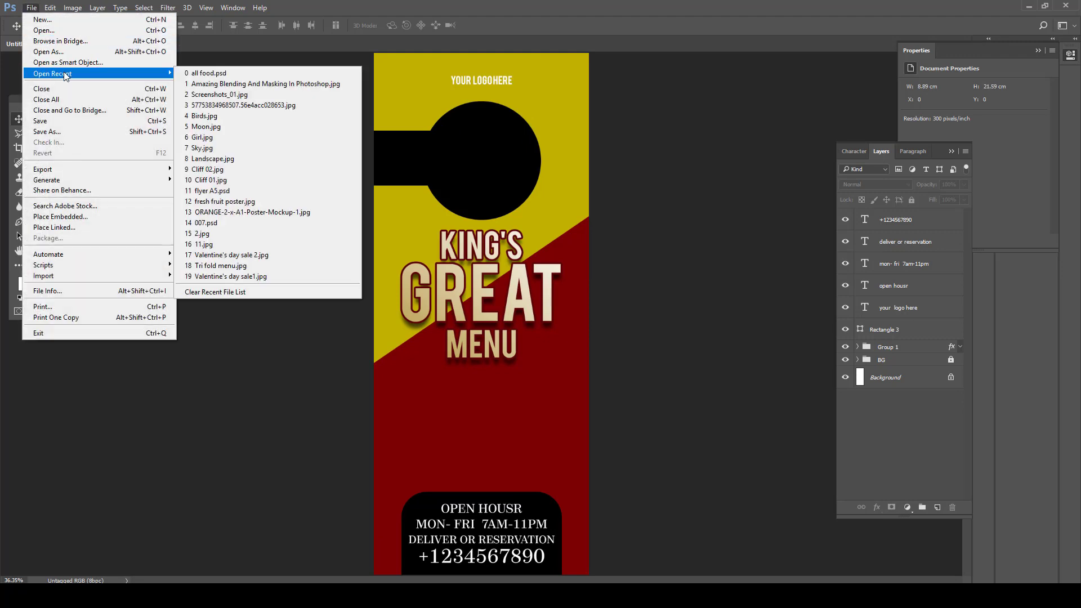
click(214, 77)
drag(426, 228, 495, 444)
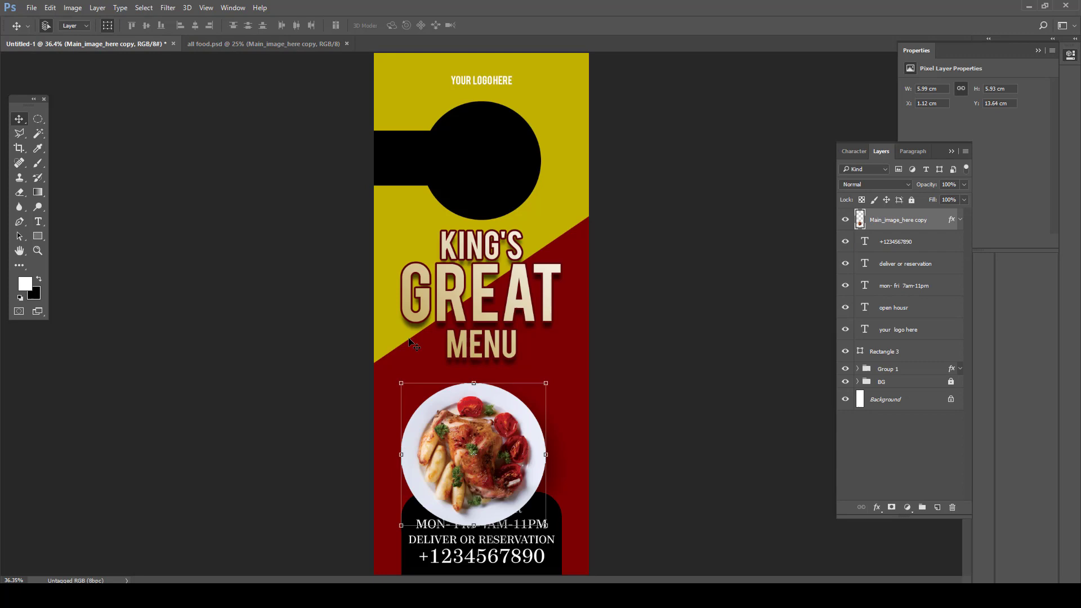
- Bring the cherry tomato from all food.psd into the door hanger and place it beside the plate's lower right edge
click(207, 43)
drag(409, 298, 471, 388)
scroll(472, 414, up, 3)
key(ctrl+t)
drag(535, 331, 606, 496)
key(Return)
scroll(501, 435, up, 2)
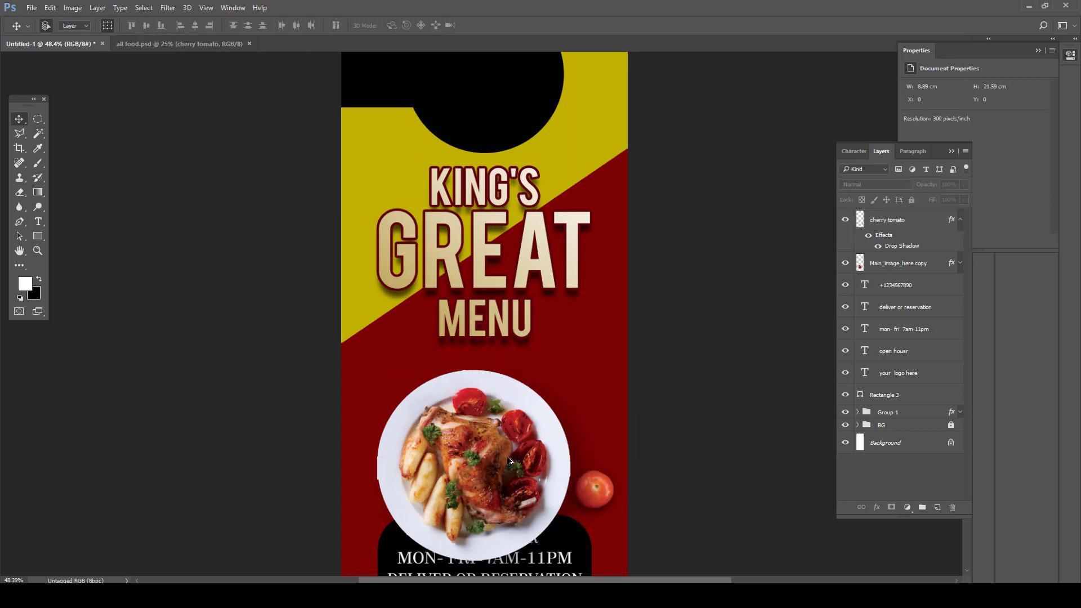
- Move the chicken plate up towards MENU and scale it down to about 5.26 × 5.2 cm
click(478, 410)
scroll(477, 410, down, 2)
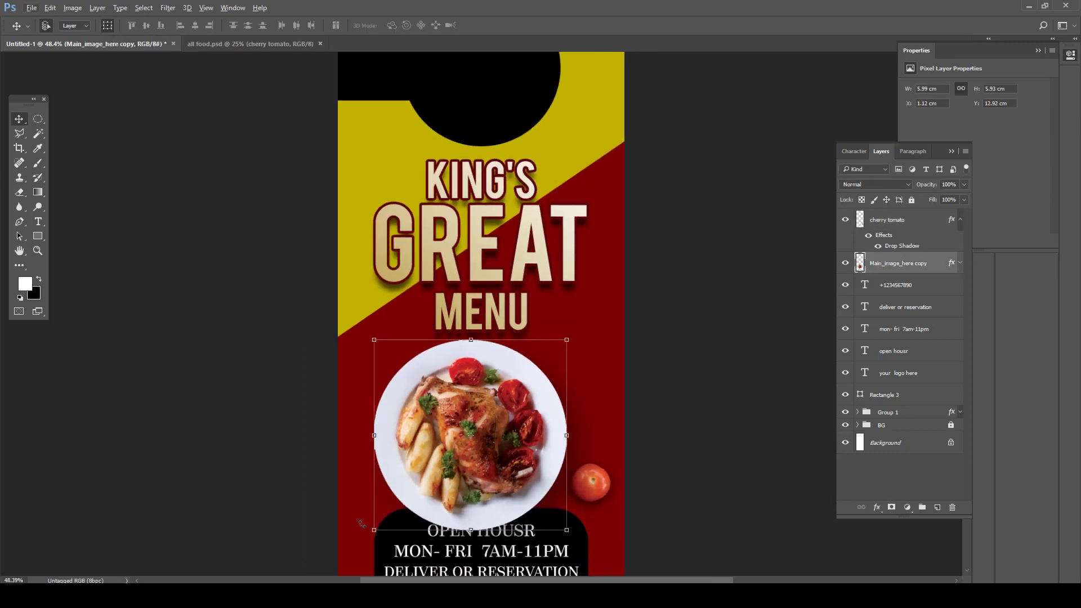
drag(375, 529, 380, 518)
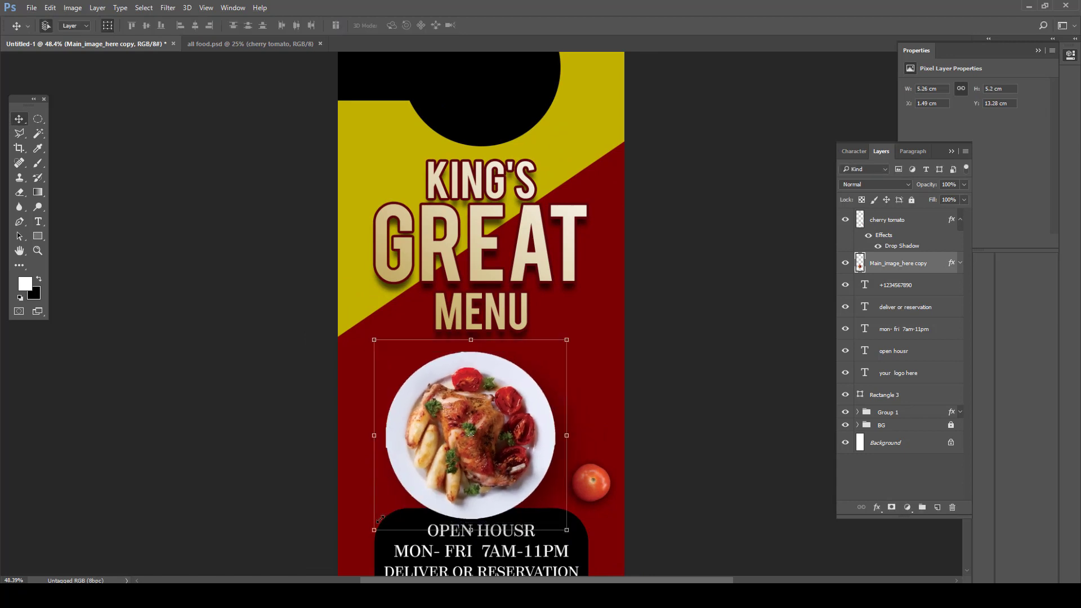
- Centre the chicken plate horizontally on the Background
click(922, 442)
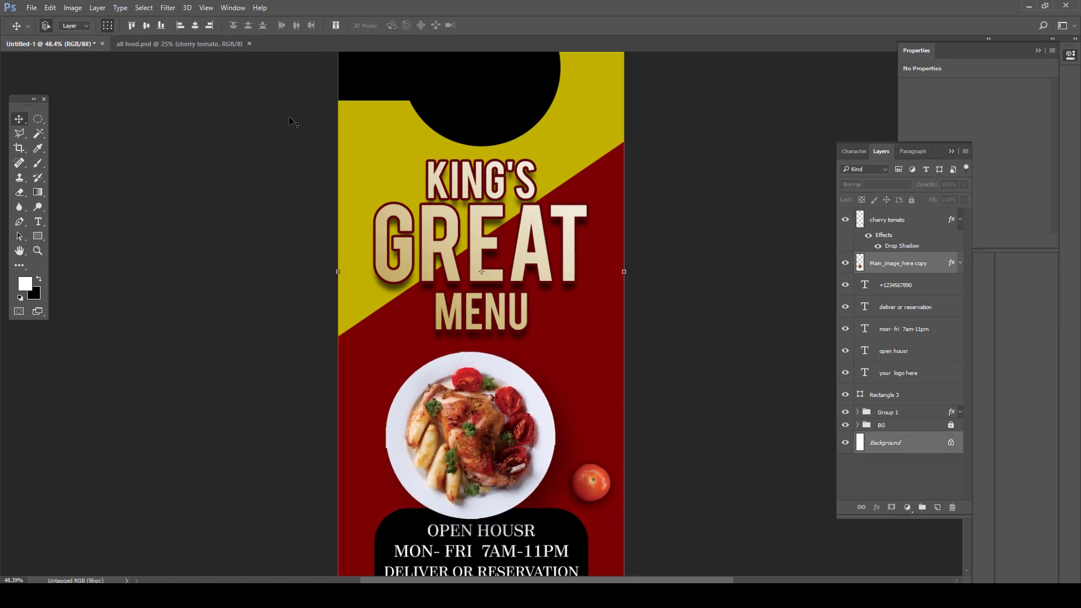
key(ctrl+alt+a)
key(ctrl+0)
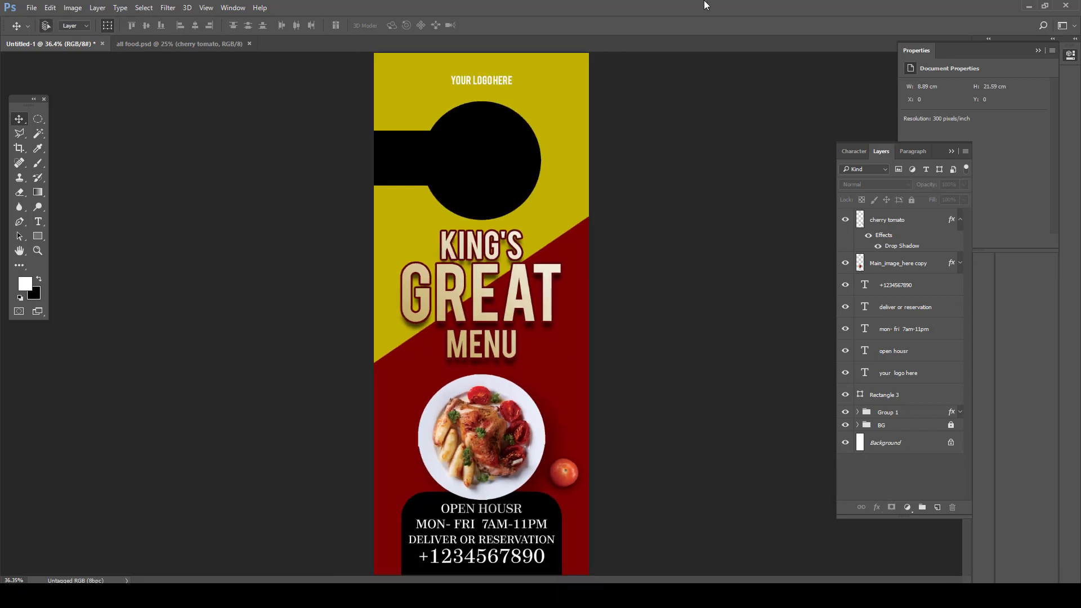
scroll(632, 434, up, 2)
scroll(514, 472, down, 4)
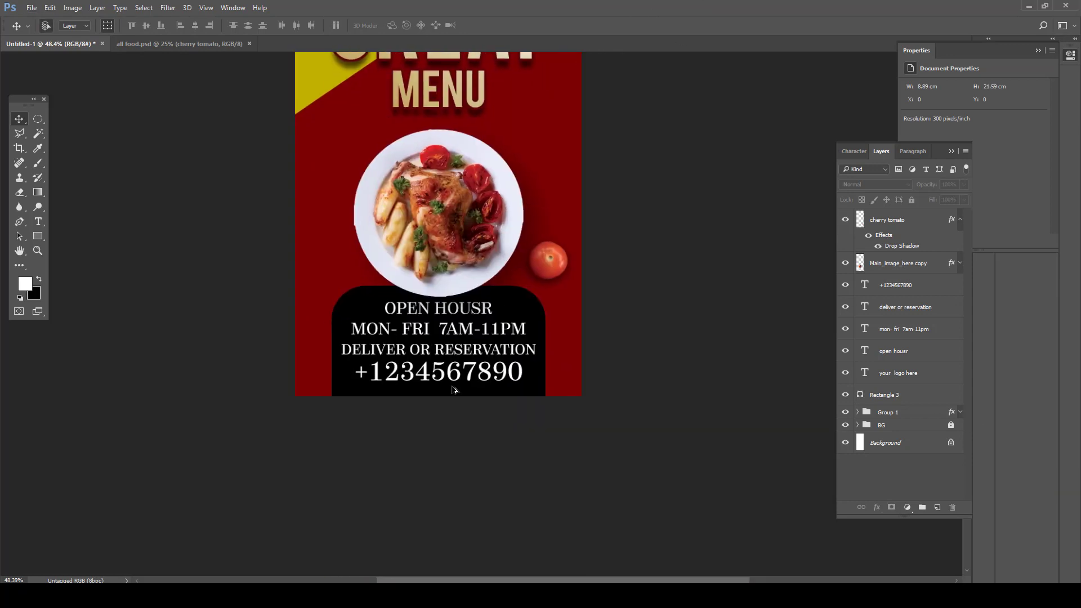
- Scale the black contact panel and its text lines down together, panel to 709 × 568 px, and shift them slightly lower
scroll(454, 393, up, 2)
scroll(448, 395, up, 1)
click(489, 415)
shift+click(440, 262)
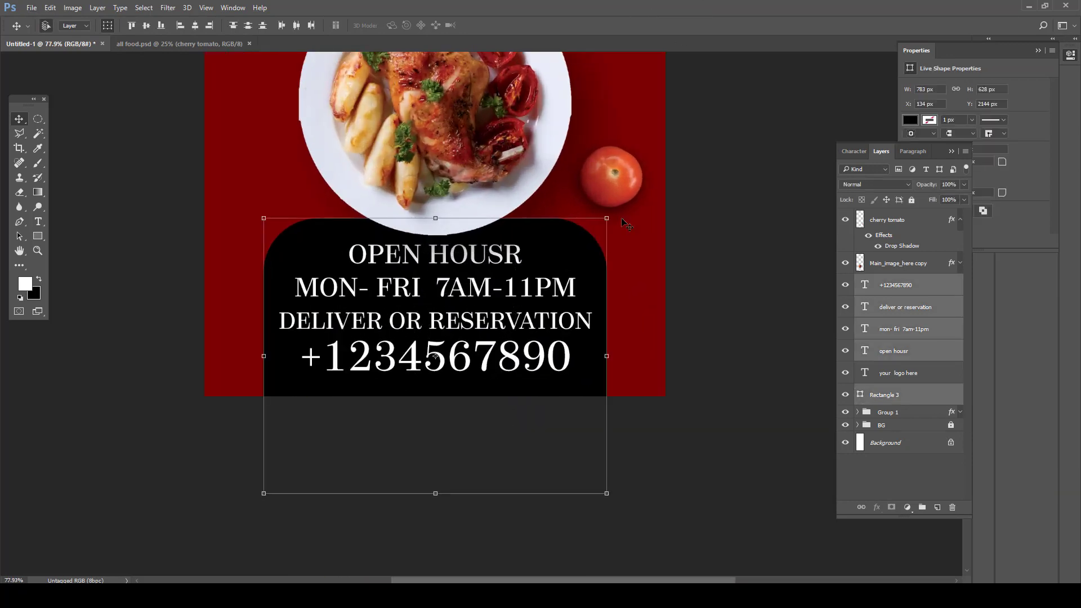
drag(609, 217, 593, 232)
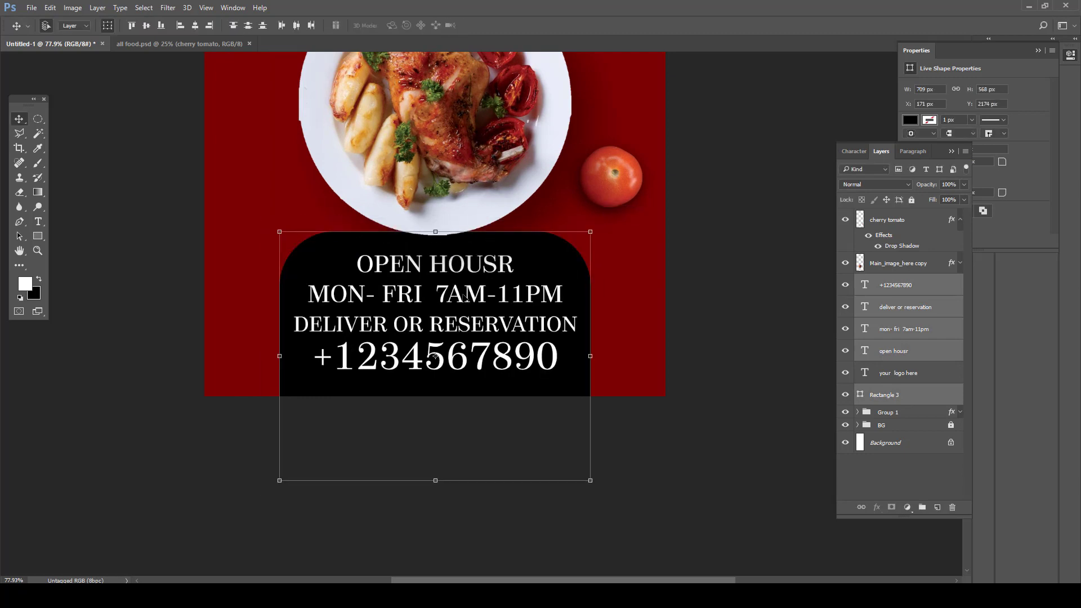
key(Return)
drag(467, 274, 465, 284)
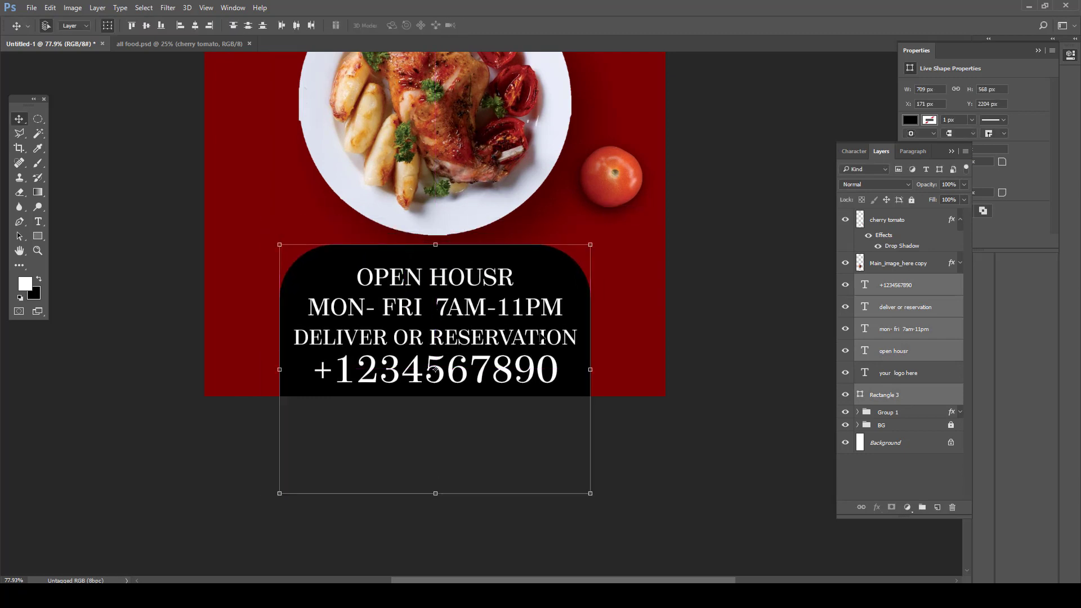
- Move only the black rounded contact rectangle down 10 px behind its text
click(669, 442)
click(580, 282)
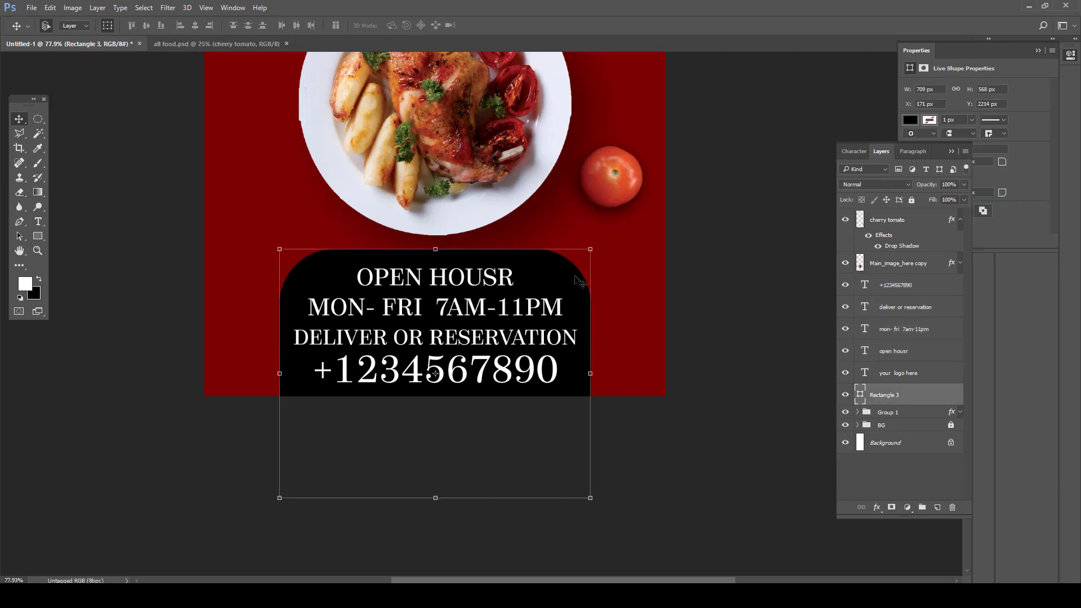
click(674, 449)
- Enlarge the chicken plate to about 5.87 × 5.8 cm and lower it to just meet the contact panel's upper edge
scroll(674, 449, down, 1)
scroll(674, 448, up, 2)
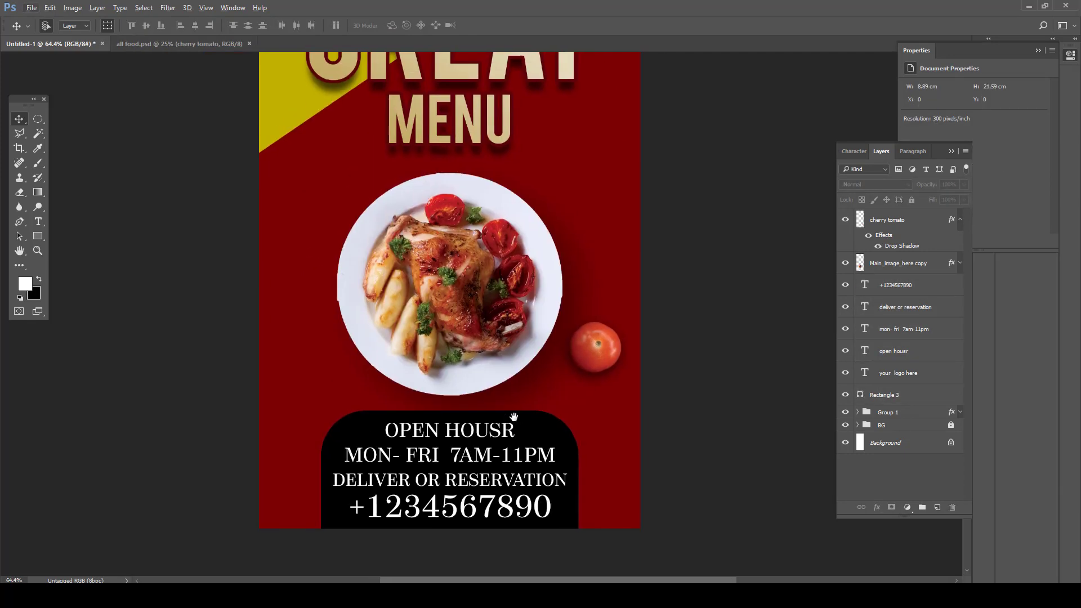
click(459, 304)
drag(566, 392, 577, 402)
key(Return)
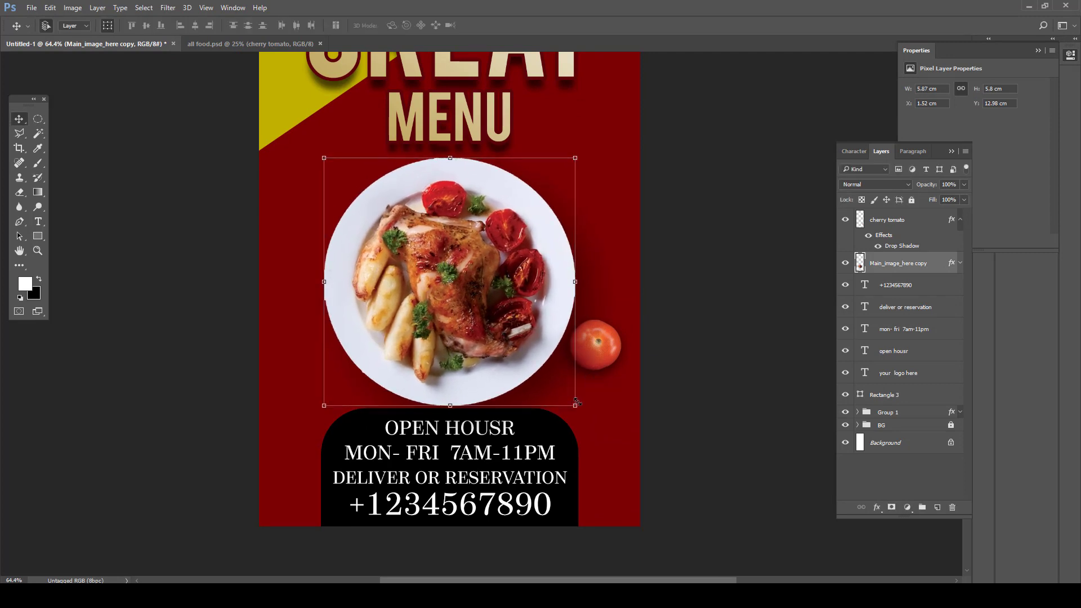
key(shift+Down)
key(shift+Down)
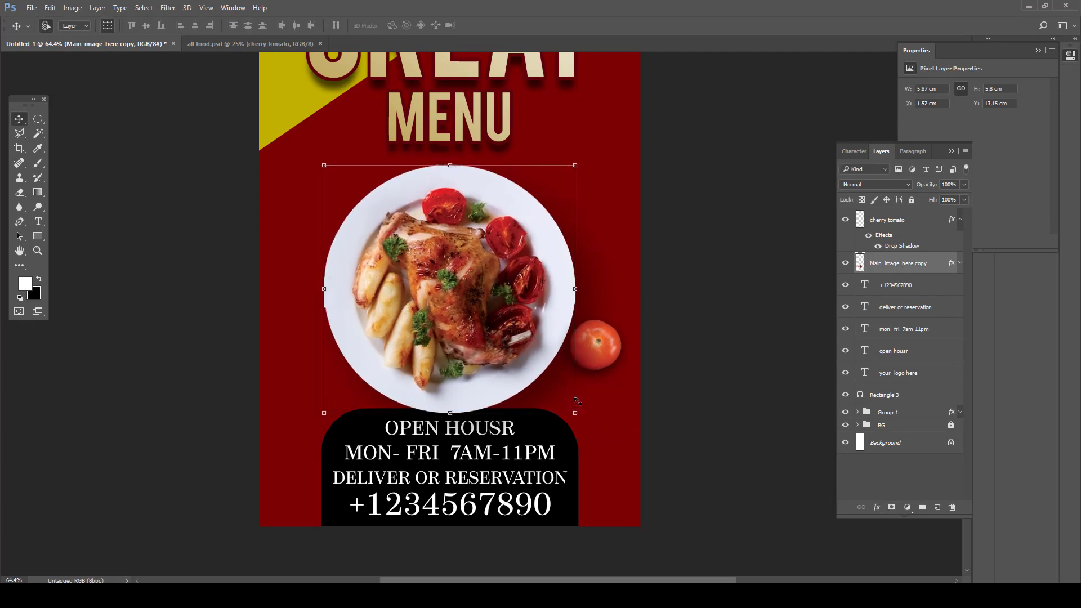
- Shrink the cherry tomato to about 0.99 × 0.97 cm and move it lower beside the plate's lower right edge
click(734, 331)
click(598, 346)
mouse_move(602, 350)
mouse_down()
mouse_move(604, 377)
mouse_move(611, 355)
mouse_up()
key(Return)
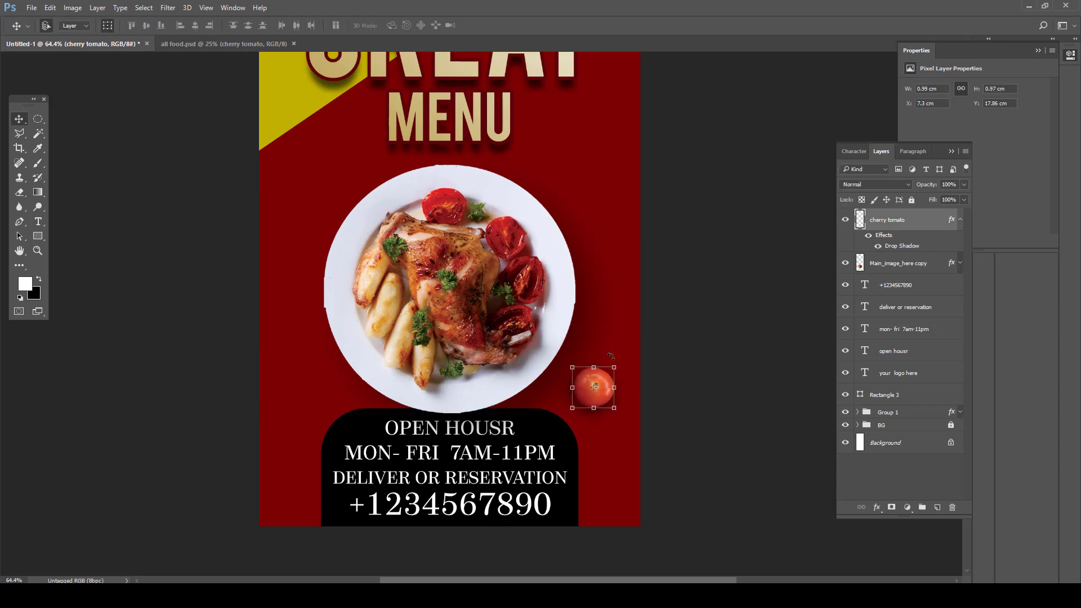
- Duplicate the cherry tomato to the plate's upper left side and apply a Motion Blur with a 0° angle to the copy
drag(898, 220, 937, 502)
drag(594, 386, 297, 204)
click(167, 8)
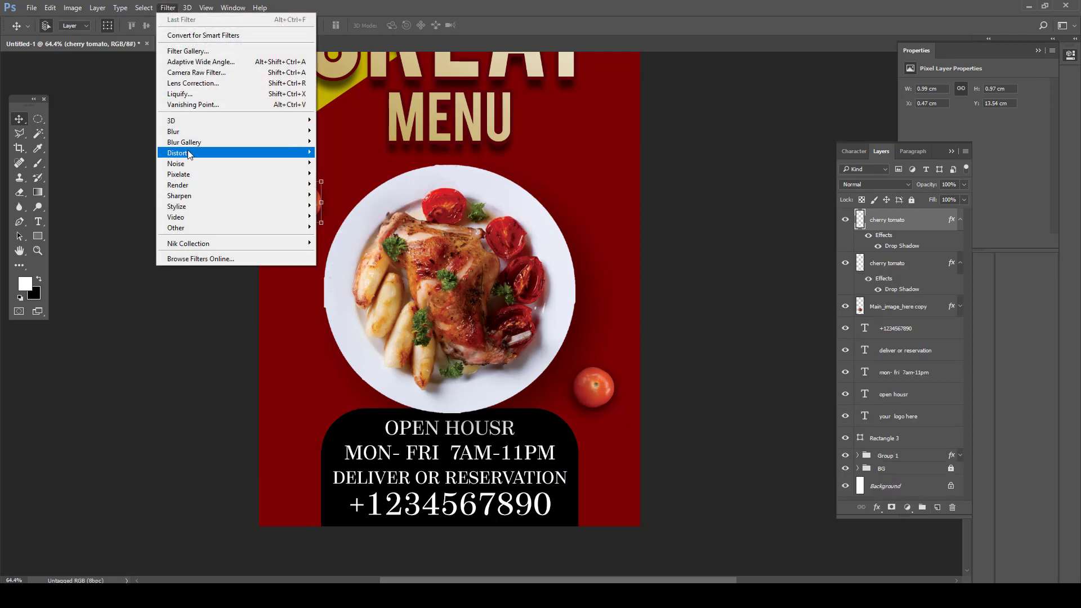
mouse_move(190, 148)
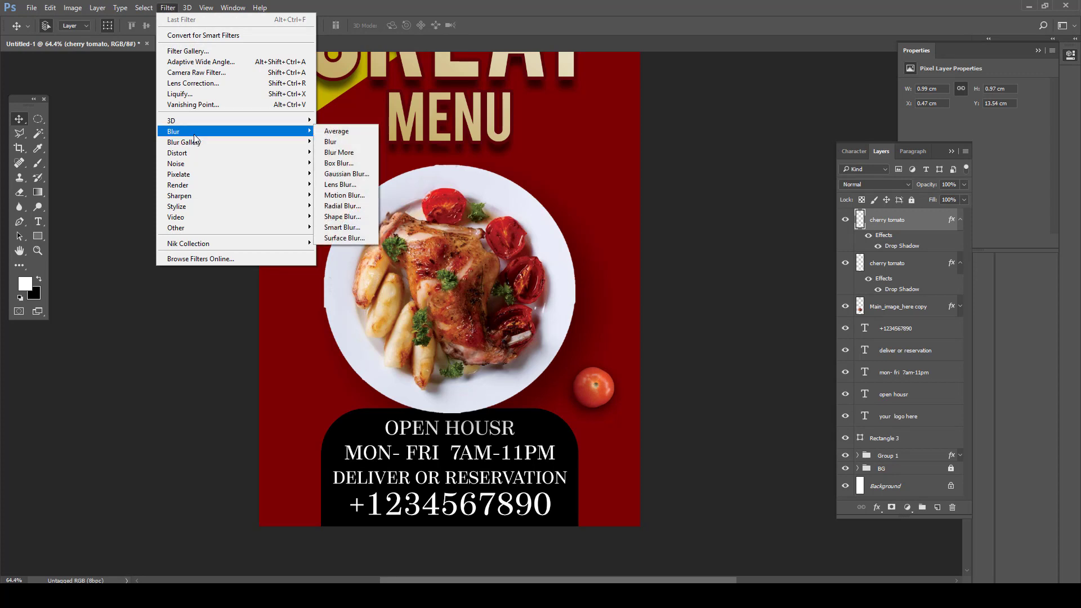
click(343, 195)
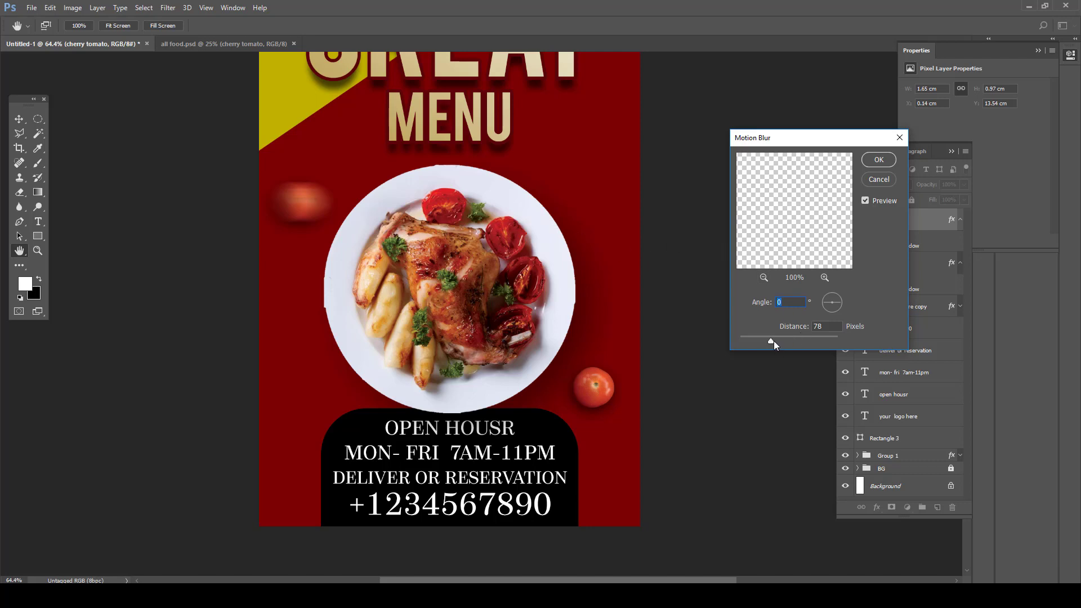
drag(771, 340, 768, 340)
click(869, 160)
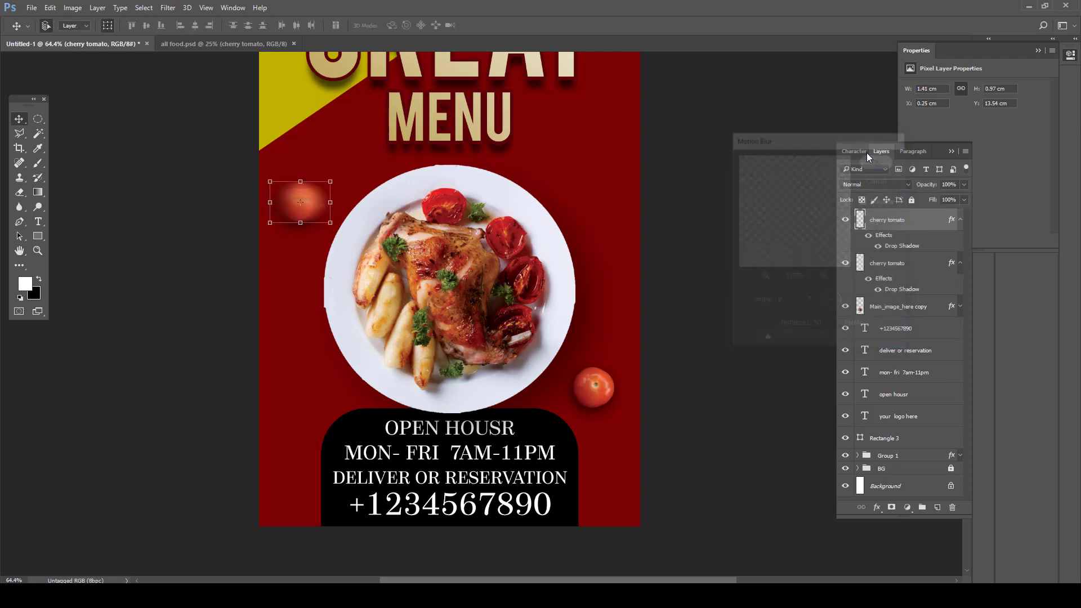
click(686, 239)
- Scale the KING'S GREAT MENU heading group down to about 97.1%
scroll(665, 263, down, 2)
scroll(642, 260, up, 2)
drag(523, 160, 499, 319)
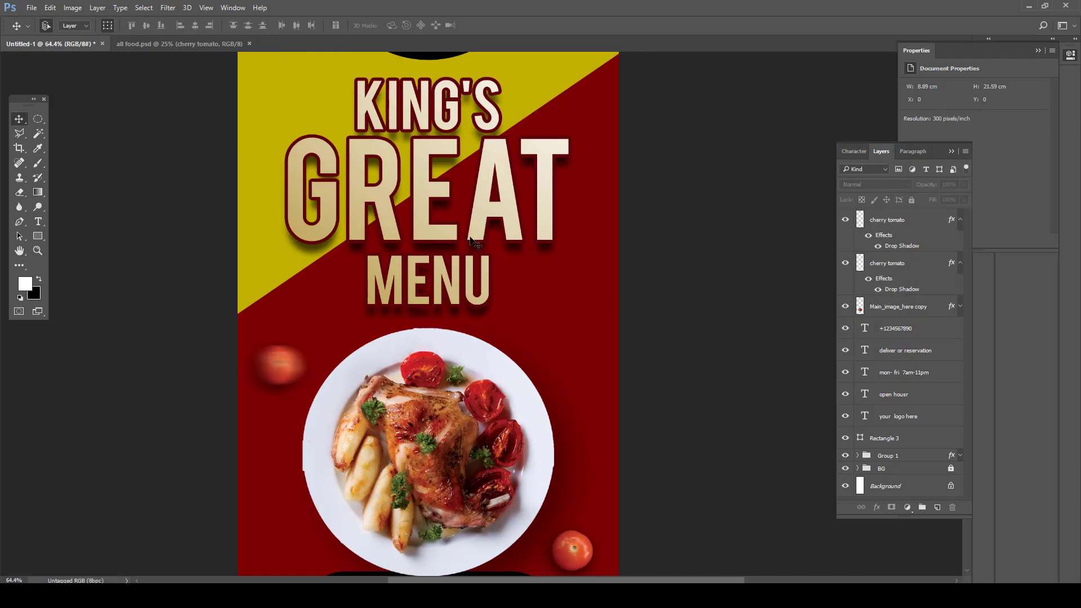
click(473, 242)
click(925, 450)
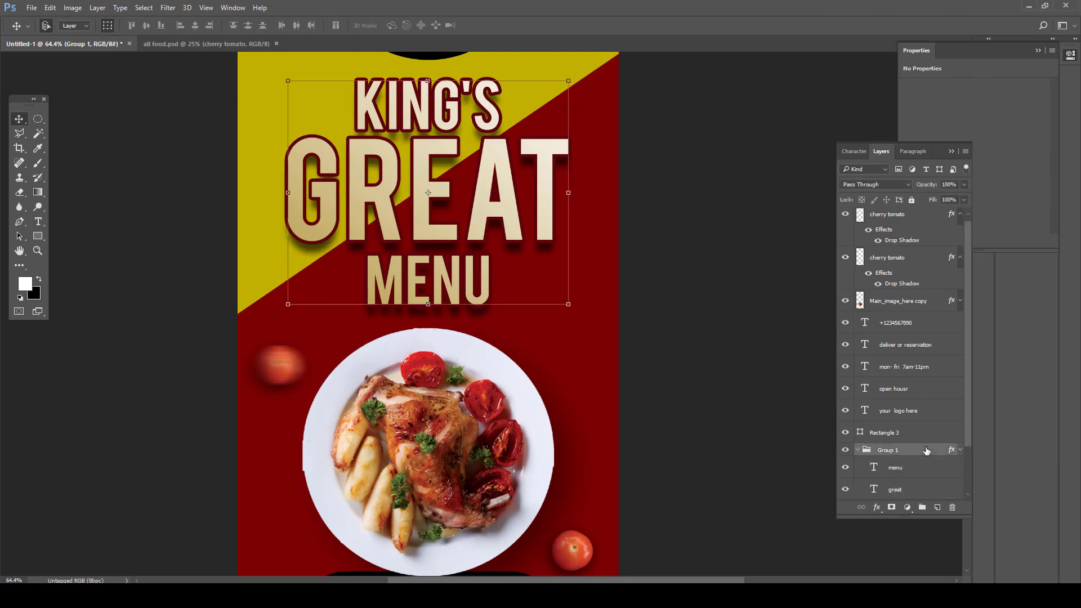
key(ctrl+t)
drag(439, 188, 440, 195)
drag(565, 309, 565, 306)
click(457, 24)
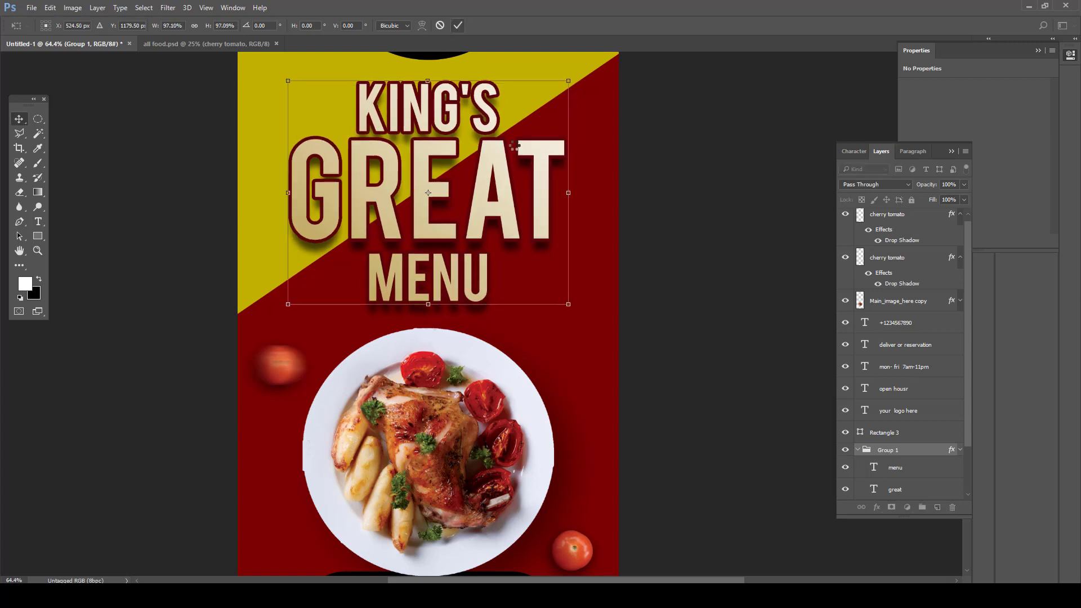
- Adjust the heading group's vertical position between the knob cutout and the chicken plate
drag(525, 183, 525, 190)
key(ctrl+0)
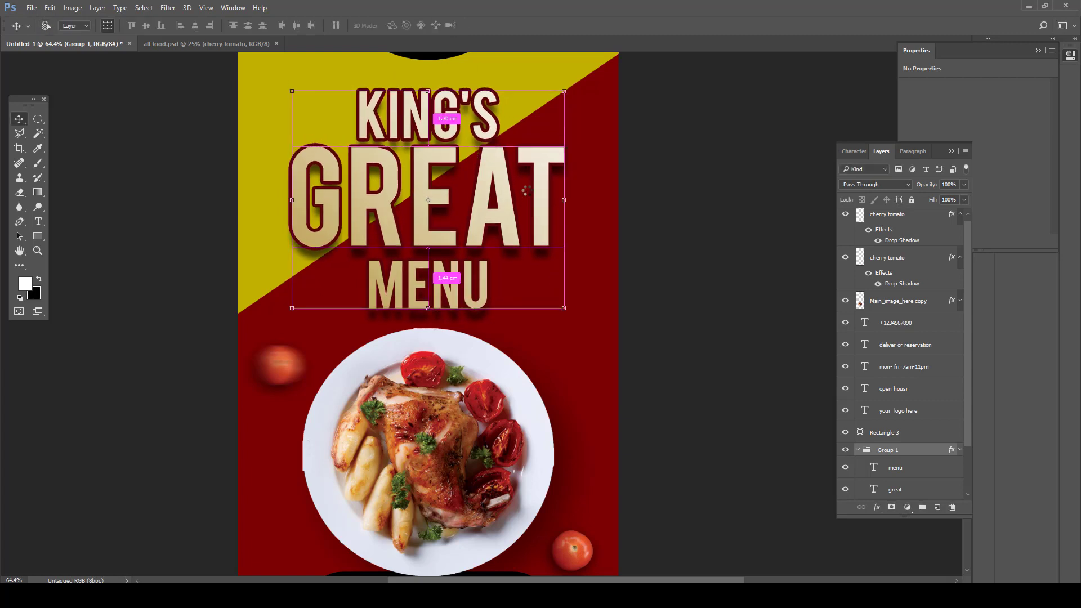
key(shift+Up)
key(shift+Up)
key(shift+Up)
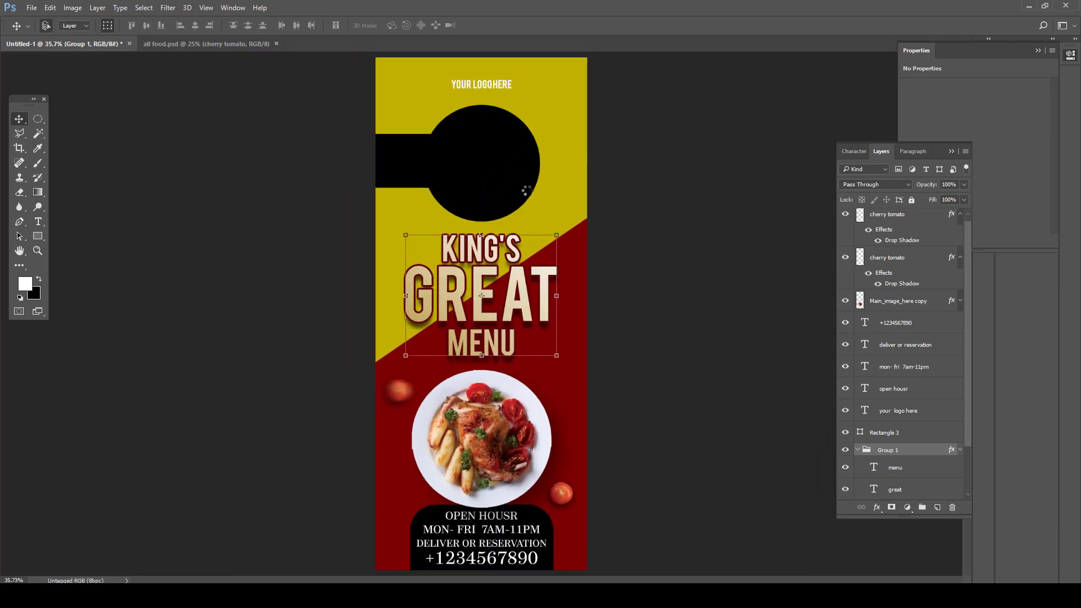
- Enlarge the chicken plate to about 6.13 × 6.06 cm and nudge it up between MENU and the contact panel
click(450, 388)
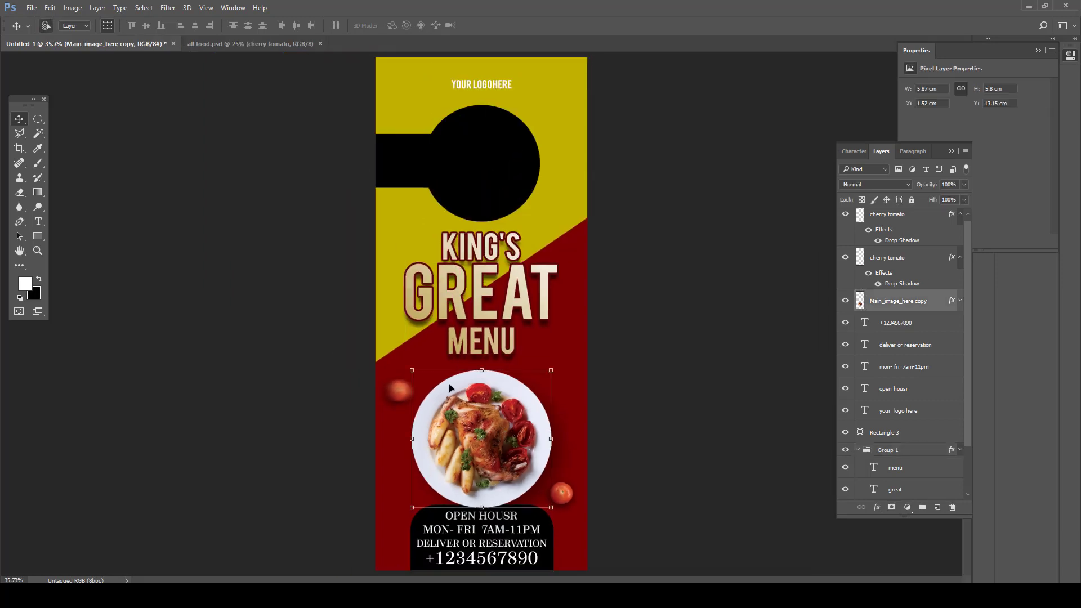
key(ctrl+t)
drag(410, 371, 406, 366)
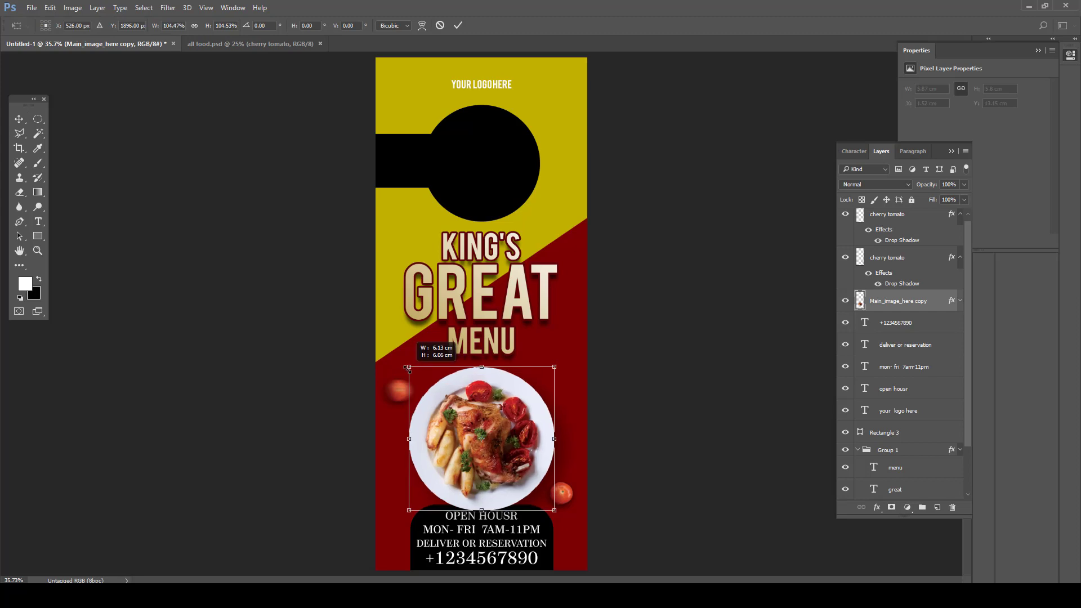
key(Return)
key(shift+Up)
key(shift+Up)
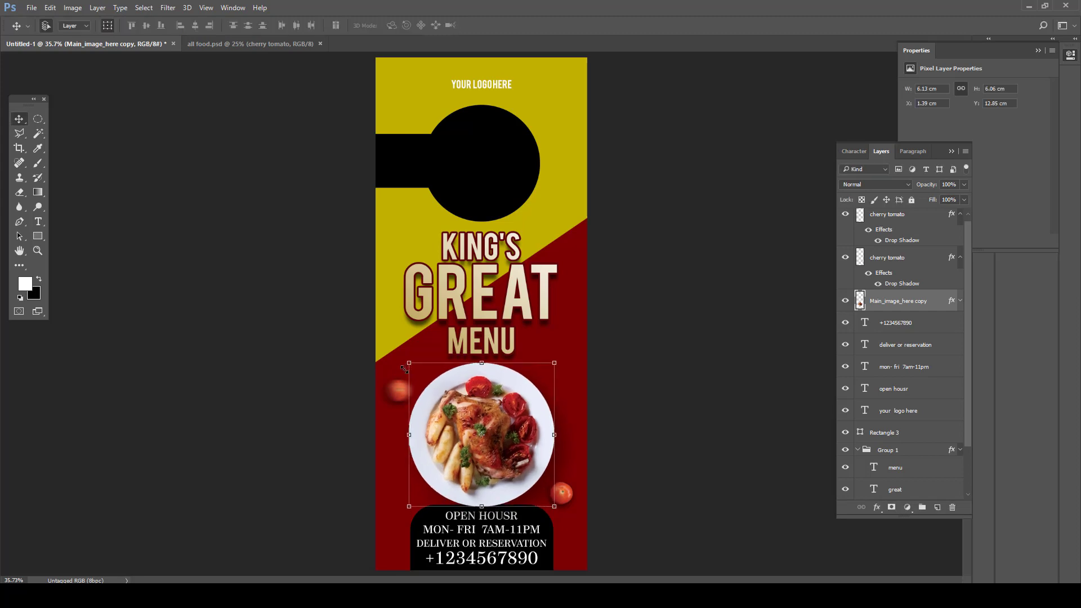
click(692, 237)
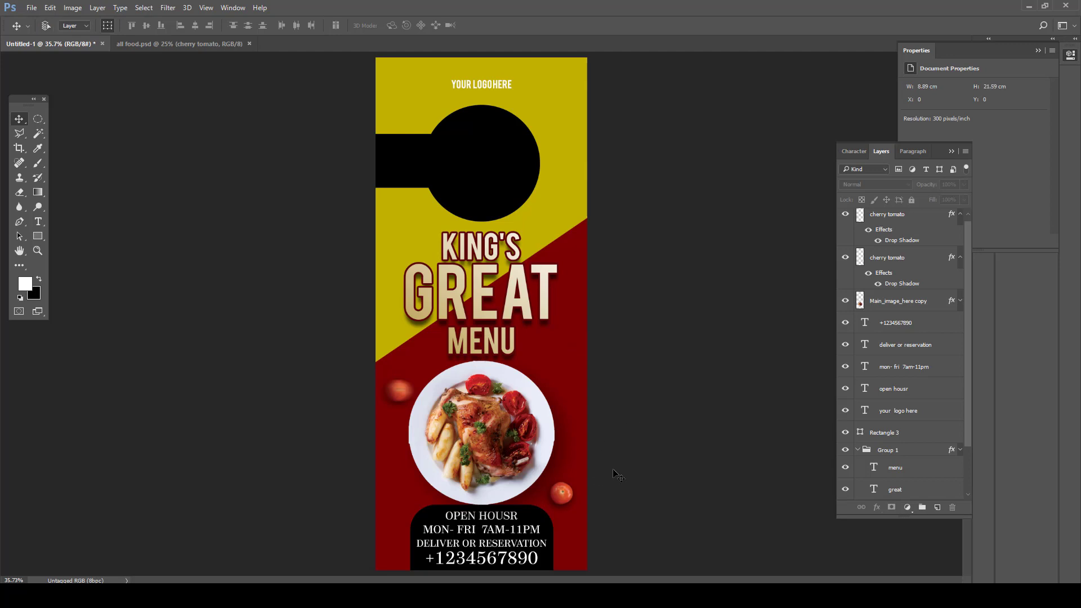
scroll(617, 476, up, 1)
click(747, 241)
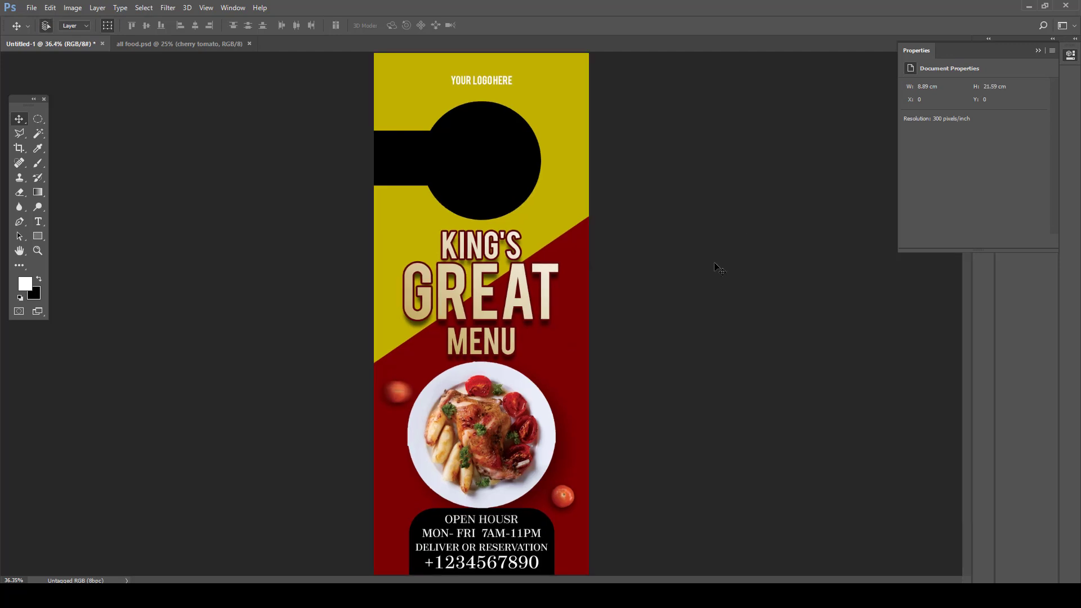